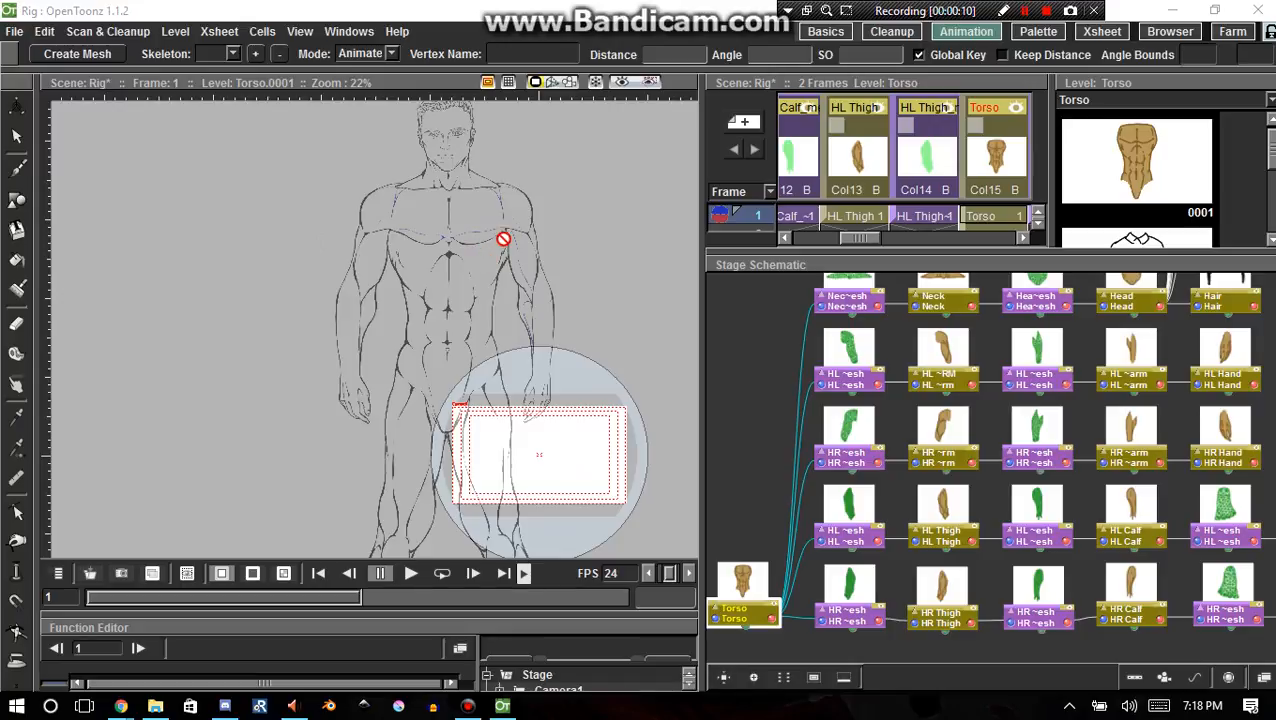
Step: Turn off the preview visibility of the HR Foot_mesh, HR Calf_mesh and HR Thigh_mesh columns
{"action": "left_click_drag", "start_coordinate": [477, 248], "coordinate": [505, 253]}
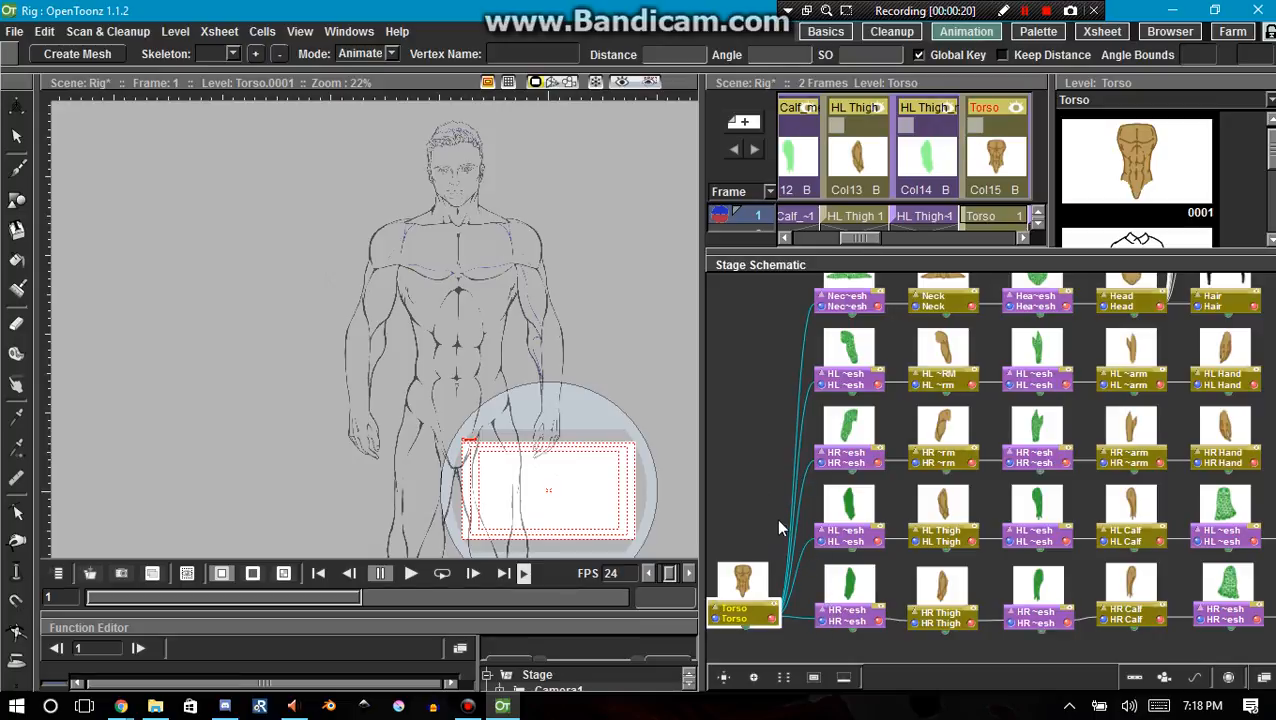
{"action": "left_click_drag", "start_coordinate": [776, 517], "coordinate": [872, 445]}
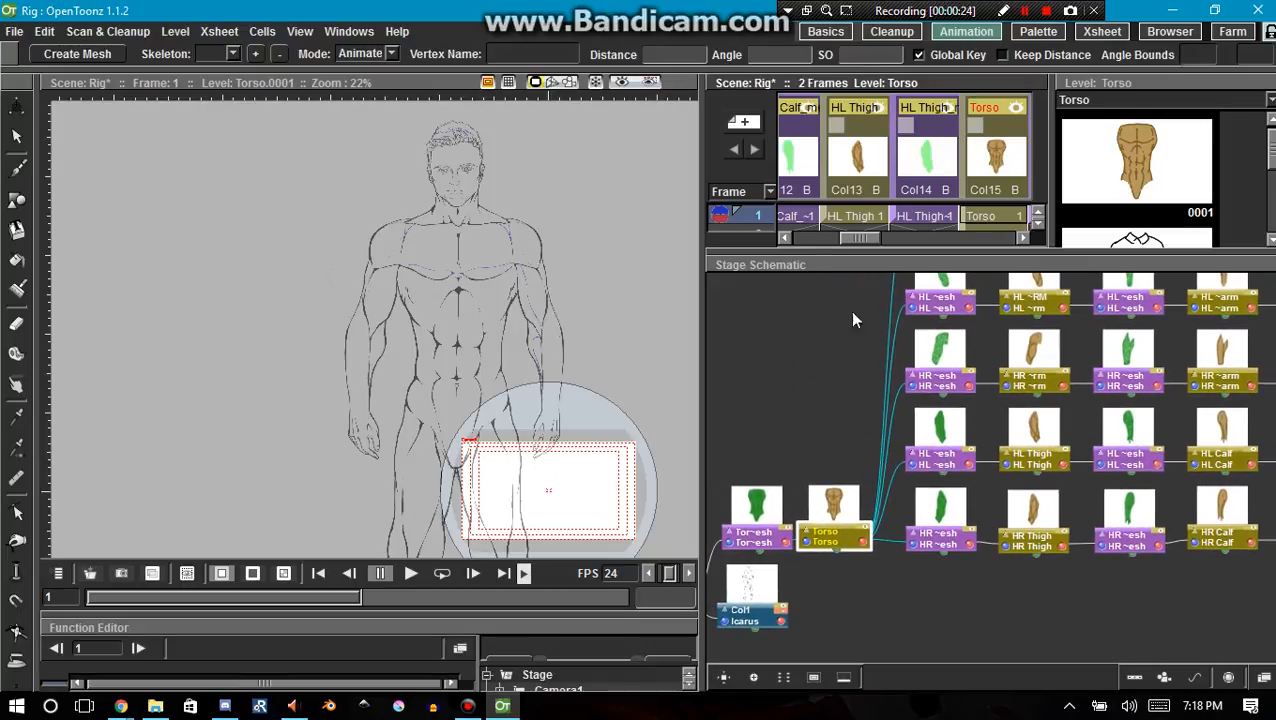
{"action": "left_click_drag", "start_coordinate": [858, 236], "coordinate": [828, 242]}
{"action": "left_click", "coordinate": [950, 115]}
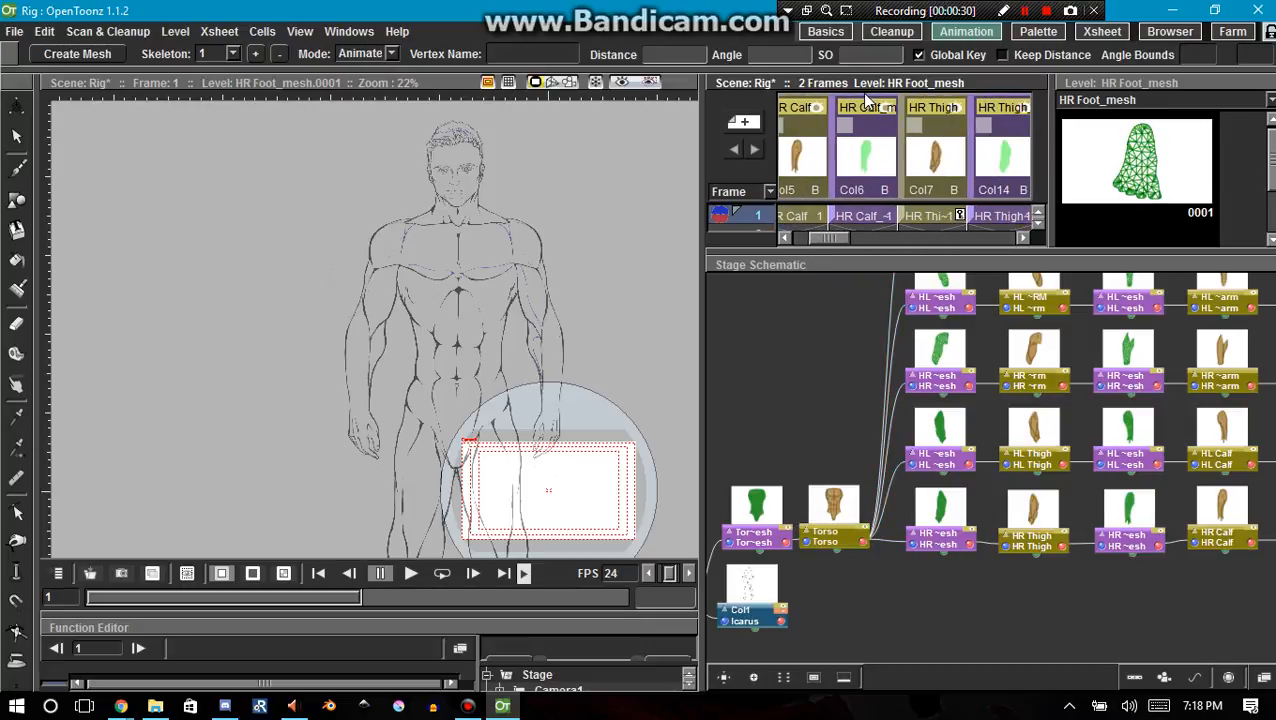
{"action": "left_click", "coordinate": [866, 106]}
{"action": "left_click", "coordinate": [1006, 112]}
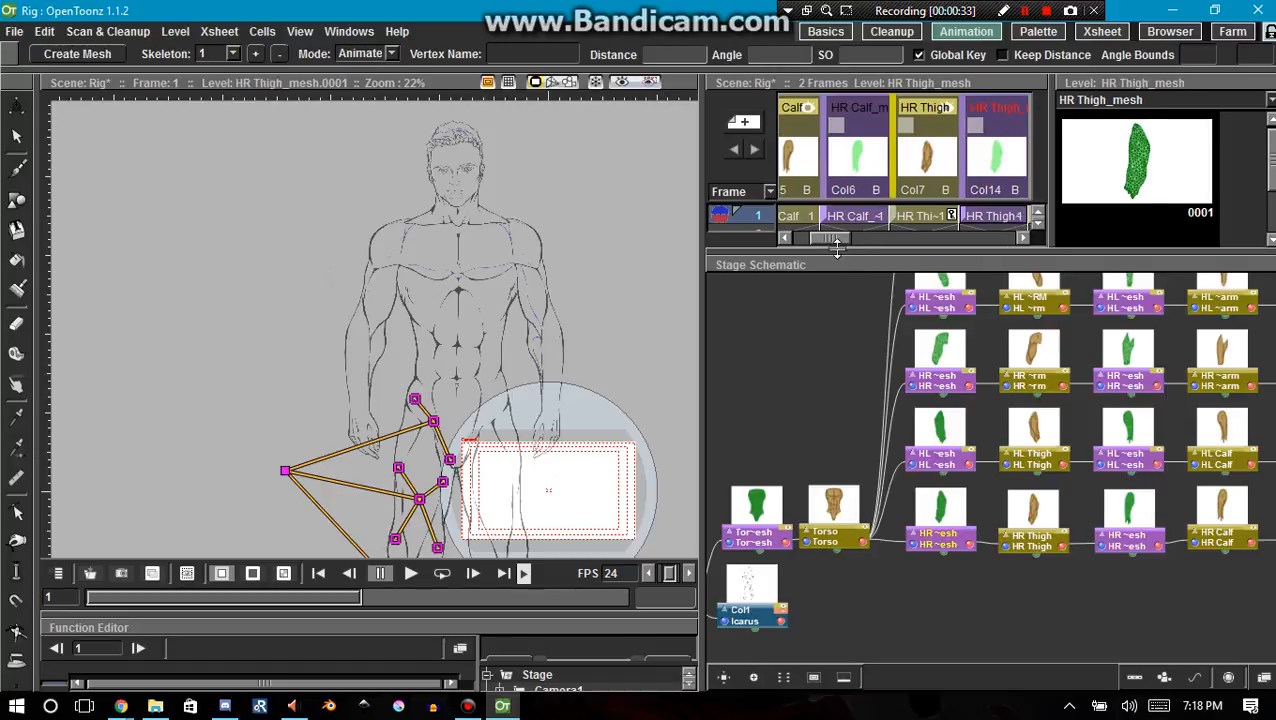
Step: Turn off the preview visibility of the remaining leg mesh columns, including HL Thigh_mesh, and of Torso_mesh
{"action": "left_click_drag", "start_coordinate": [830, 240], "coordinate": [867, 238]}
{"action": "left_click", "coordinate": [893, 110]}
{"action": "left_click", "coordinate": [886, 112]}
{"action": "left_click", "coordinate": [818, 112]}
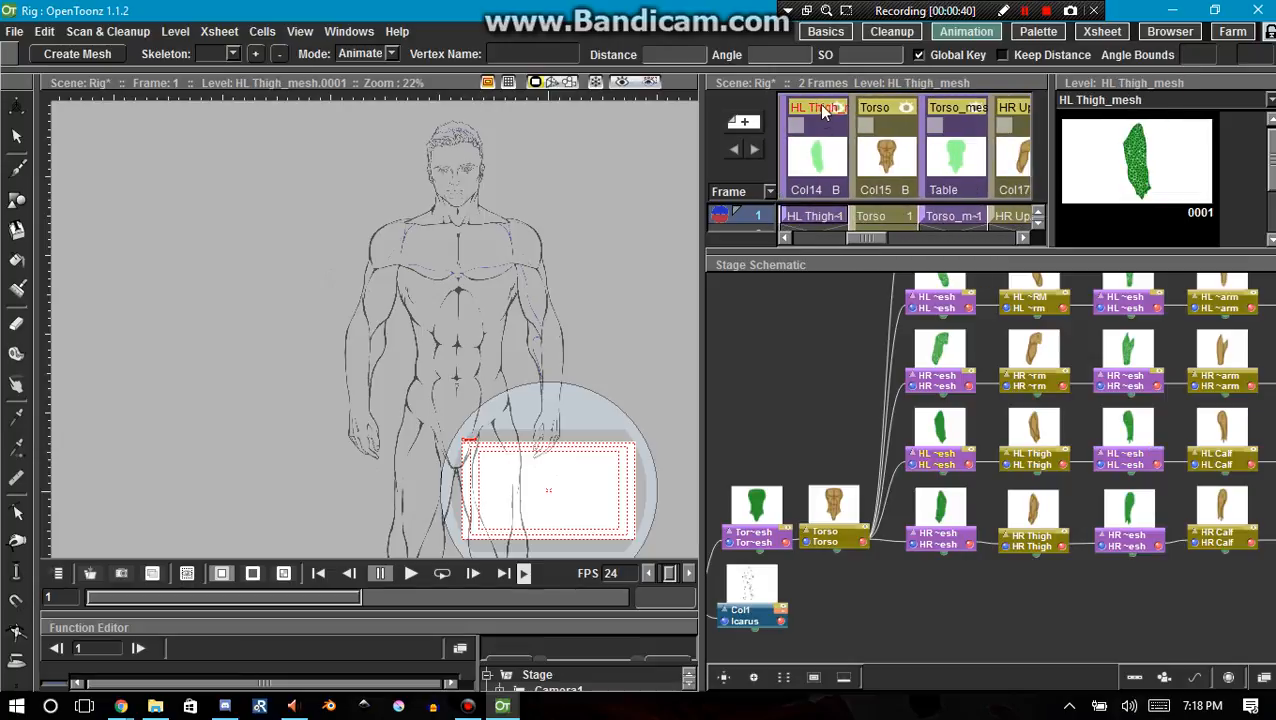
{"action": "left_click", "coordinate": [935, 108]}
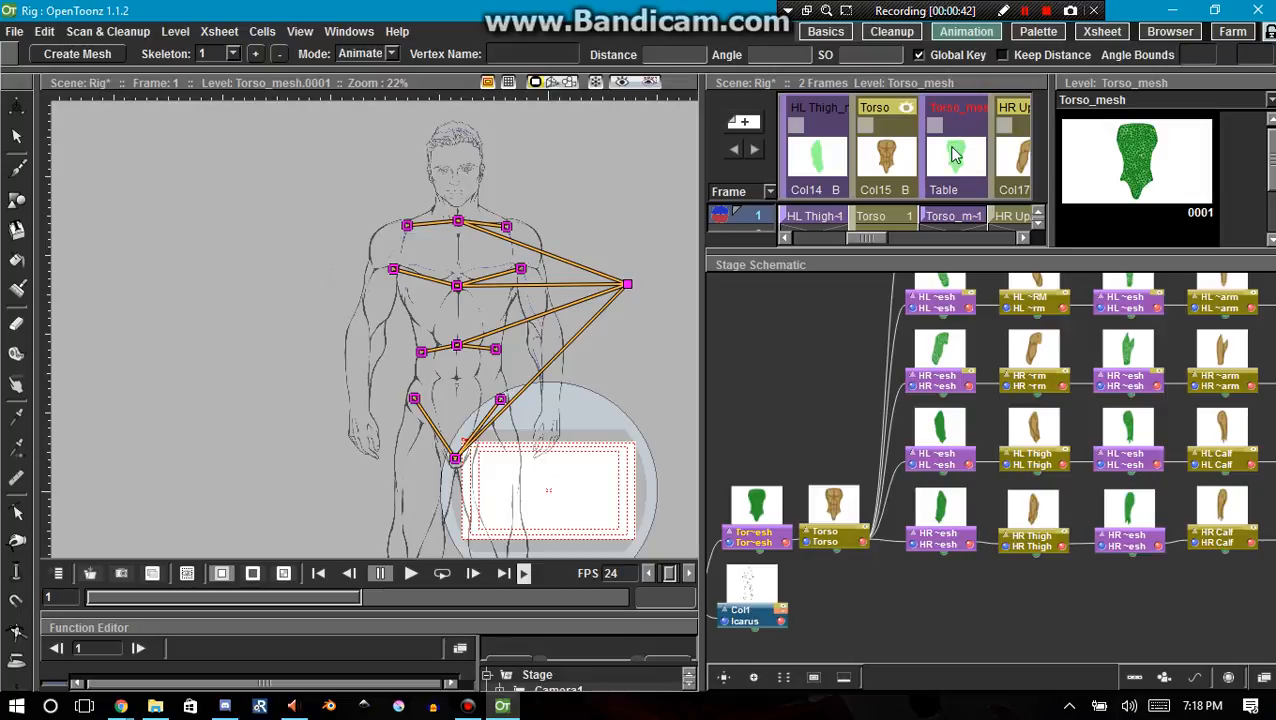
Step: Turn off the preview visibility of HR UpArm_mesh, HR Forearm_mesh and the remaining mesh columns through Mouth_mesh
{"action": "left_click_drag", "start_coordinate": [866, 242], "coordinate": [900, 206]}
{"action": "left_click", "coordinate": [922, 113]}
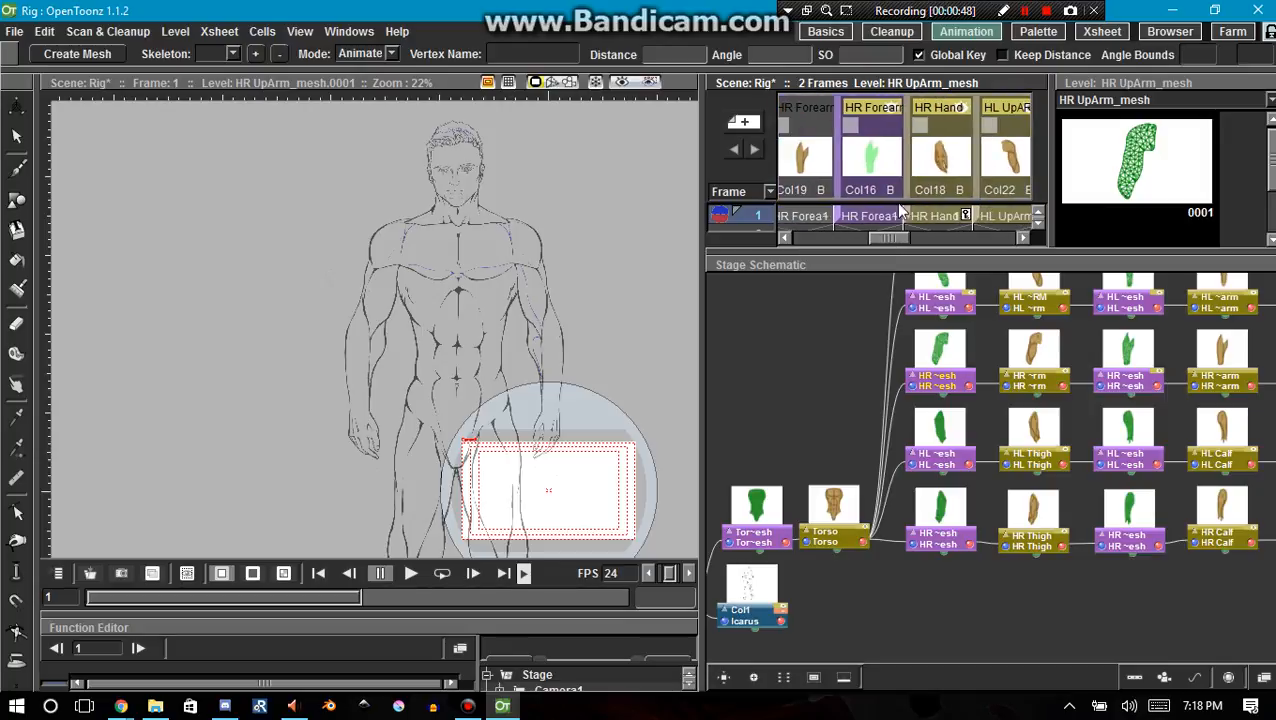
{"action": "left_click", "coordinate": [812, 117]}
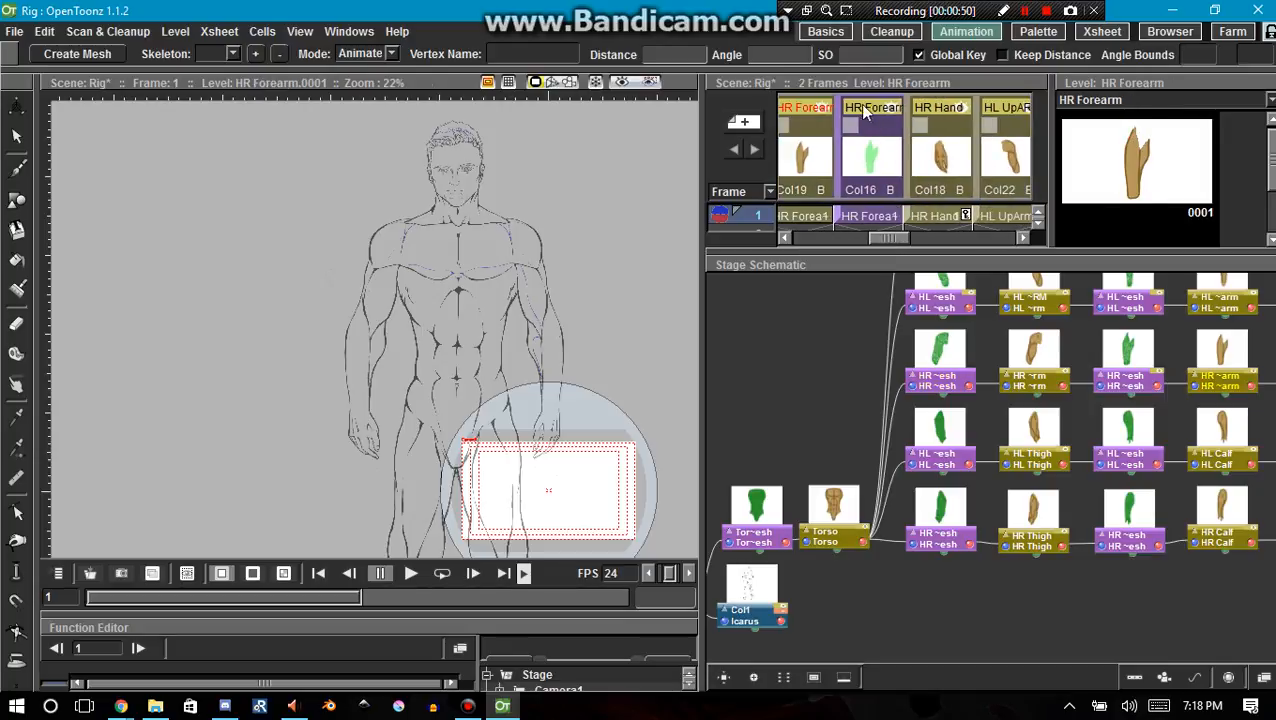
{"action": "left_click", "coordinate": [868, 110]}
{"action": "left_click_drag", "start_coordinate": [890, 240], "coordinate": [920, 245]}
{"action": "left_click", "coordinate": [945, 188]}
{"action": "left_click", "coordinate": [917, 150]}
{"action": "left_click", "coordinate": [1025, 11]}
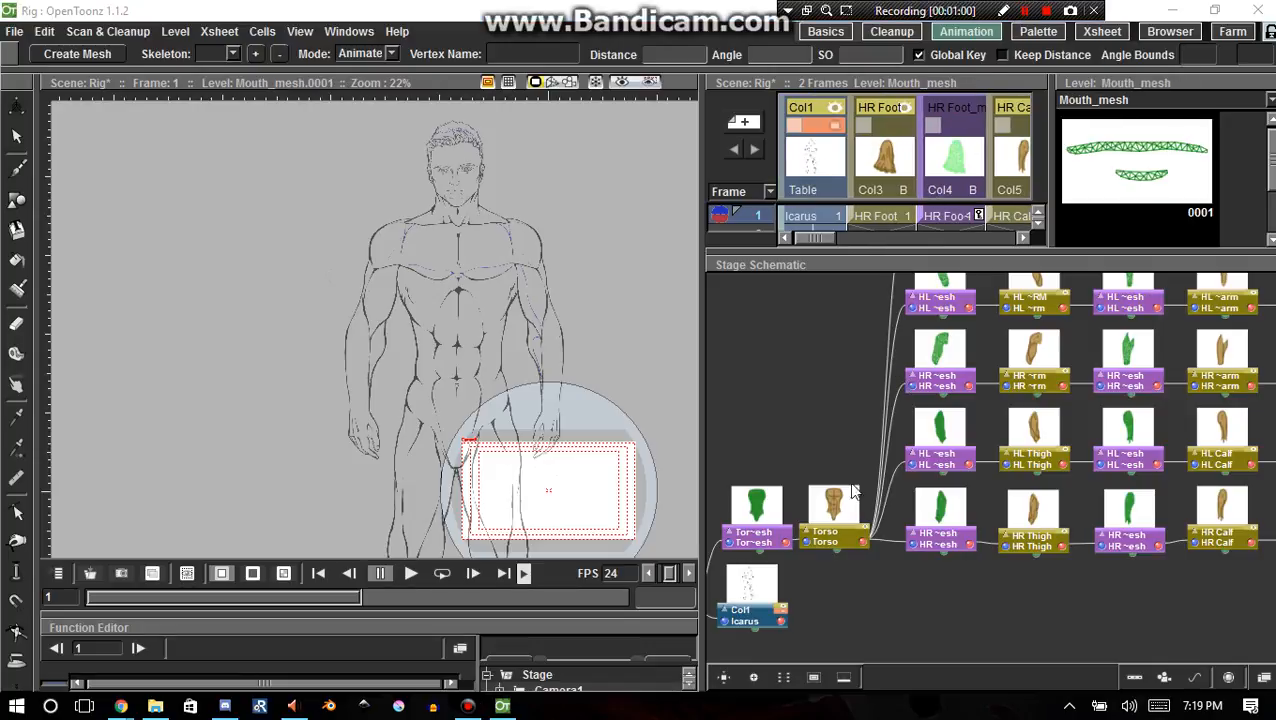
Step: Toggle the Torso node's preview visibility off and on several times in the stage schematic, leaving it on
{"action": "scroll", "coordinate": [809, 575], "scroll_direction": "up", "scroll_amount": 6}
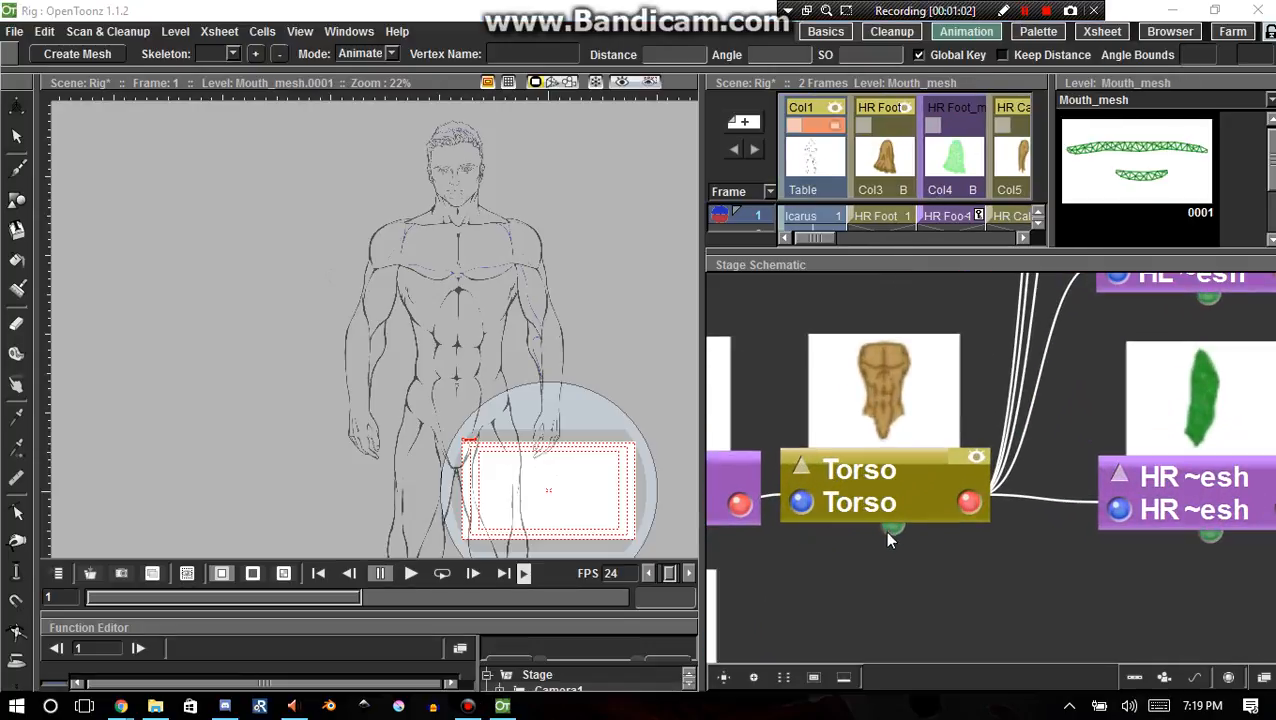
{"action": "left_click_drag", "start_coordinate": [911, 516], "coordinate": [996, 450]}
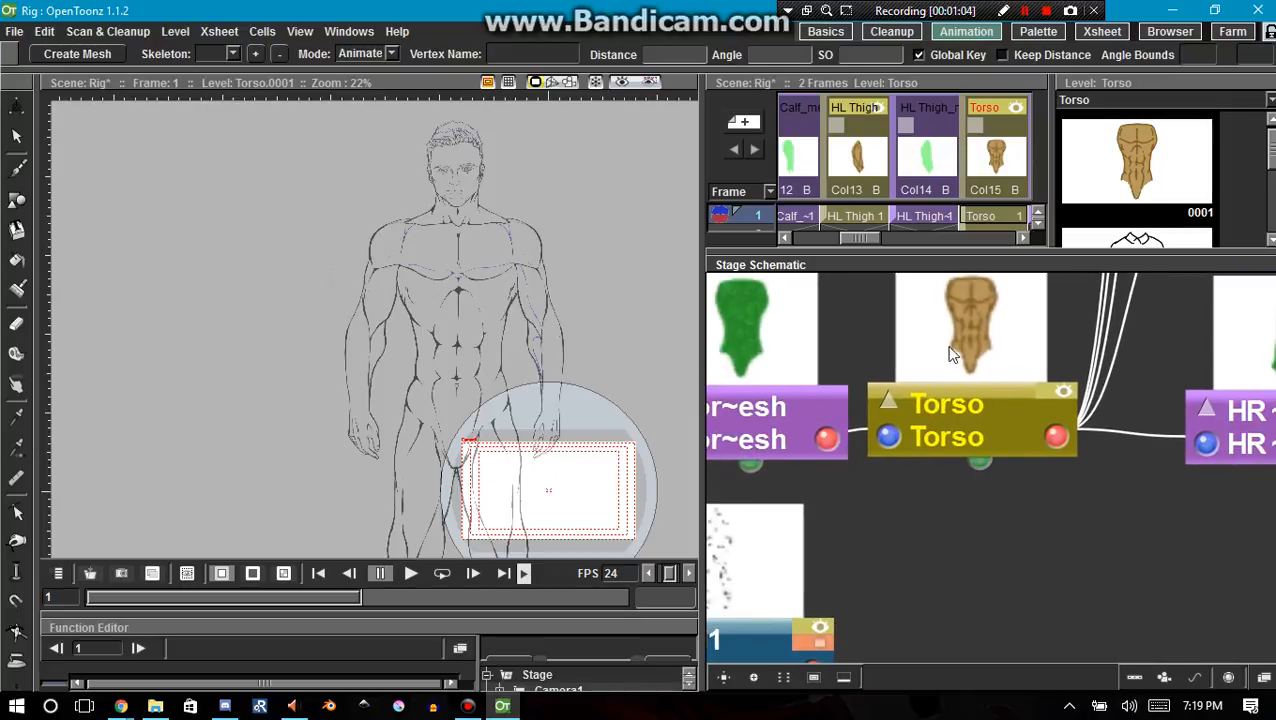
{"action": "left_click", "coordinate": [1059, 391]}
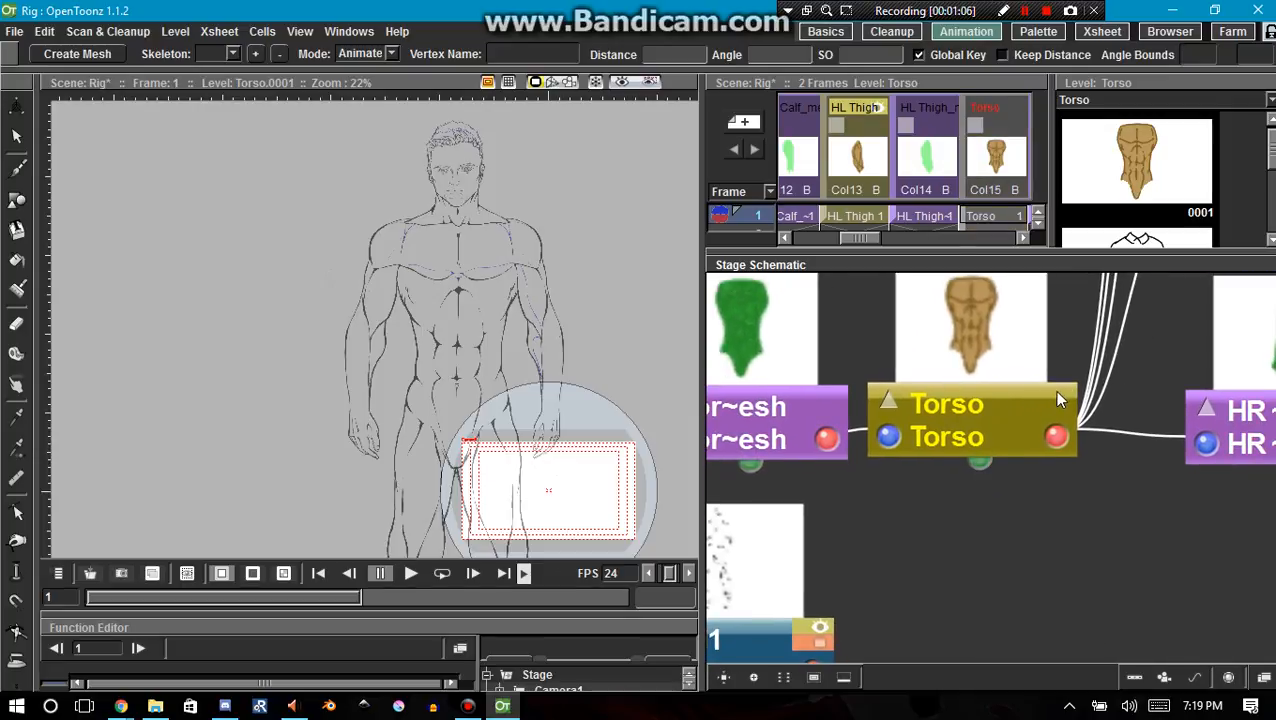
{"action": "left_click", "coordinate": [1060, 391]}
{"action": "left_click", "coordinate": [1061, 390]}
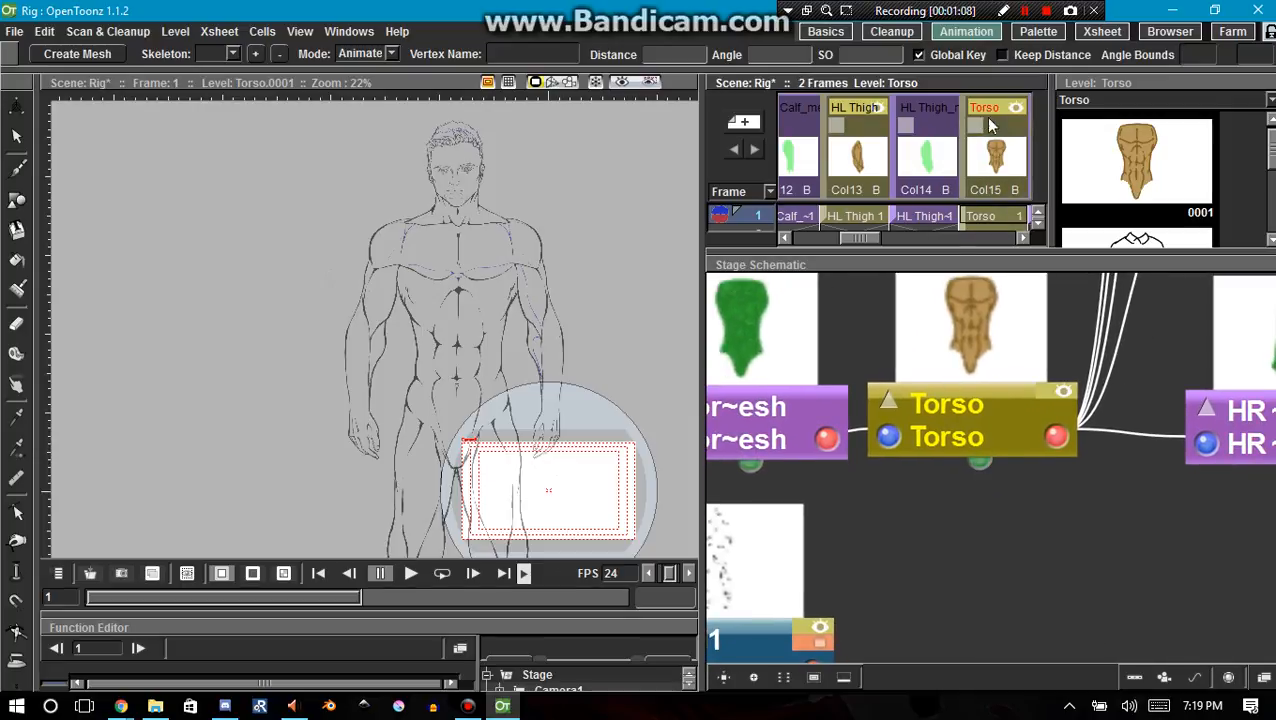
{"action": "left_click", "coordinate": [1060, 390]}
{"action": "left_click", "coordinate": [1060, 390]}
{"action": "left_click", "coordinate": [1060, 390]}
{"action": "left_click", "coordinate": [1060, 390]}
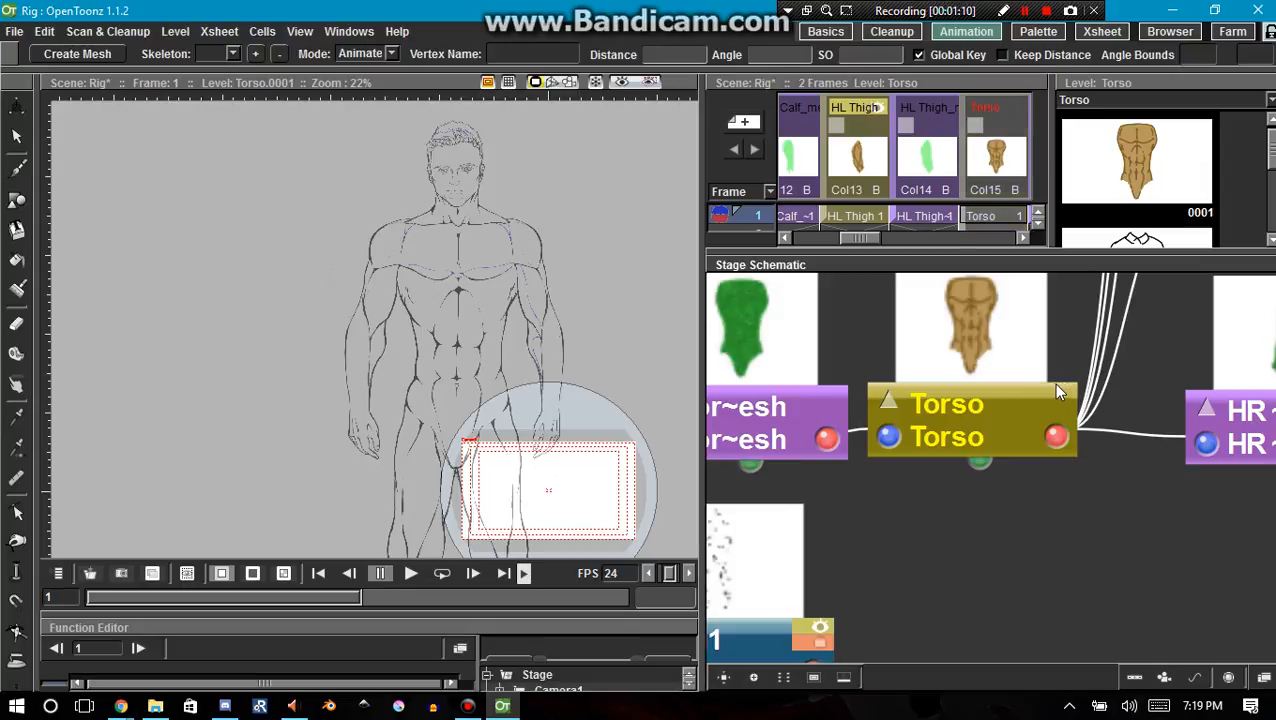
{"action": "left_click", "coordinate": [1060, 390]}
{"action": "left_click", "coordinate": [1060, 390]}
{"action": "left_click", "coordinate": [1060, 390]}
{"action": "left_click", "coordinate": [1060, 390]}
{"action": "left_click", "coordinate": [1060, 390]}
{"action": "left_click", "coordinate": [1060, 390]}
{"action": "left_click", "coordinate": [1060, 390]}
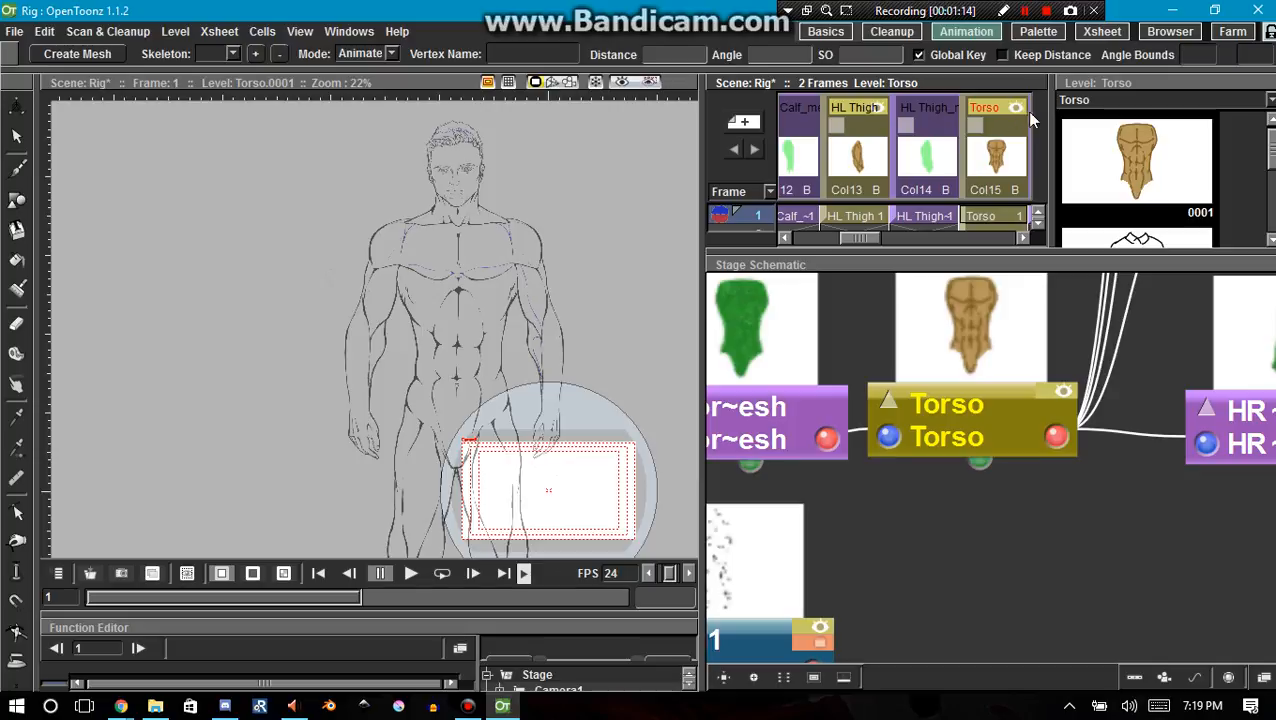
Step: Turn on the camera stand visibility of the Torso mesh and Torso nodes in the stage schematic
{"action": "left_click", "coordinate": [828, 410]}
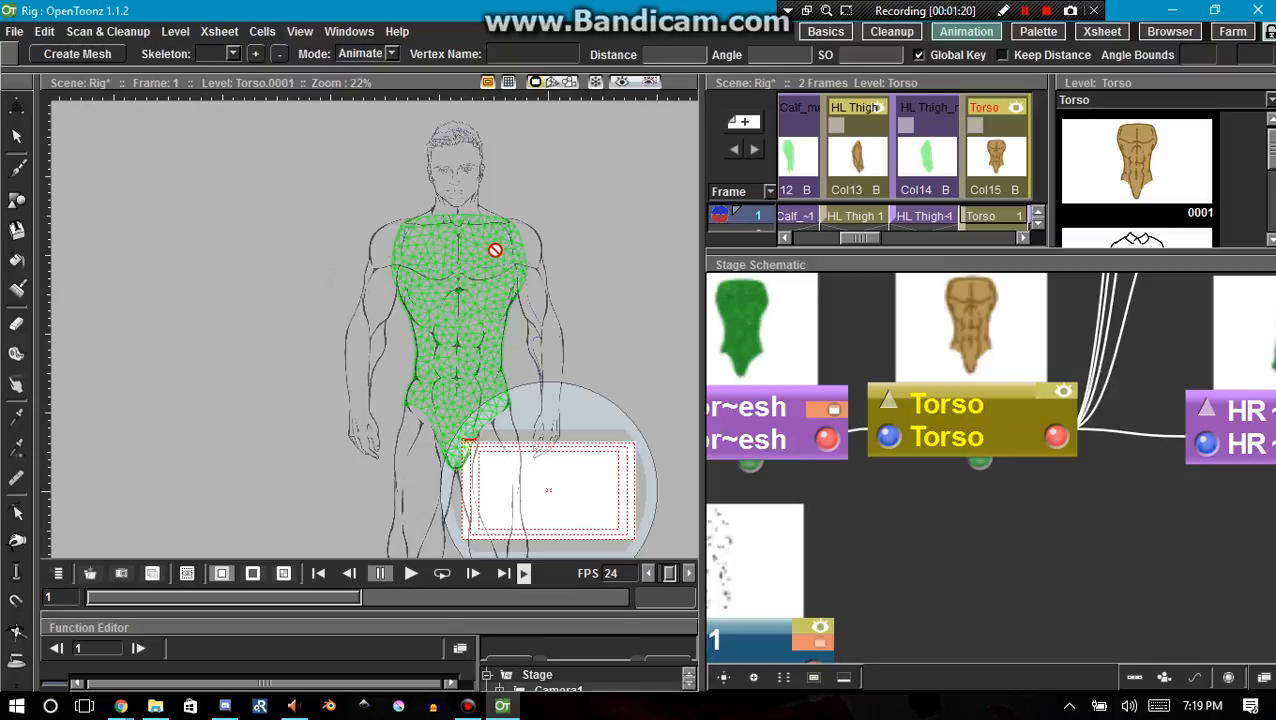
{"action": "left_click", "coordinate": [1062, 408]}
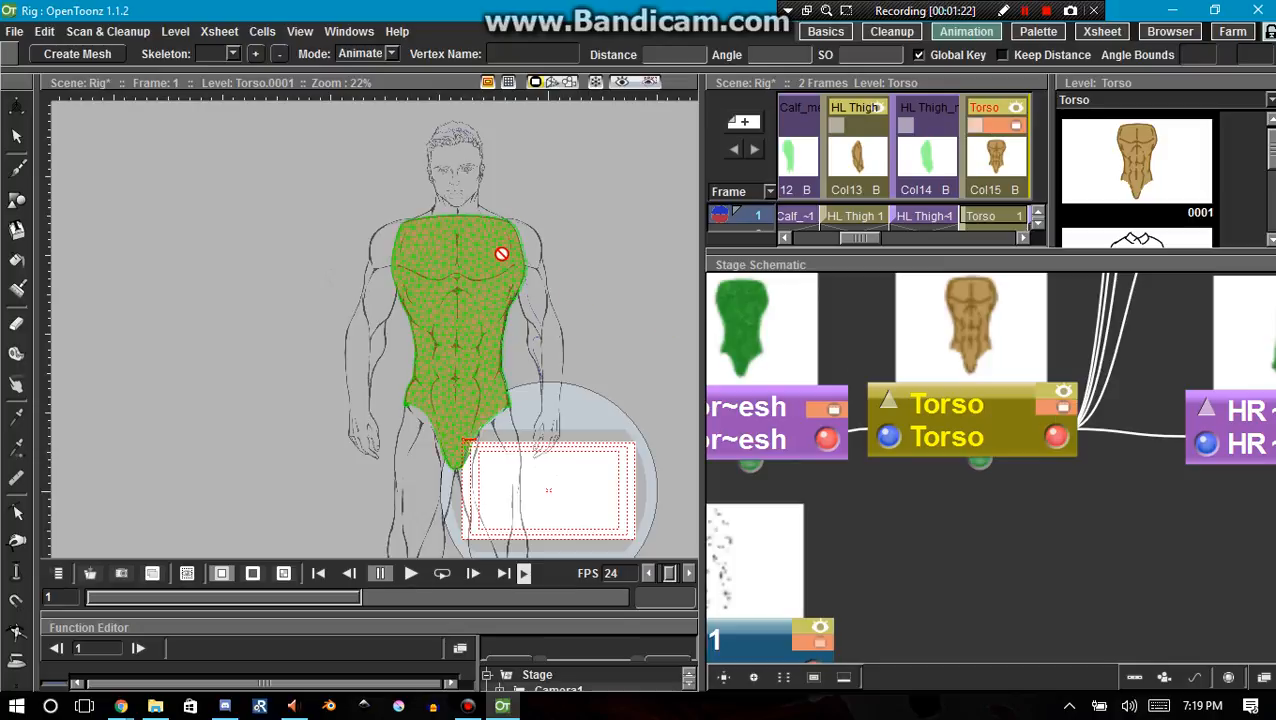
{"action": "left_click_drag", "start_coordinate": [532, 378], "coordinate": [606, 337]}
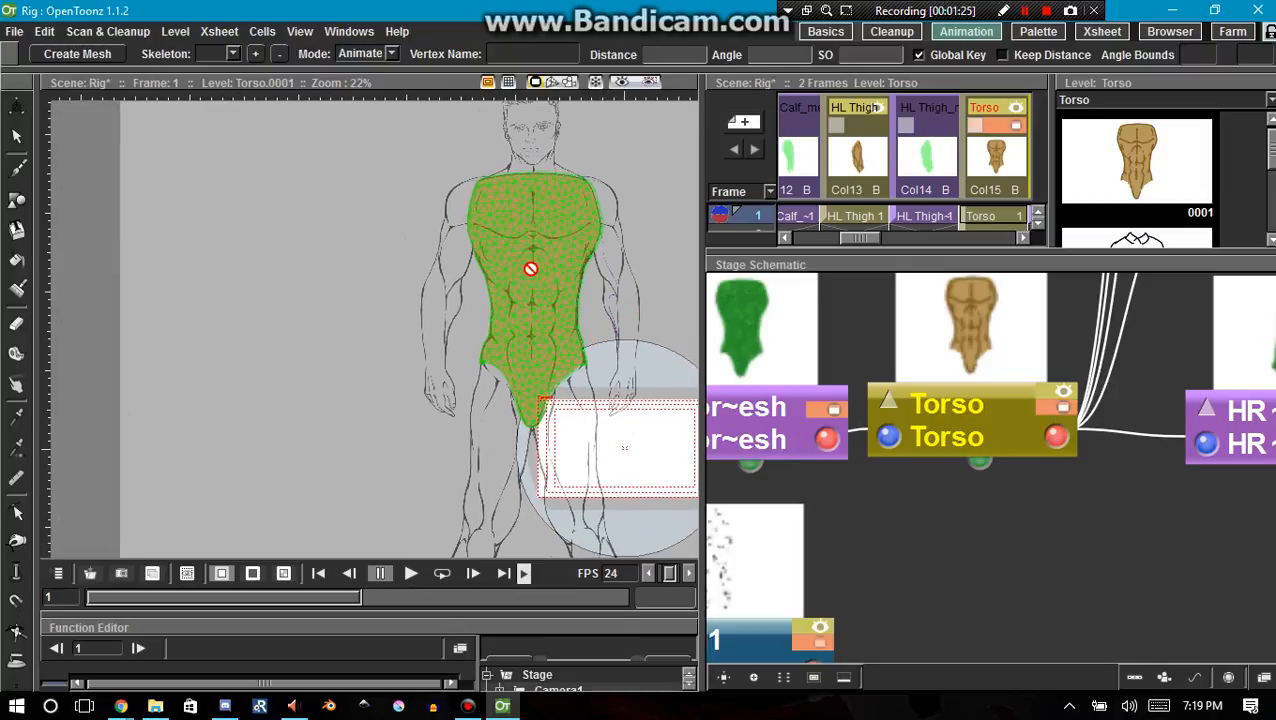
Step: Set the Plastic tool's mode to Build Skeleton
{"action": "left_click", "coordinate": [16, 688]}
{"action": "left_click", "coordinate": [76, 637]}
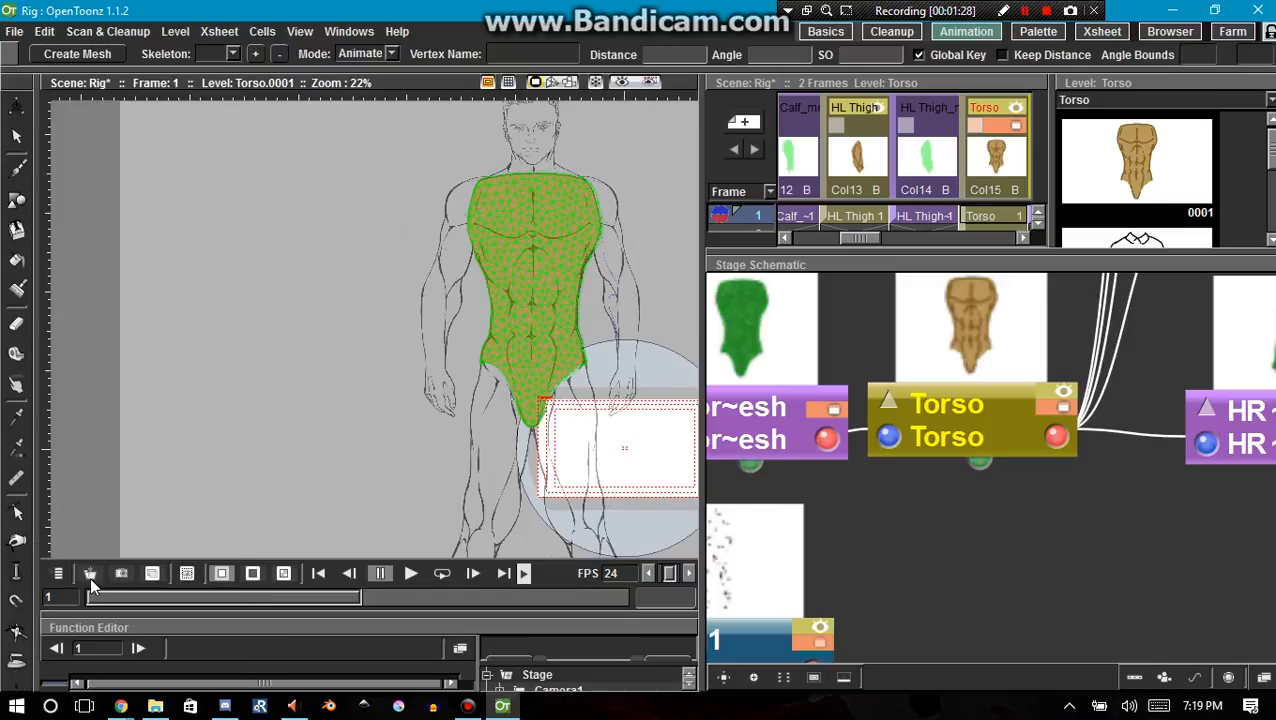
{"action": "left_click", "coordinate": [389, 55]}
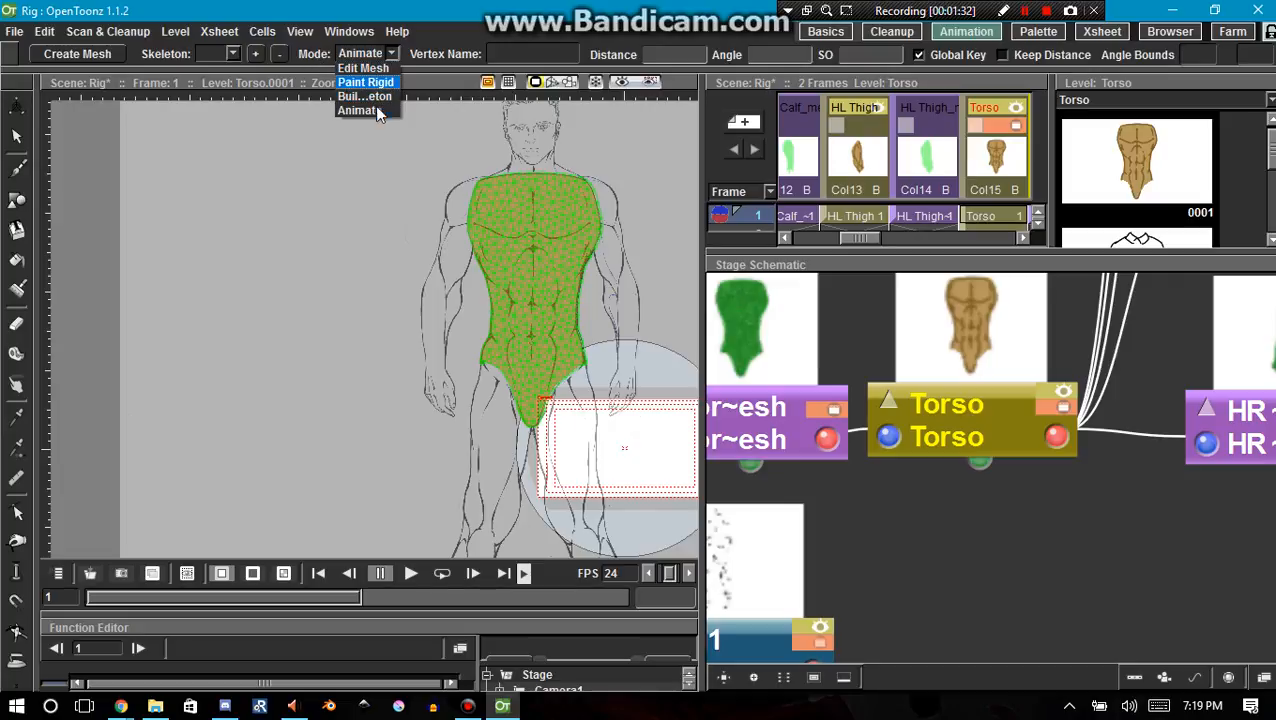
{"action": "left_click", "coordinate": [364, 96]}
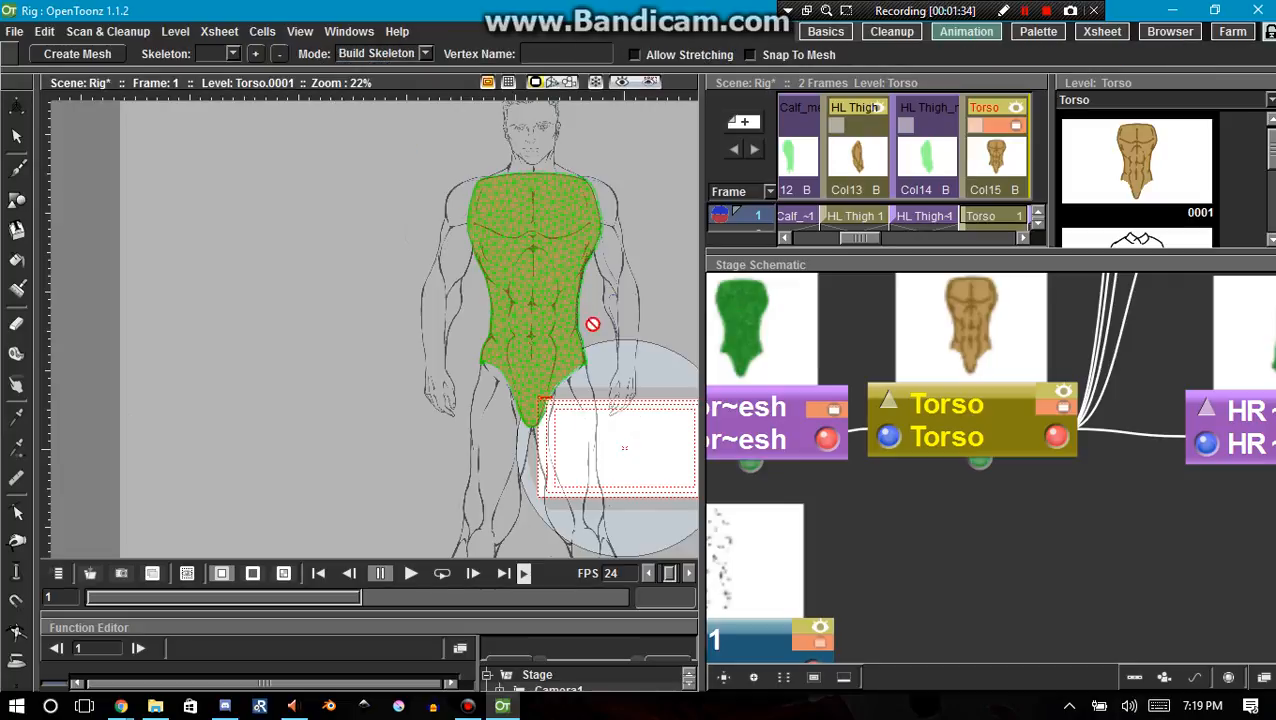
Step: Select the Torso mesh node and delete its existing skeleton by removing the root vertex beside the body
{"action": "left_click", "coordinate": [759, 316]}
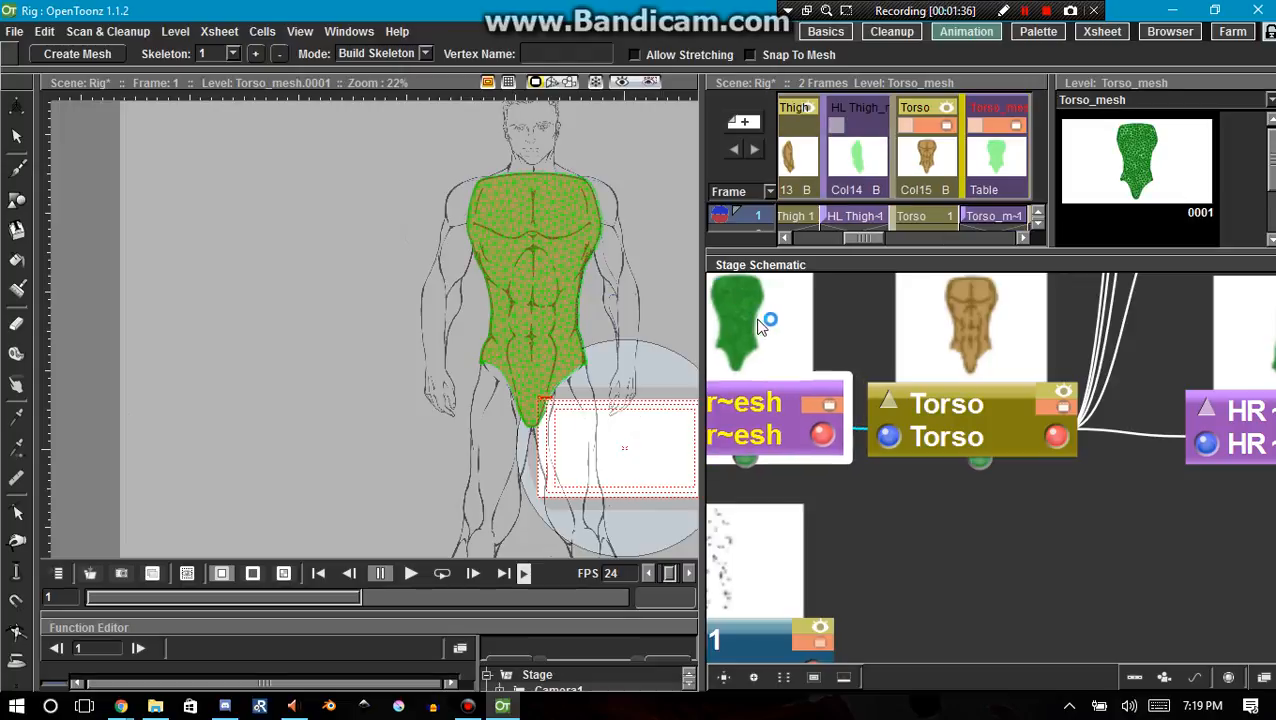
{"action": "left_click_drag", "start_coordinate": [778, 323], "coordinate": [843, 349]}
{"action": "scroll", "coordinate": [554, 330], "scroll_direction": "down", "scroll_amount": 4}
{"action": "scroll", "coordinate": [585, 341], "scroll_direction": "up", "scroll_amount": 4}
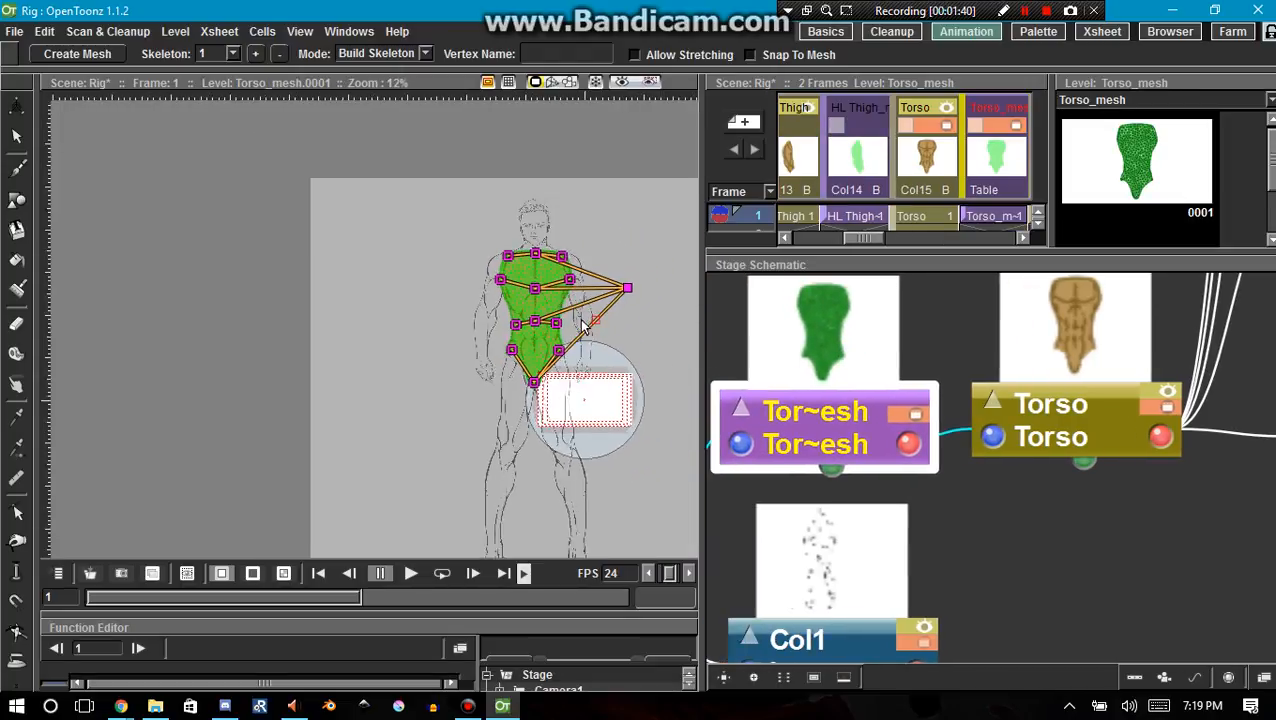
{"action": "key", "text": "space"}
{"action": "left_click_drag", "start_coordinate": [548, 333], "coordinate": [483, 337]}
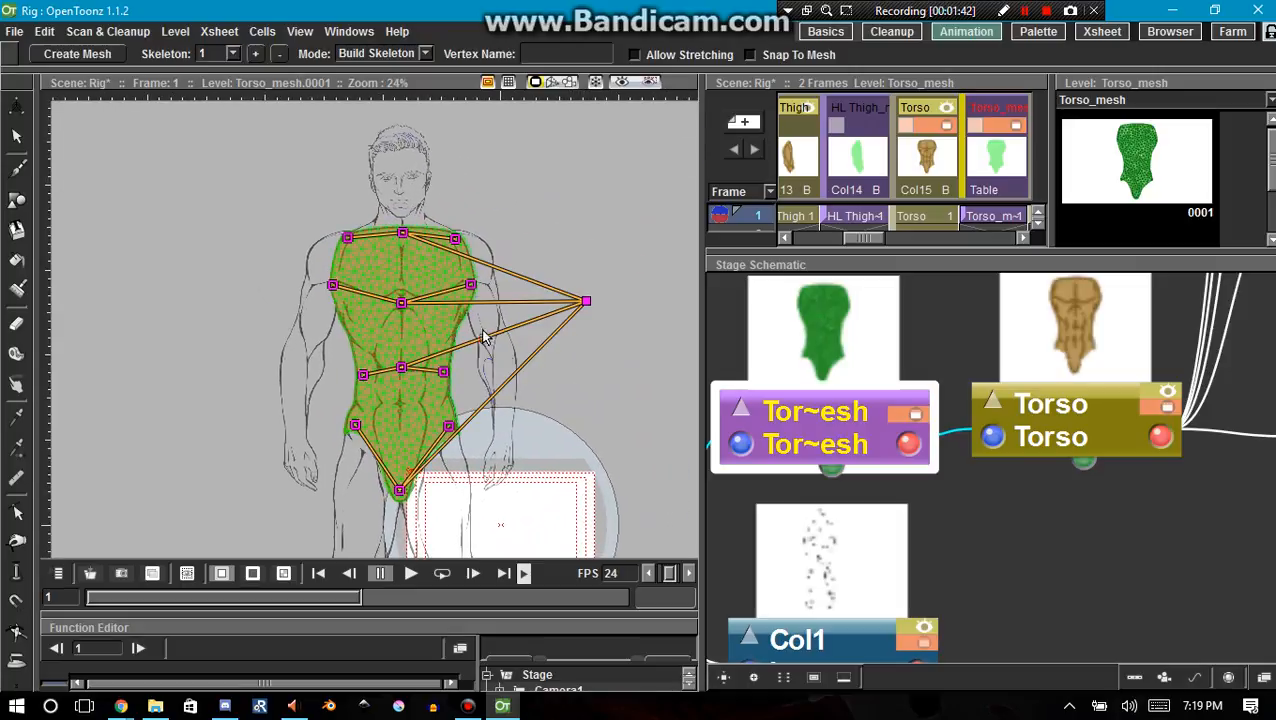
{"action": "left_click", "coordinate": [587, 304]}
{"action": "key", "text": "Delete"}
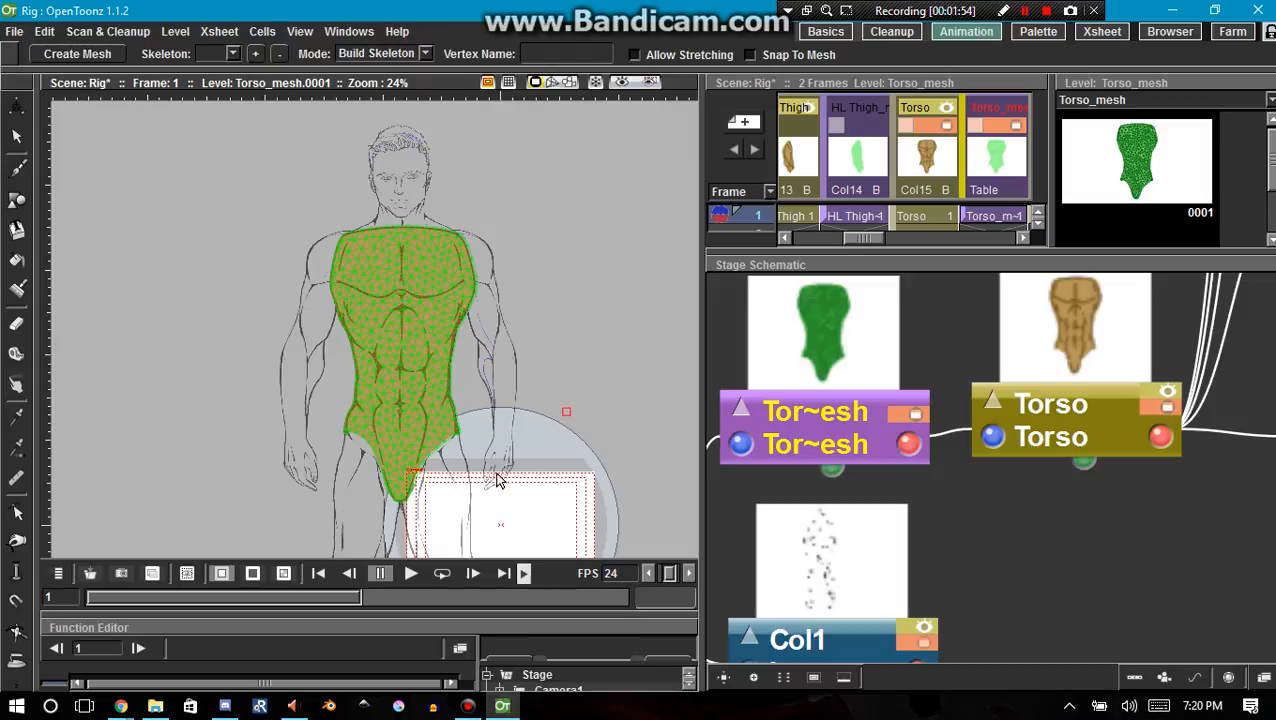
Step: Build a five-vertex skeleton up the torso's centre line, from a root at the pelvis to the upper chest
{"action": "left_click", "coordinate": [399, 478]}
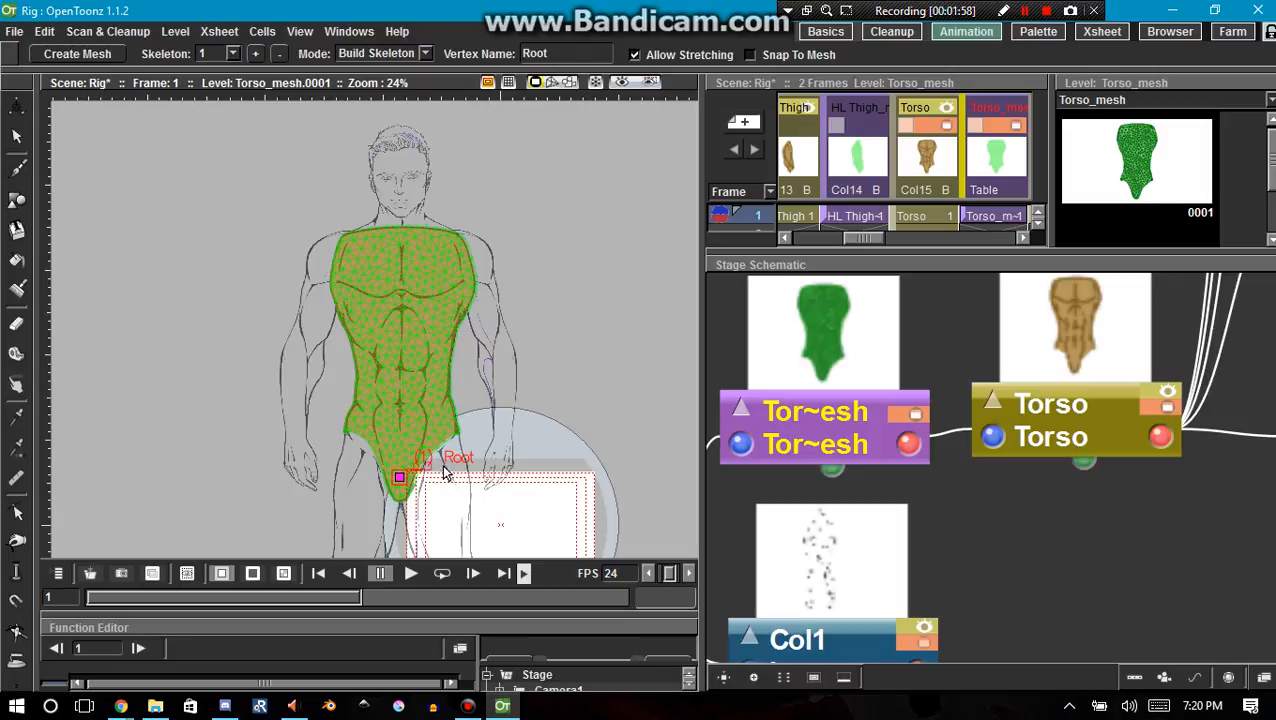
{"action": "left_click", "coordinate": [400, 423]}
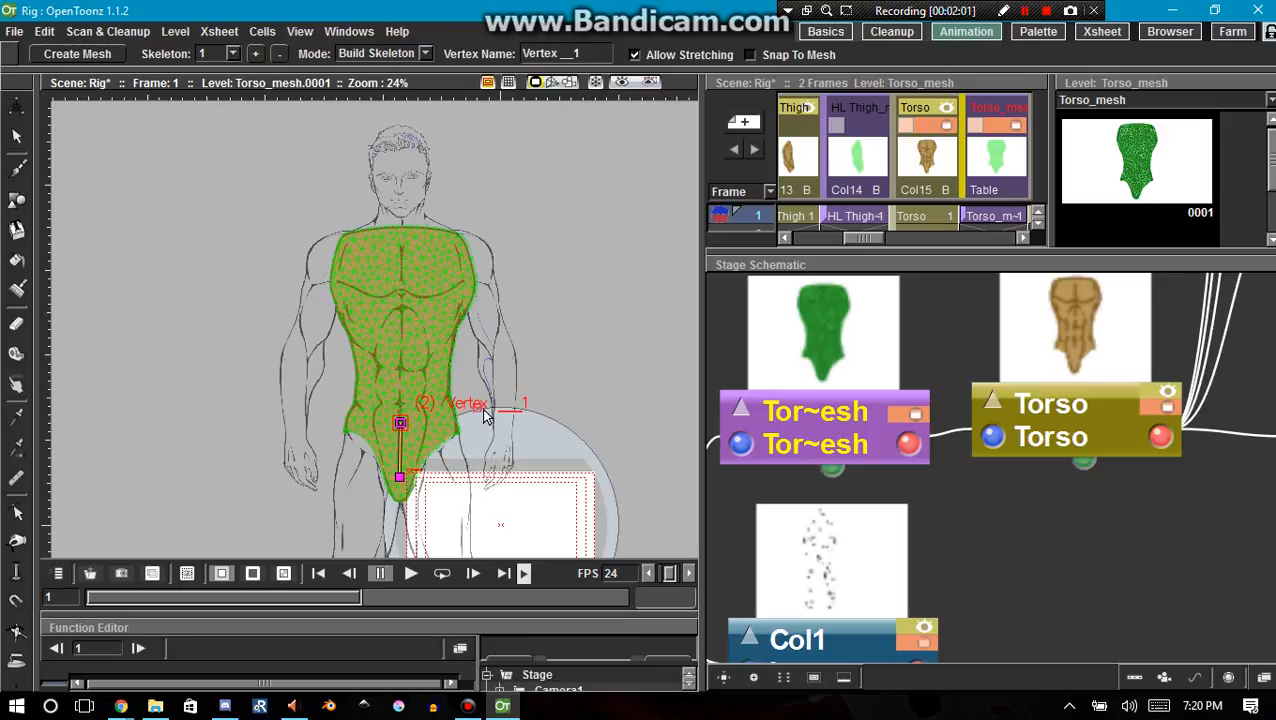
{"action": "left_click", "coordinate": [402, 364]}
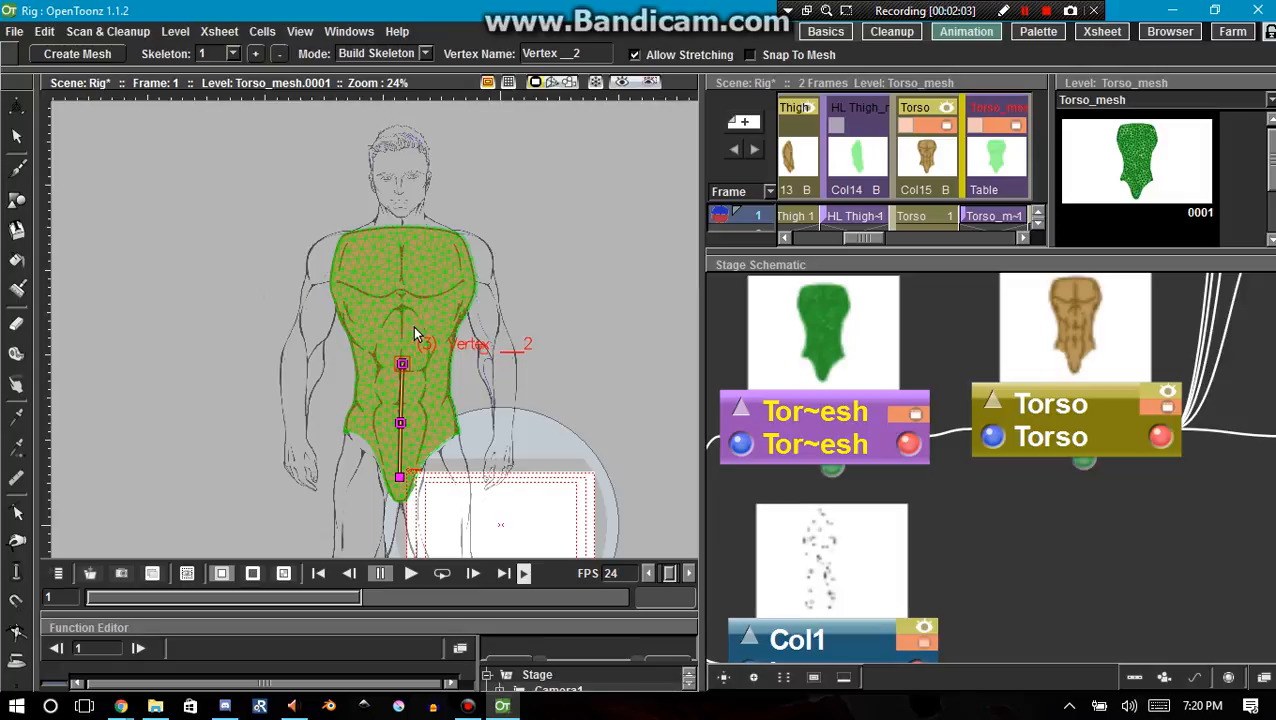
{"action": "left_click", "coordinate": [400, 302]}
{"action": "left_click", "coordinate": [402, 249]}
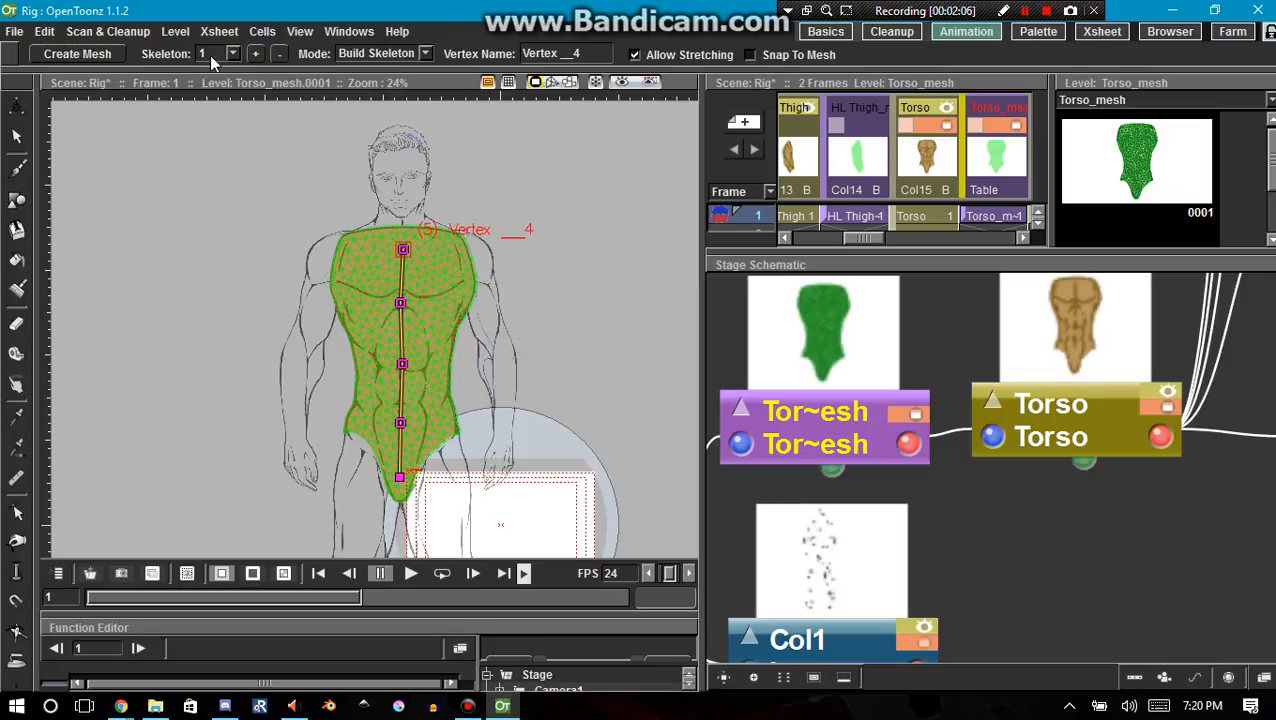
Step: Switch the Plastic tool to Animate mode, select the root vertex and enable Keep Distance
{"action": "left_click", "coordinate": [424, 55]}
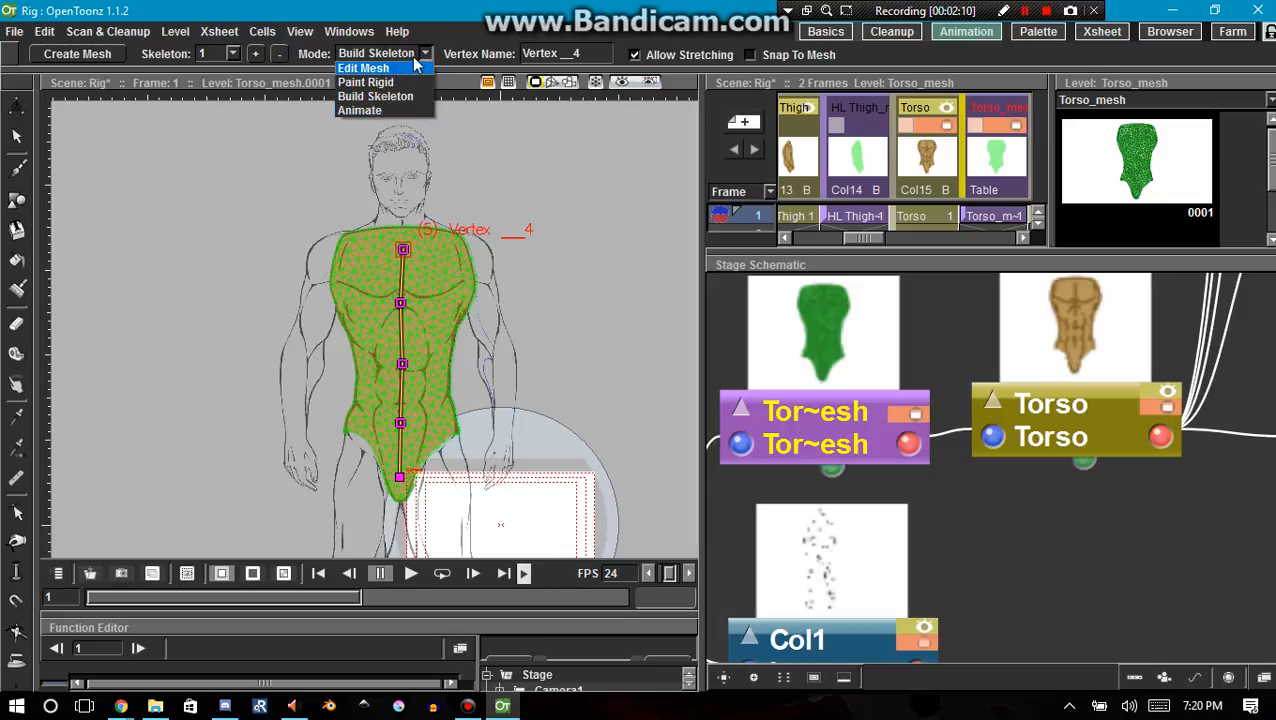
{"action": "left_click", "coordinate": [395, 111]}
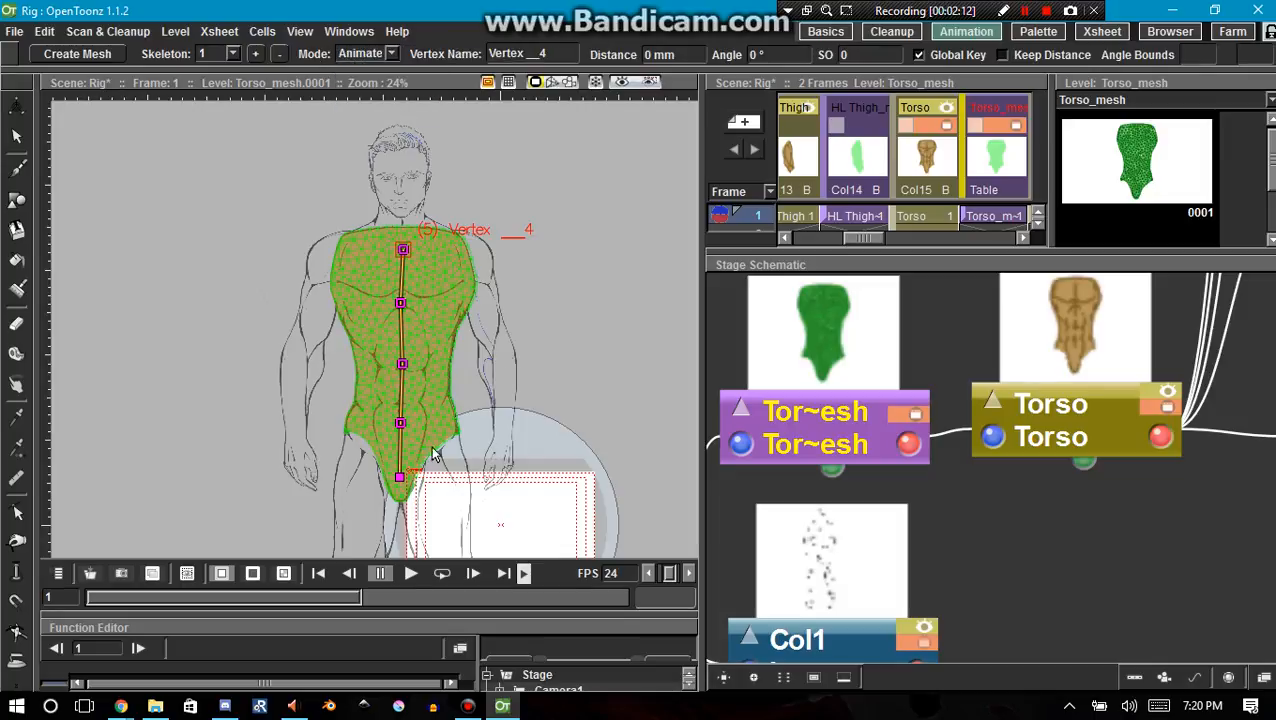
{"action": "left_click", "coordinate": [399, 479]}
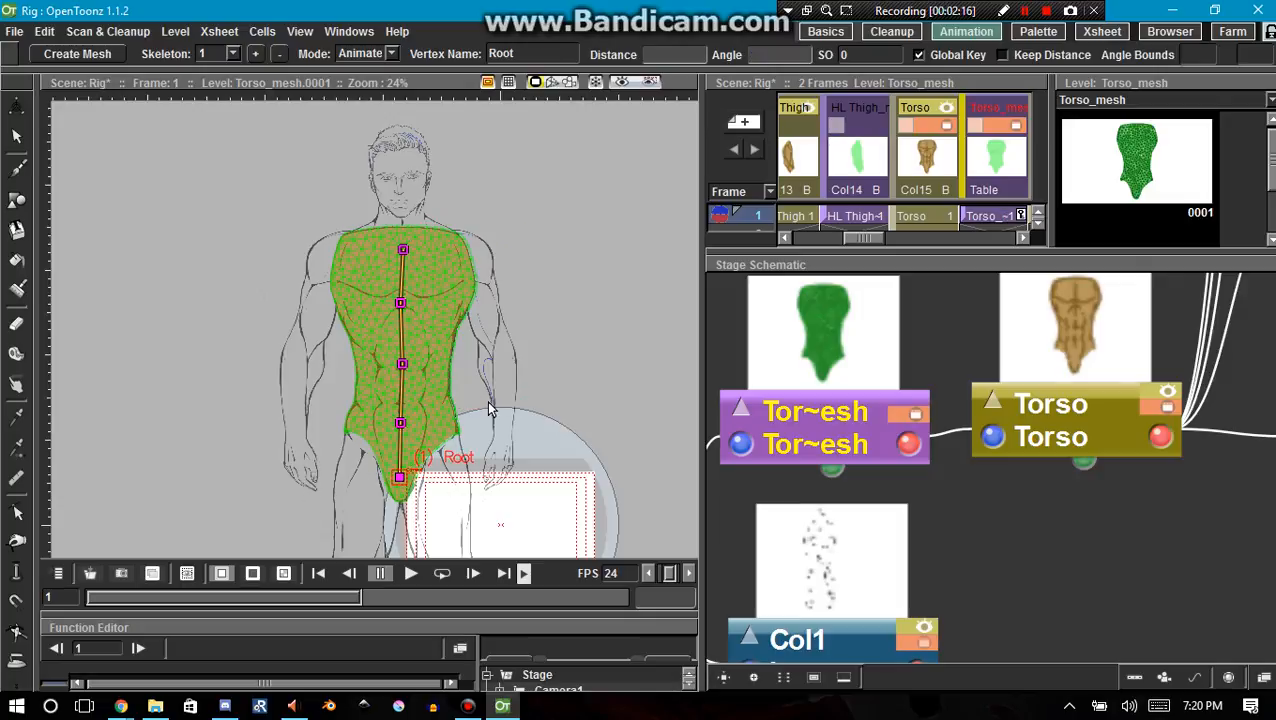
{"action": "left_click", "coordinate": [1003, 54]}
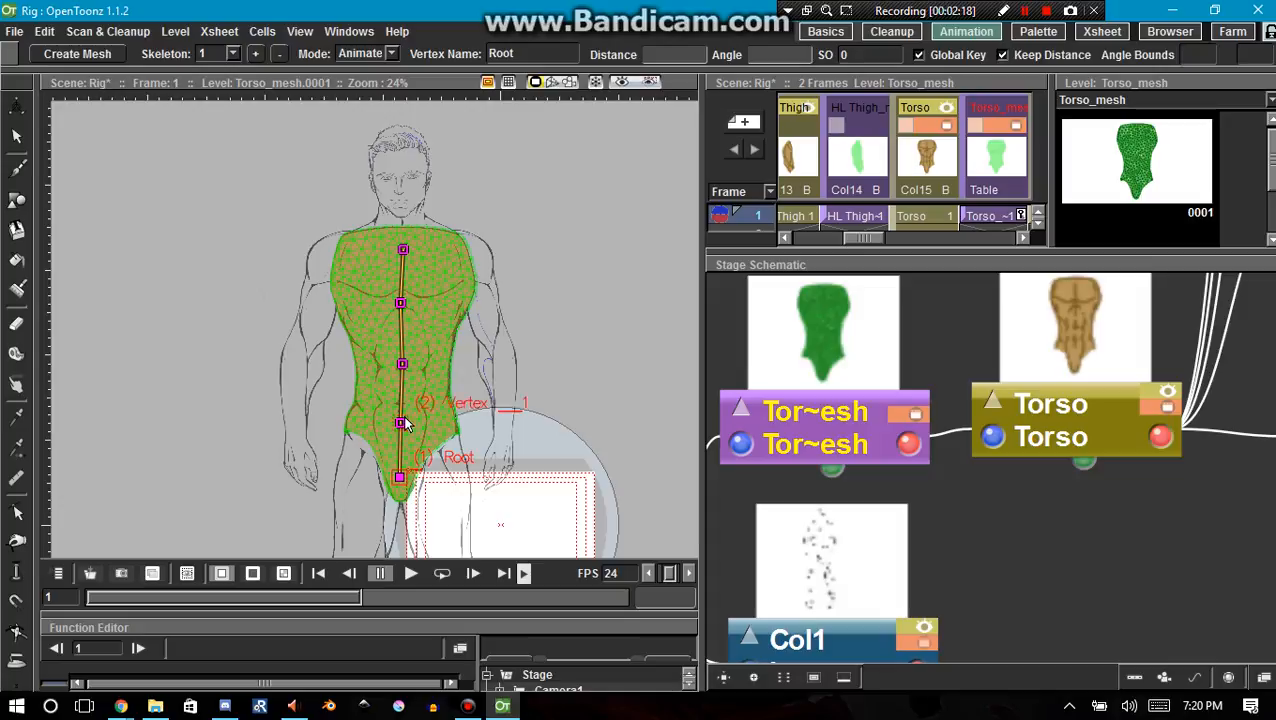
Step: Bend the torso mesh by moving its spine vertices, rotating the chest vertex about -29° and the top vertex about 45°
{"action": "left_click_drag", "start_coordinate": [400, 423], "coordinate": [425, 384]}
{"action": "left_click_drag", "start_coordinate": [429, 321], "coordinate": [455, 328]}
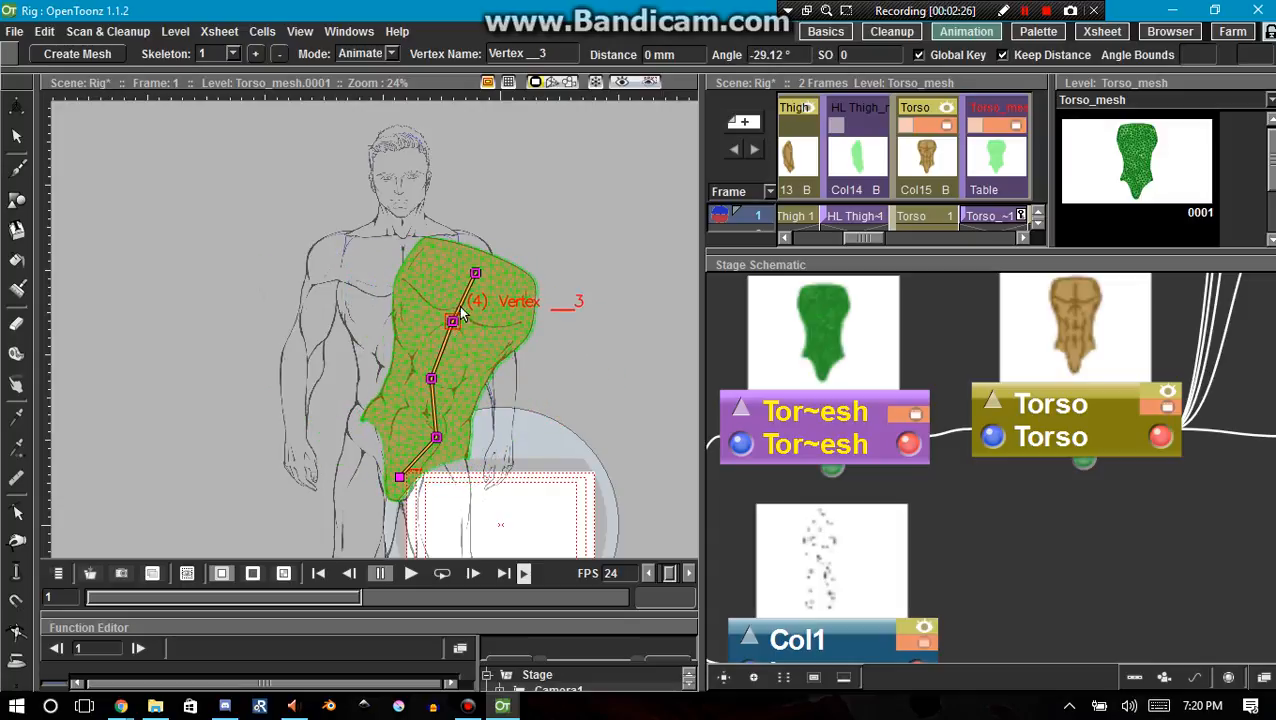
{"action": "left_click_drag", "start_coordinate": [477, 282], "coordinate": [434, 271]}
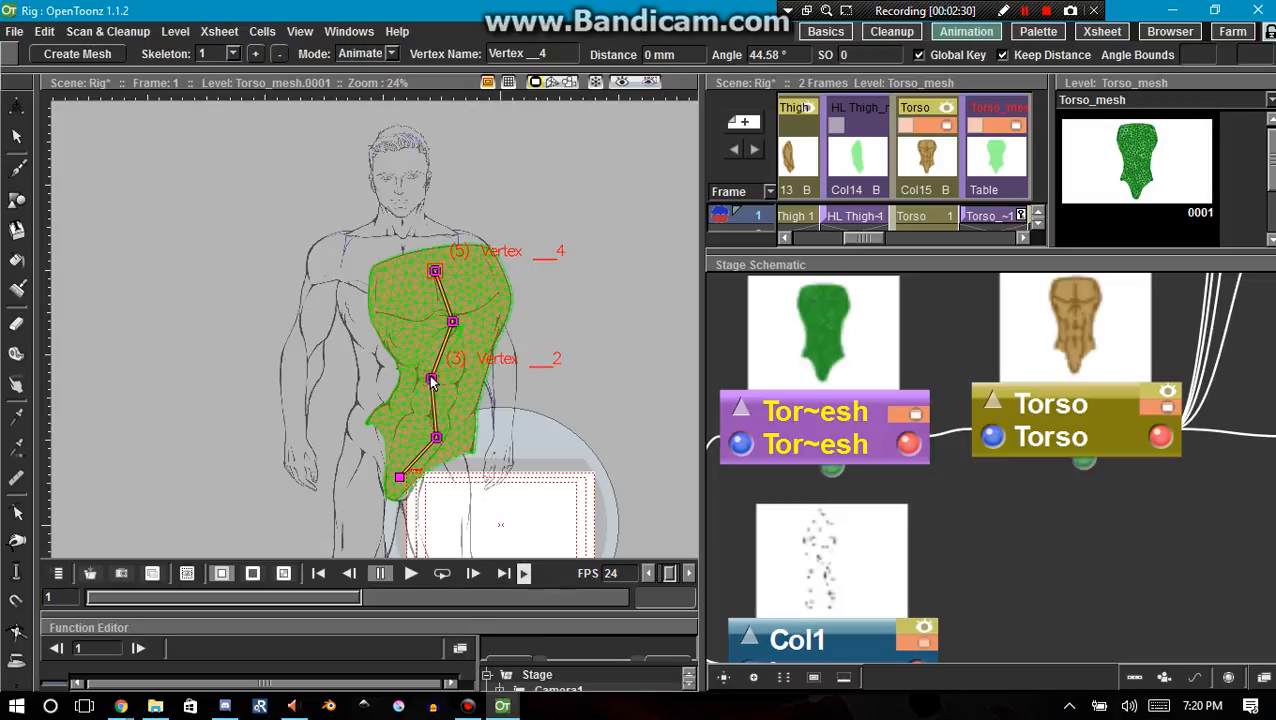
Step: Re-pose the torso mesh by shifting its lower, middle and top spine vertices, rotating the top vertex to about 38°
{"action": "left_click_drag", "start_coordinate": [432, 380], "coordinate": [417, 382]}
{"action": "left_click_drag", "start_coordinate": [438, 440], "coordinate": [424, 429]}
{"action": "left_click_drag", "start_coordinate": [387, 370], "coordinate": [395, 376]}
{"action": "left_click_drag", "start_coordinate": [395, 318], "coordinate": [389, 272]}
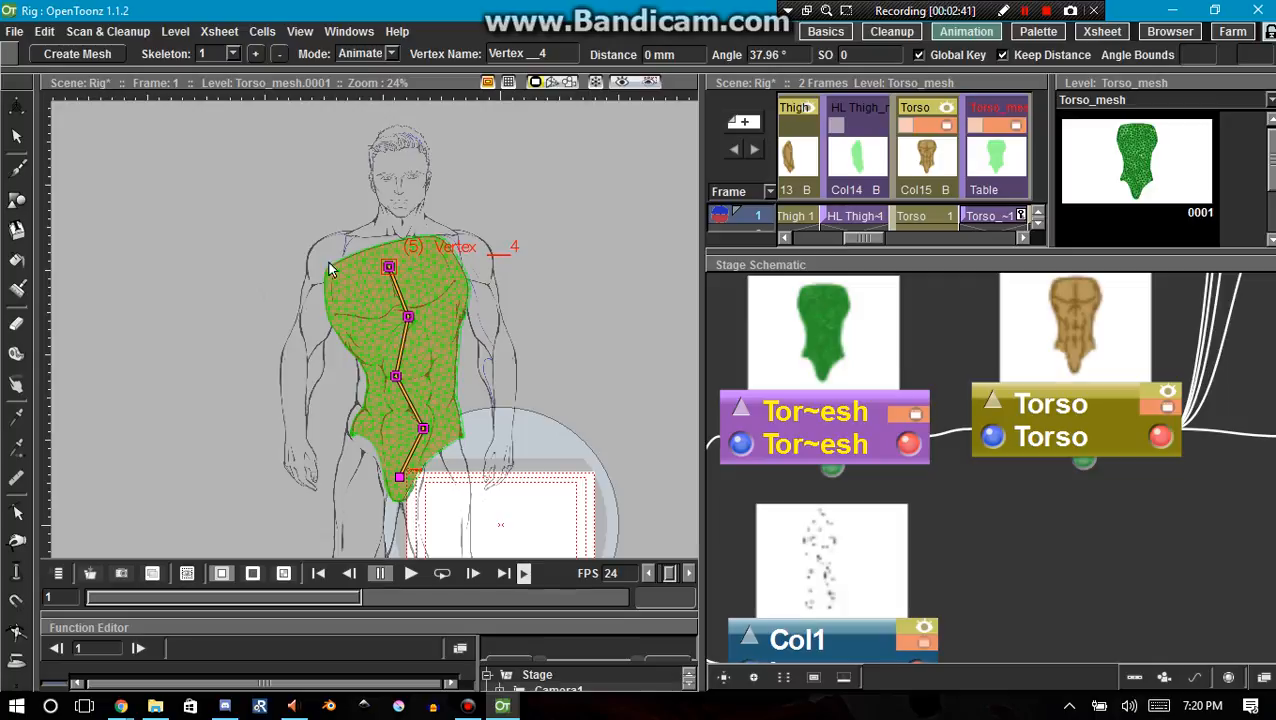
Step: Delete the torso's spine skeleton by removing its root vertex, and switch the Plastic tool to Build Skeleton mode
{"action": "left_click", "coordinate": [399, 479]}
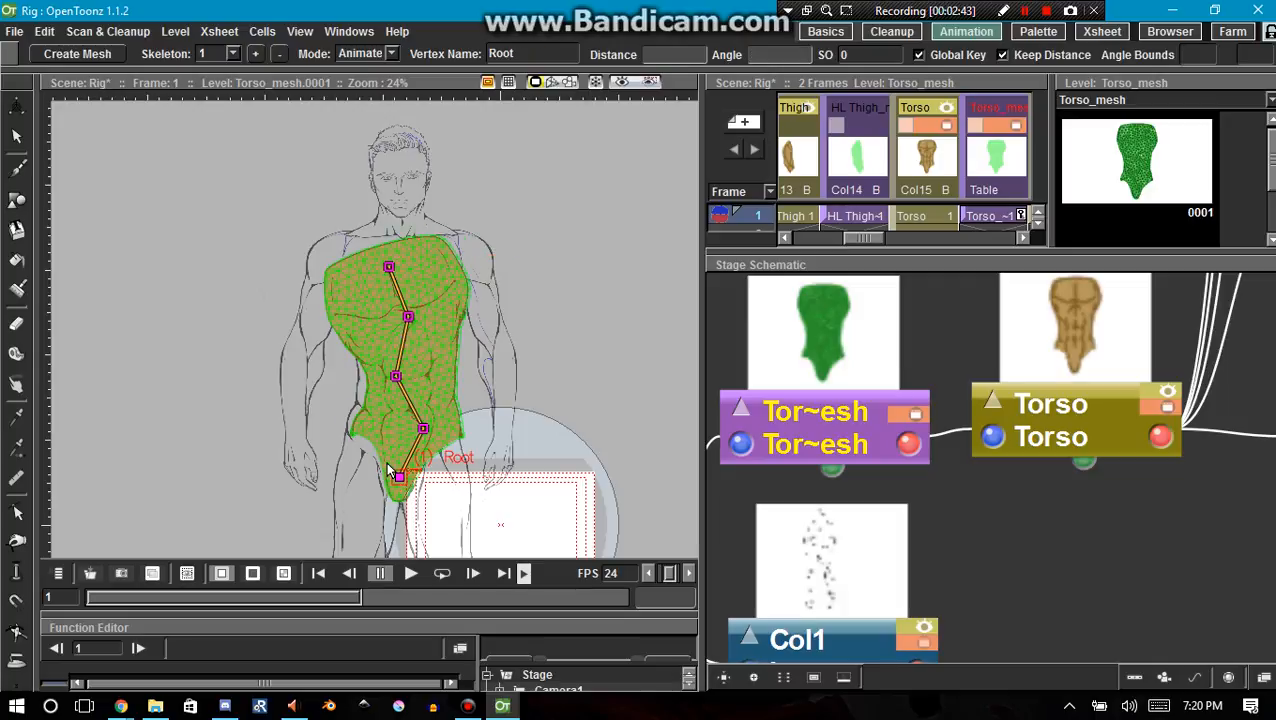
{"action": "key", "text": "Delete"}
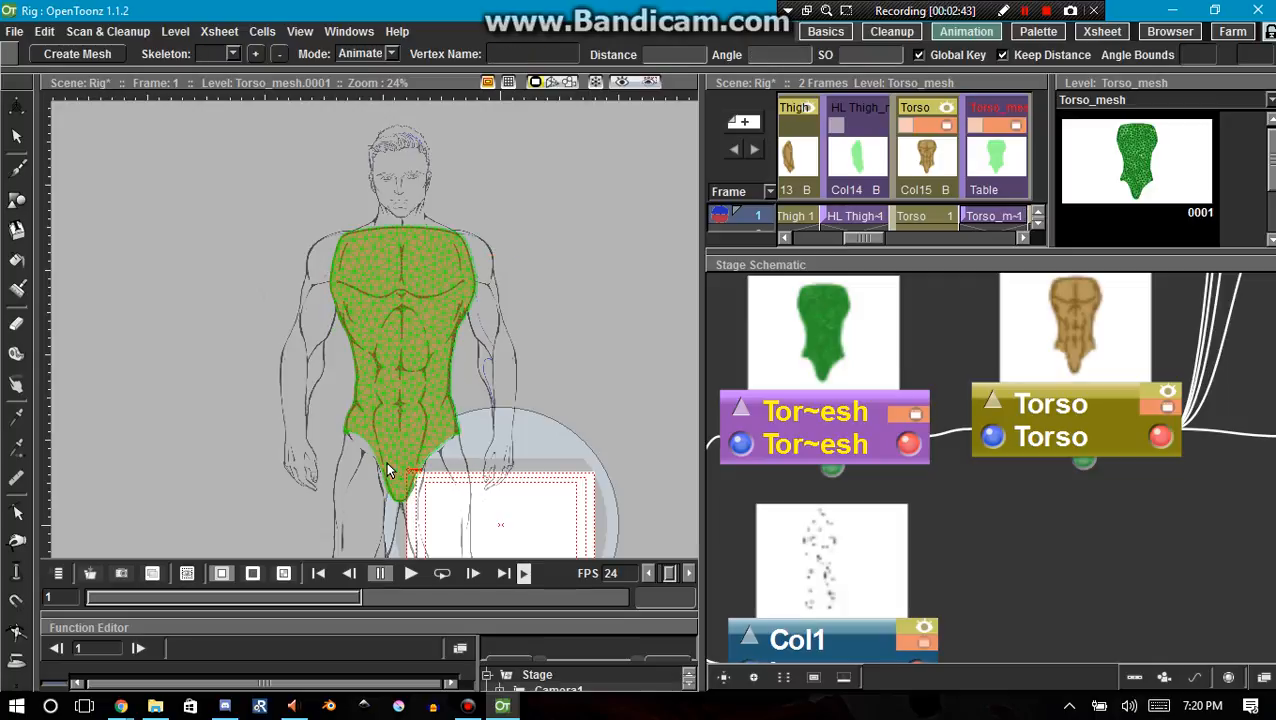
{"action": "left_click", "coordinate": [368, 54]}
{"action": "left_click", "coordinate": [382, 100]}
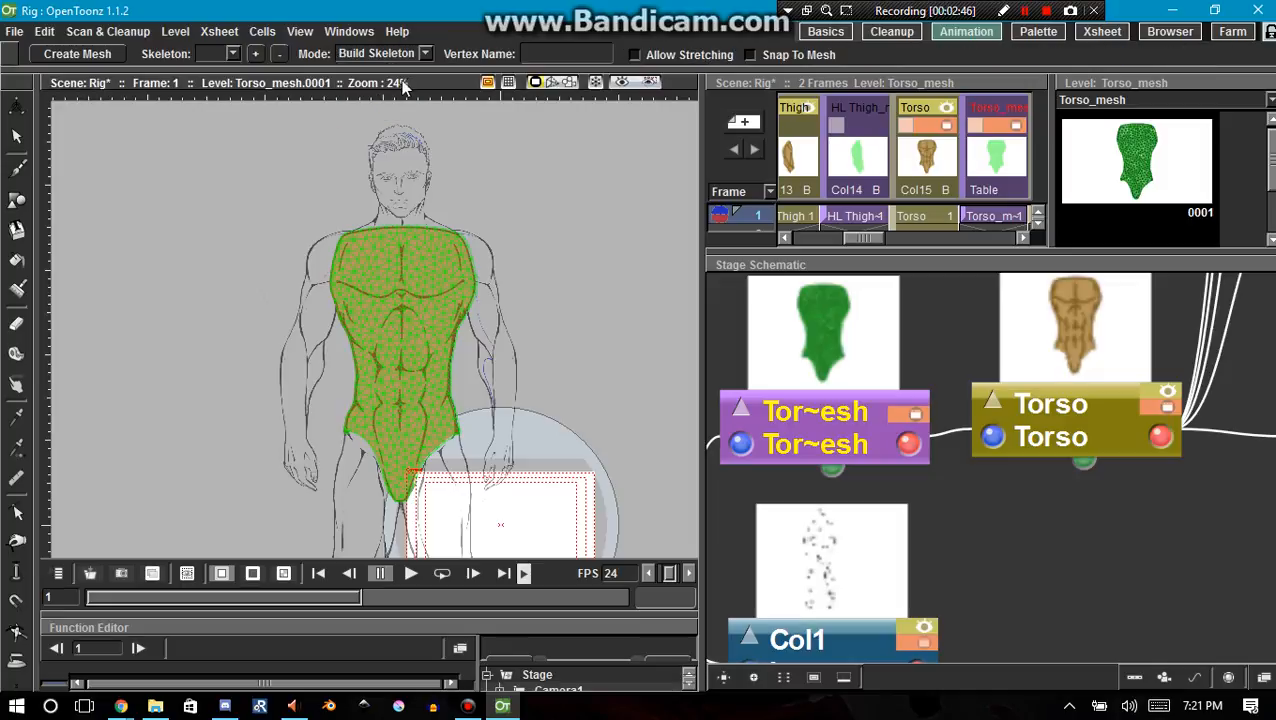
Step: Start a skeleton with a root outside the body beside the arm, chained to a crotch vertex and a vertex at each hip
{"action": "left_click", "coordinate": [586, 324]}
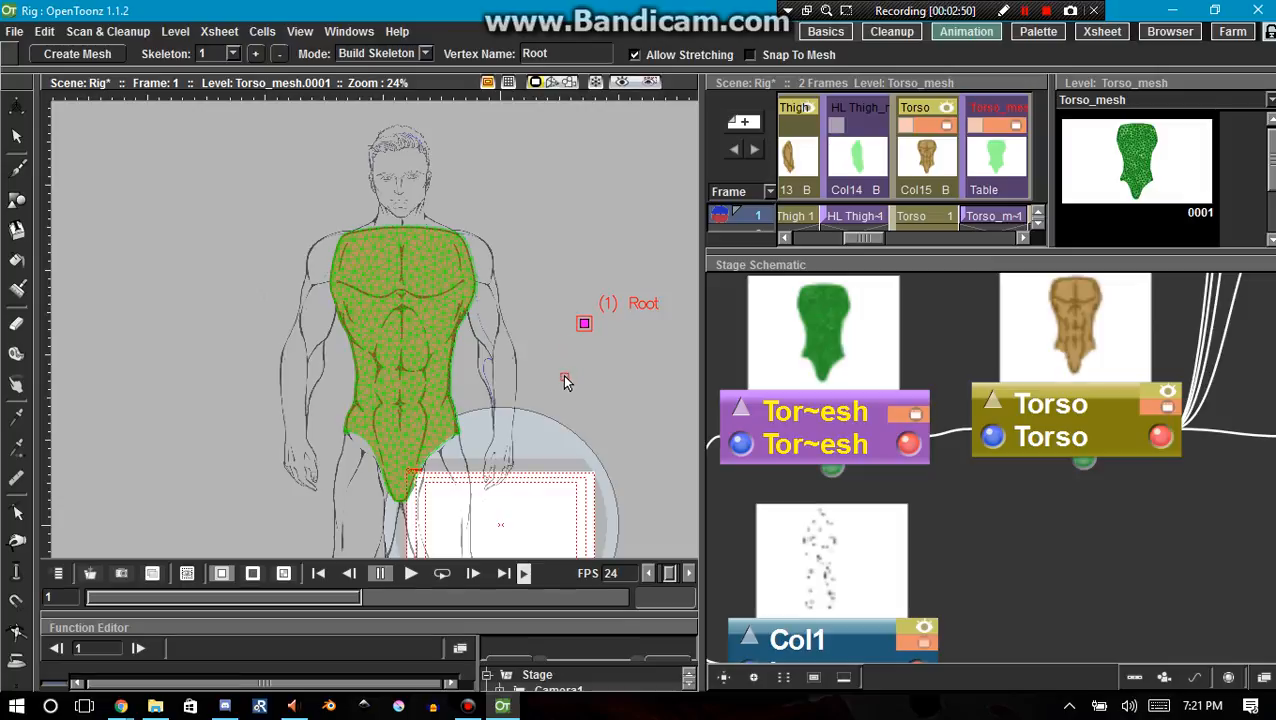
{"action": "scroll", "coordinate": [415, 487], "scroll_direction": "up", "scroll_amount": 1}
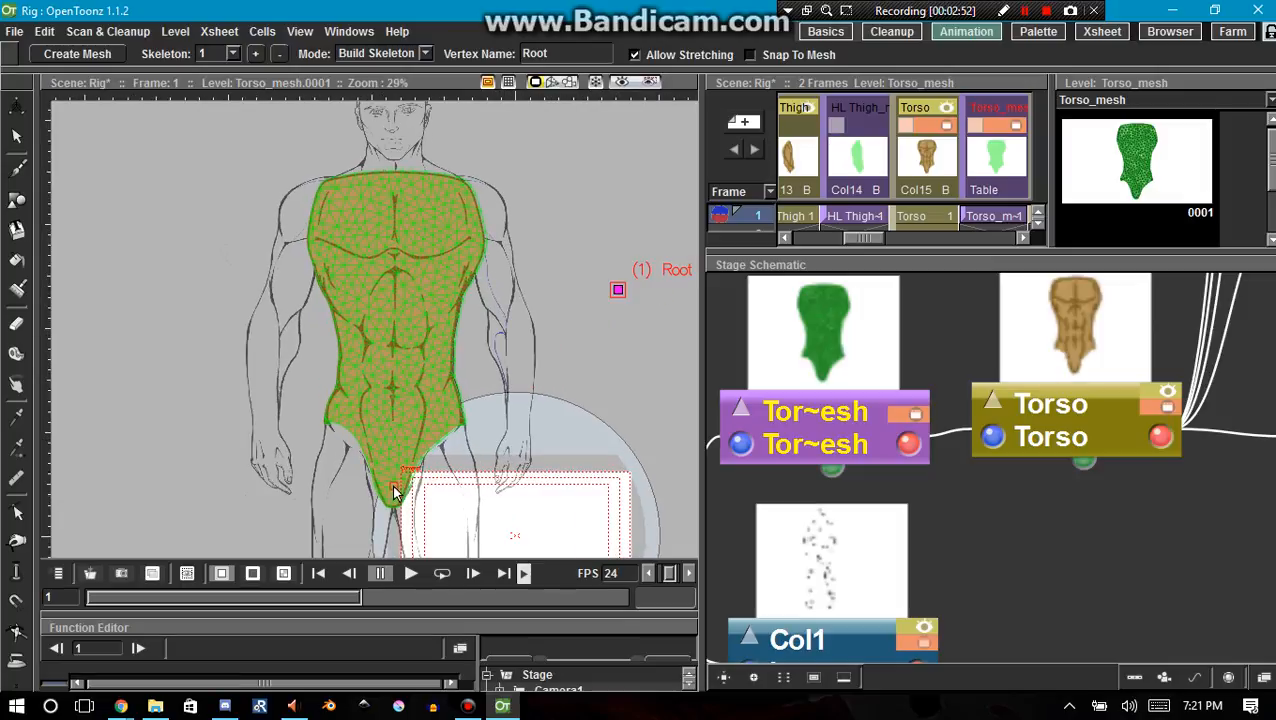
{"action": "left_click", "coordinate": [394, 489]}
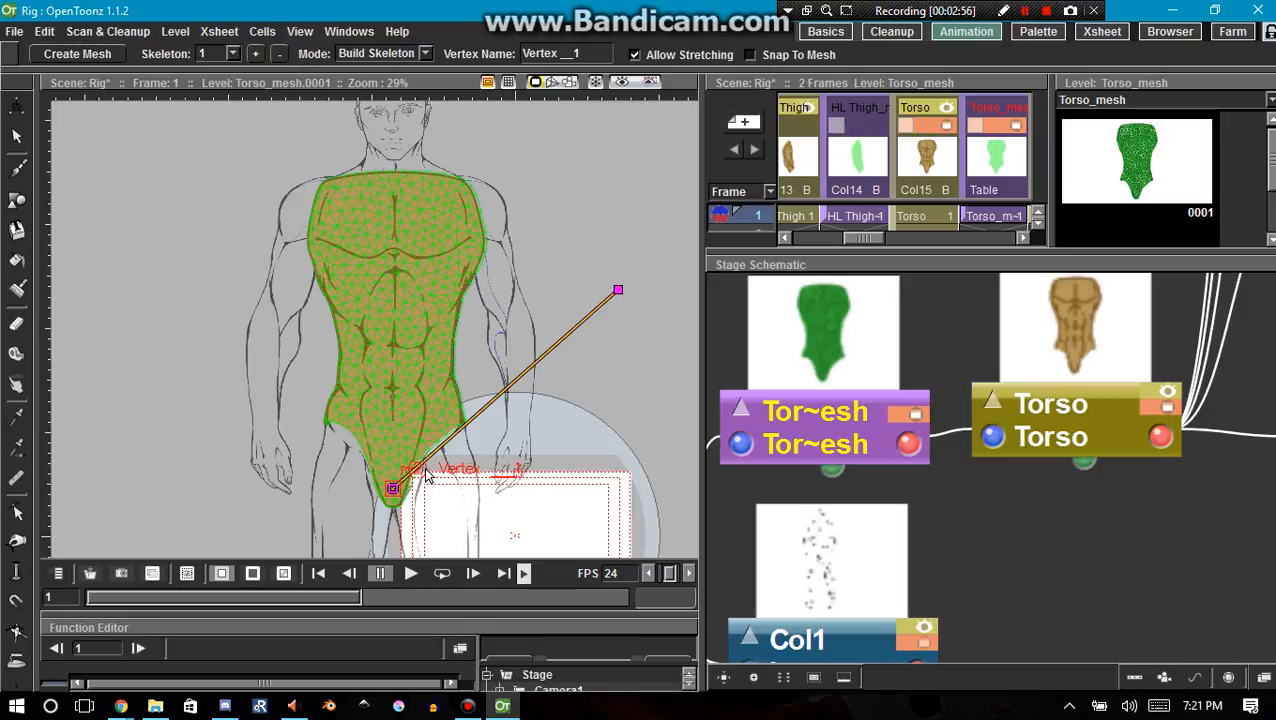
{"action": "left_click", "coordinate": [340, 414]}
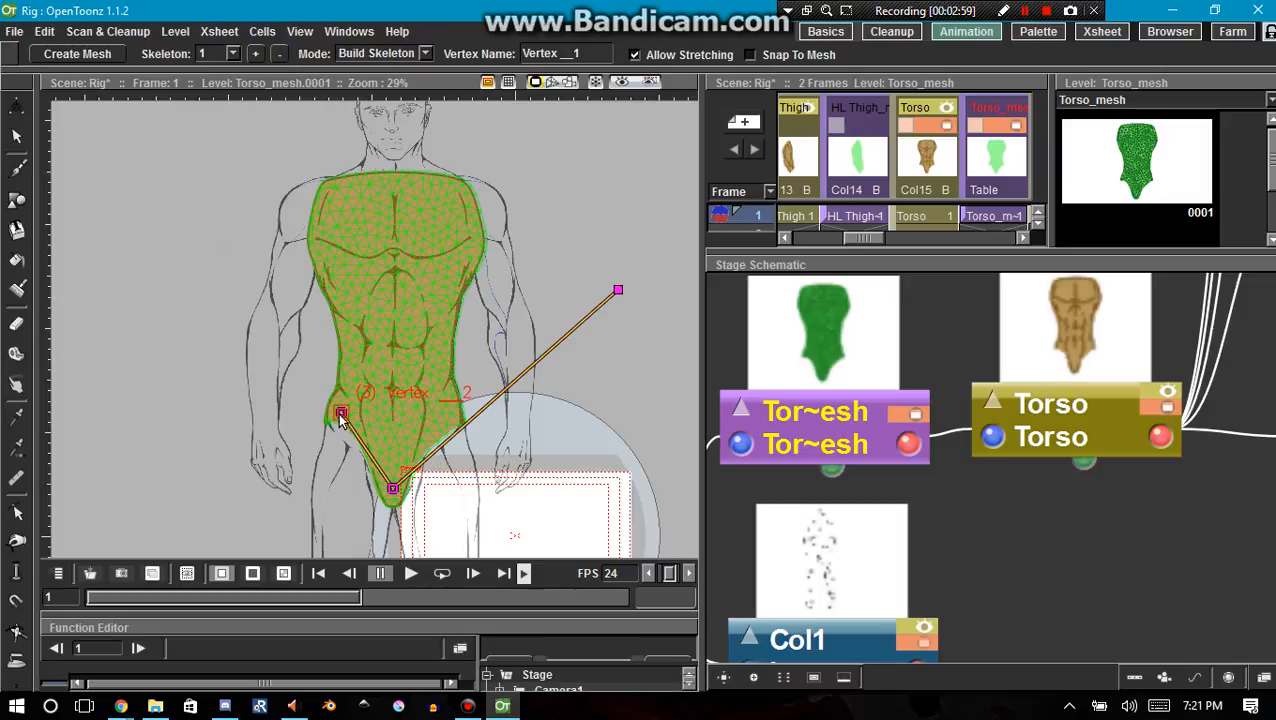
{"action": "left_click", "coordinate": [452, 418]}
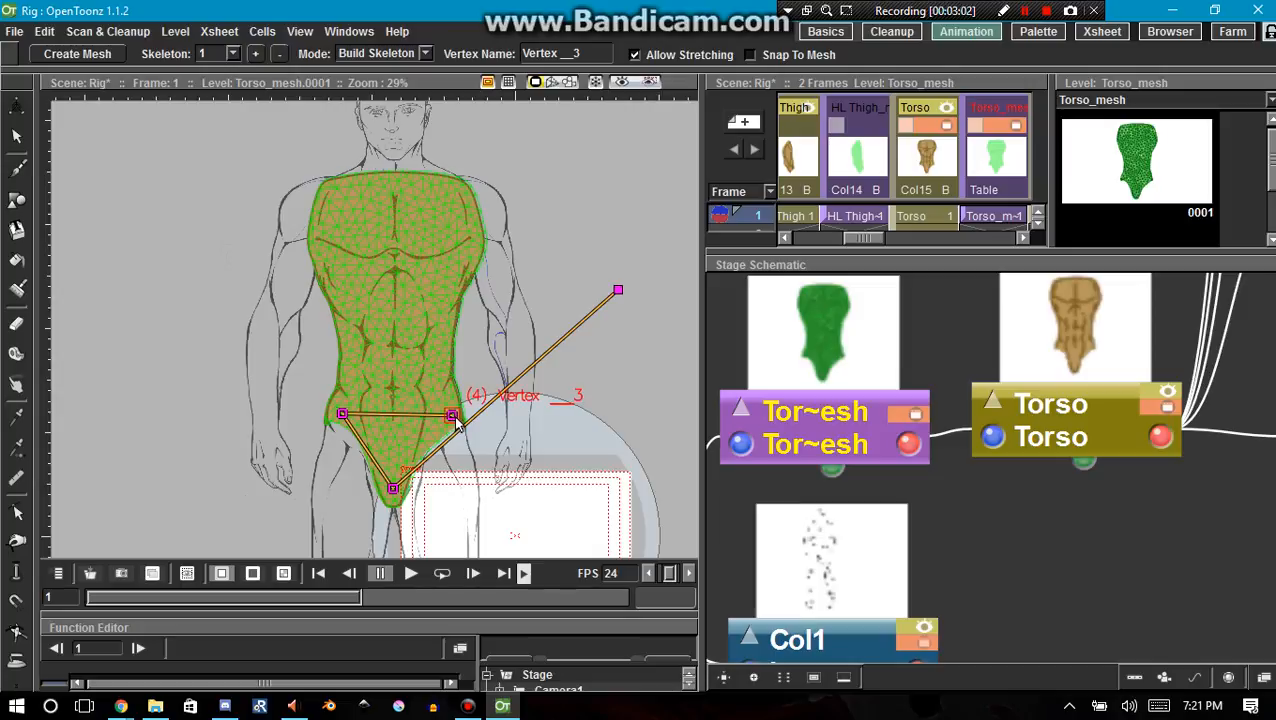
Step: Move the first hip vertex slightly outward, and rebuild the opposite hip vertex as a branch of the crotch vertex
{"action": "left_click", "coordinate": [342, 413]}
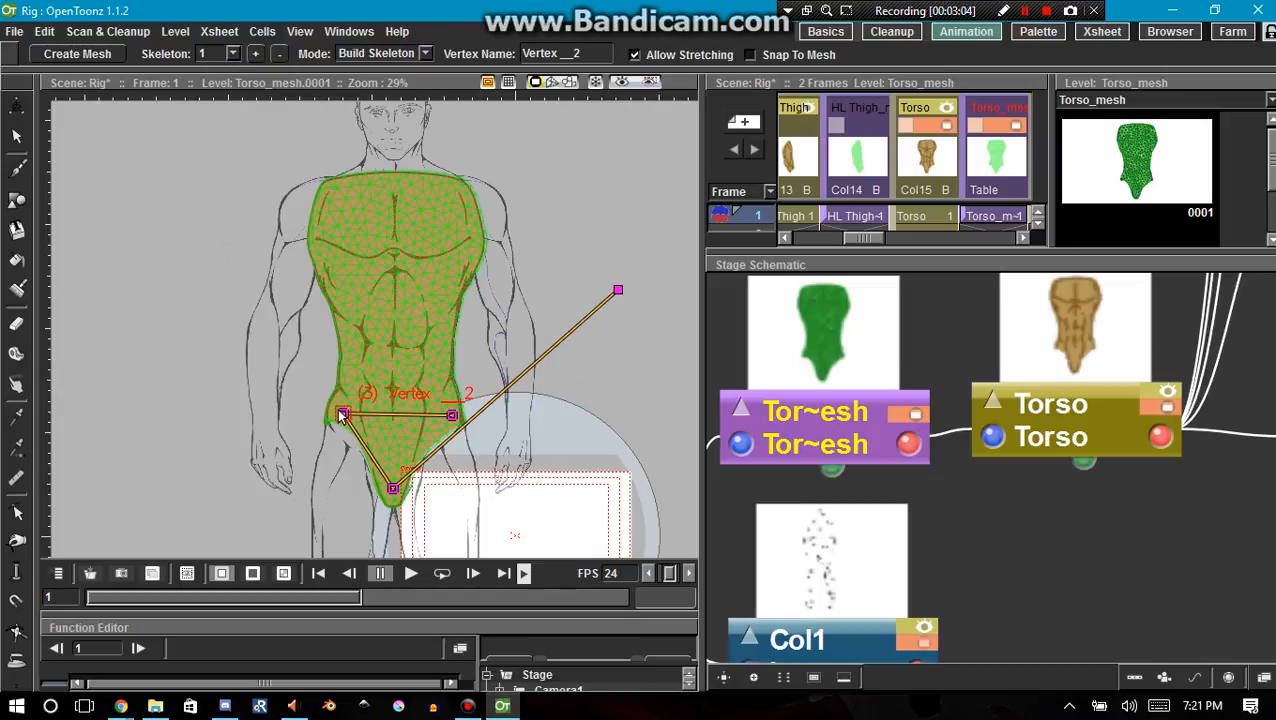
{"action": "left_click", "coordinate": [453, 416]}
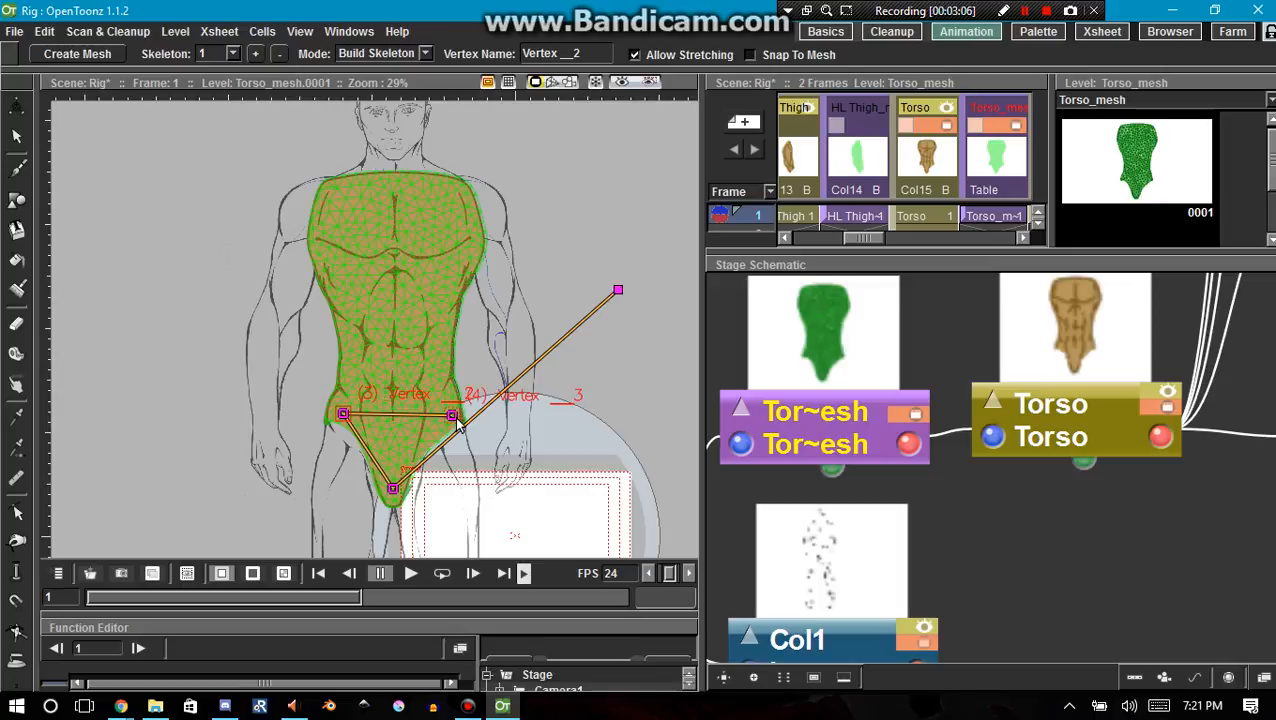
{"action": "mouse_move", "coordinate": [342, 413]}
{"action": "left_mouse_down"}
{"action": "mouse_move", "coordinate": [348, 402]}
{"action": "mouse_move", "coordinate": [343, 424]}
{"action": "mouse_move", "coordinate": [339, 412]}
{"action": "left_mouse_up"}
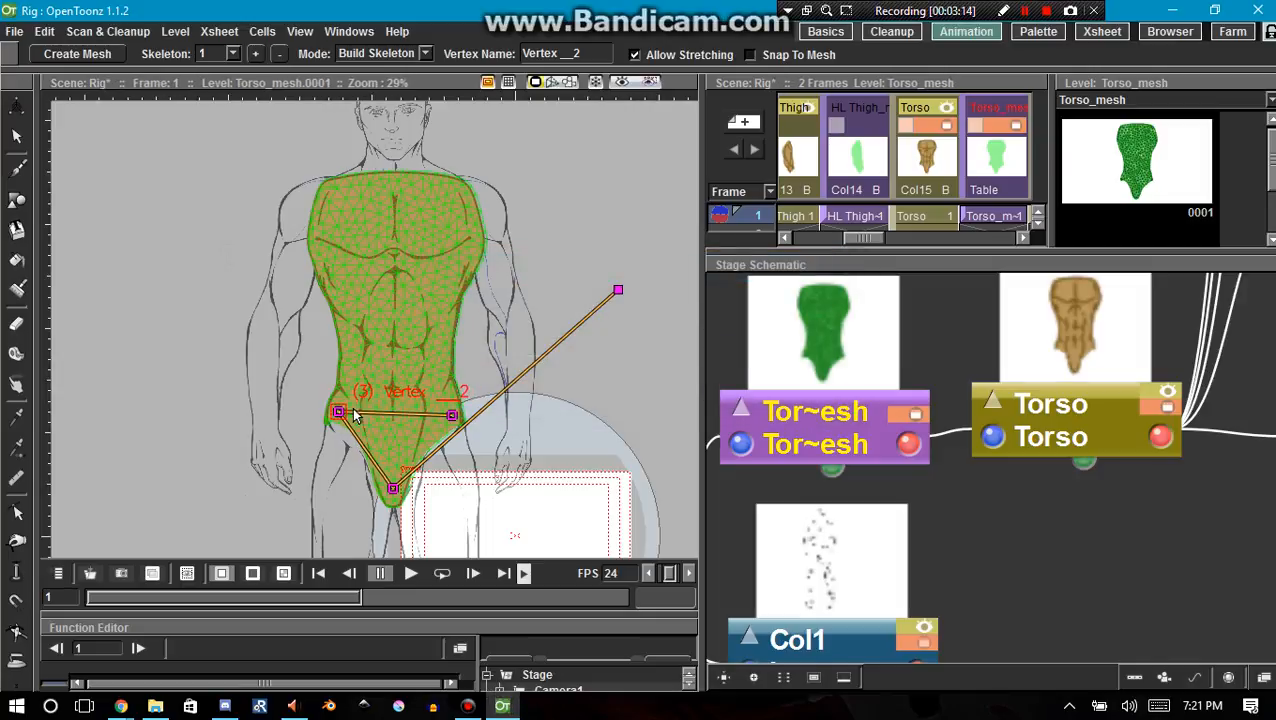
{"action": "left_click", "coordinate": [451, 414]}
{"action": "left_click_drag", "start_coordinate": [451, 413], "coordinate": [457, 415]}
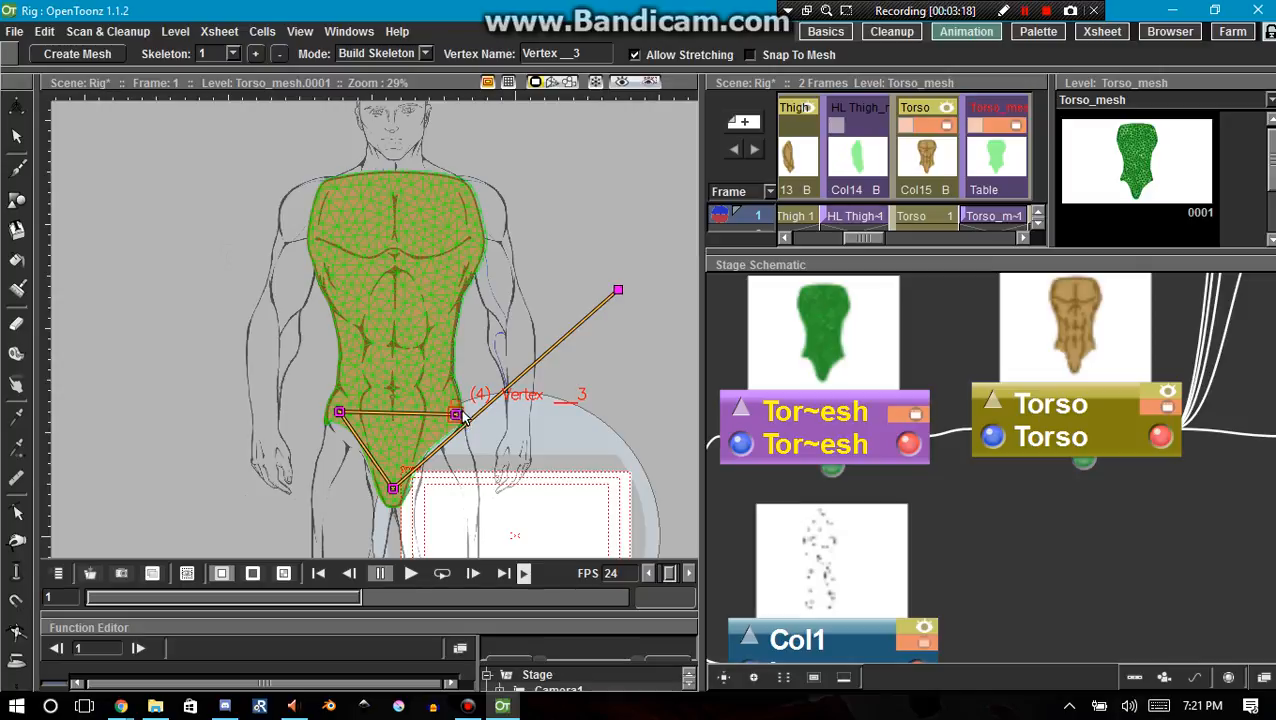
{"action": "key", "text": "Delete"}
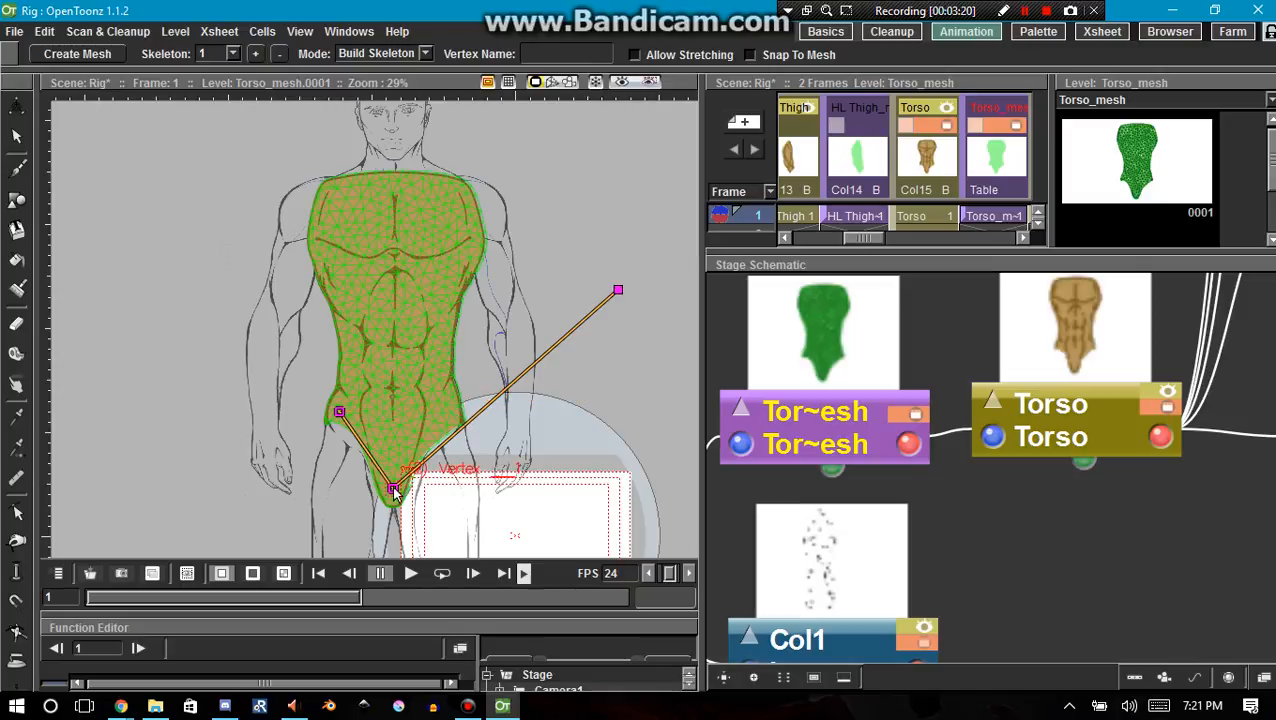
{"action": "key", "text": "ctrl+z"}
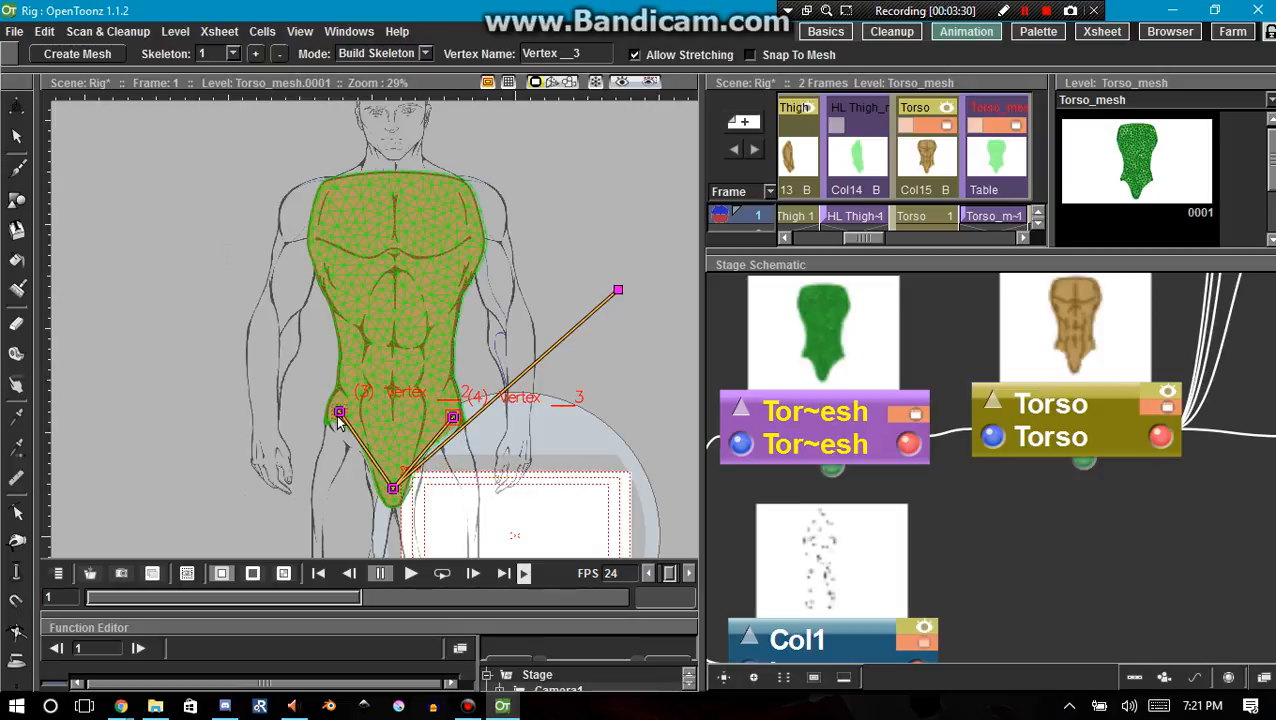
Step: Branch a waist vertex on the centre line from the outside root, and add a child vertex on each side of the waist
{"action": "left_click", "coordinate": [618, 290]}
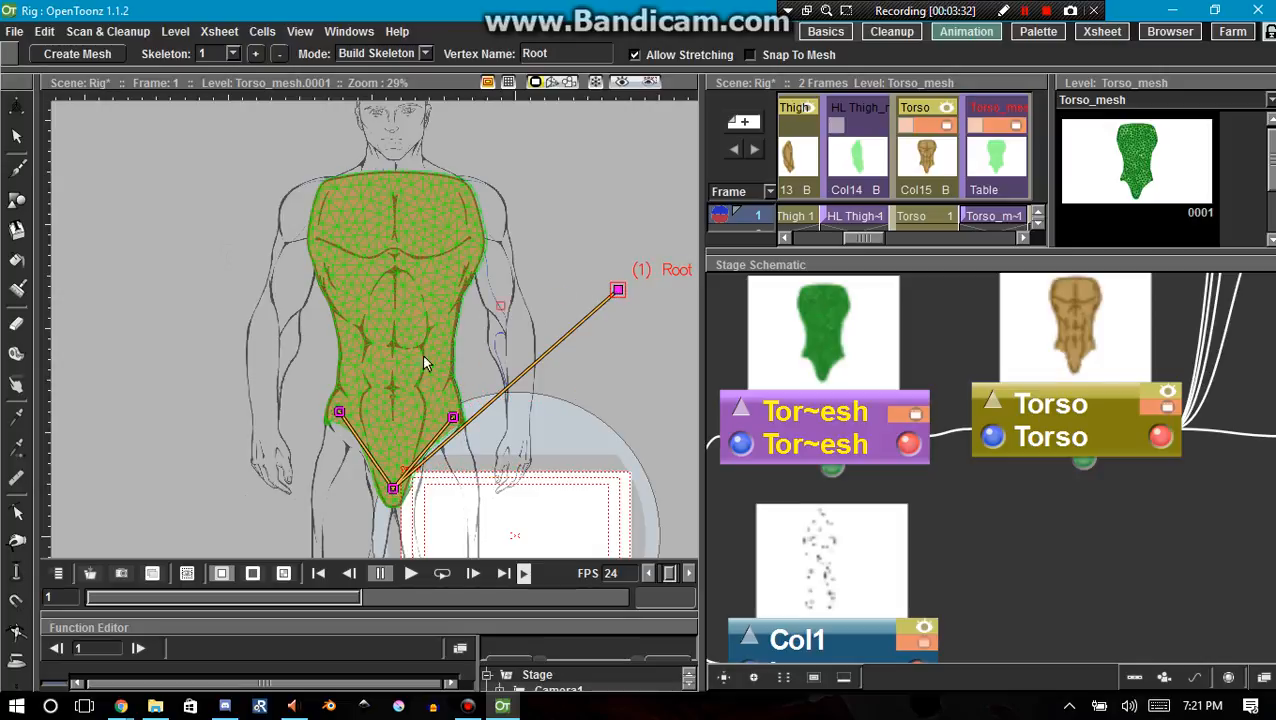
{"action": "left_click", "coordinate": [391, 349]}
{"action": "left_click", "coordinate": [443, 363]}
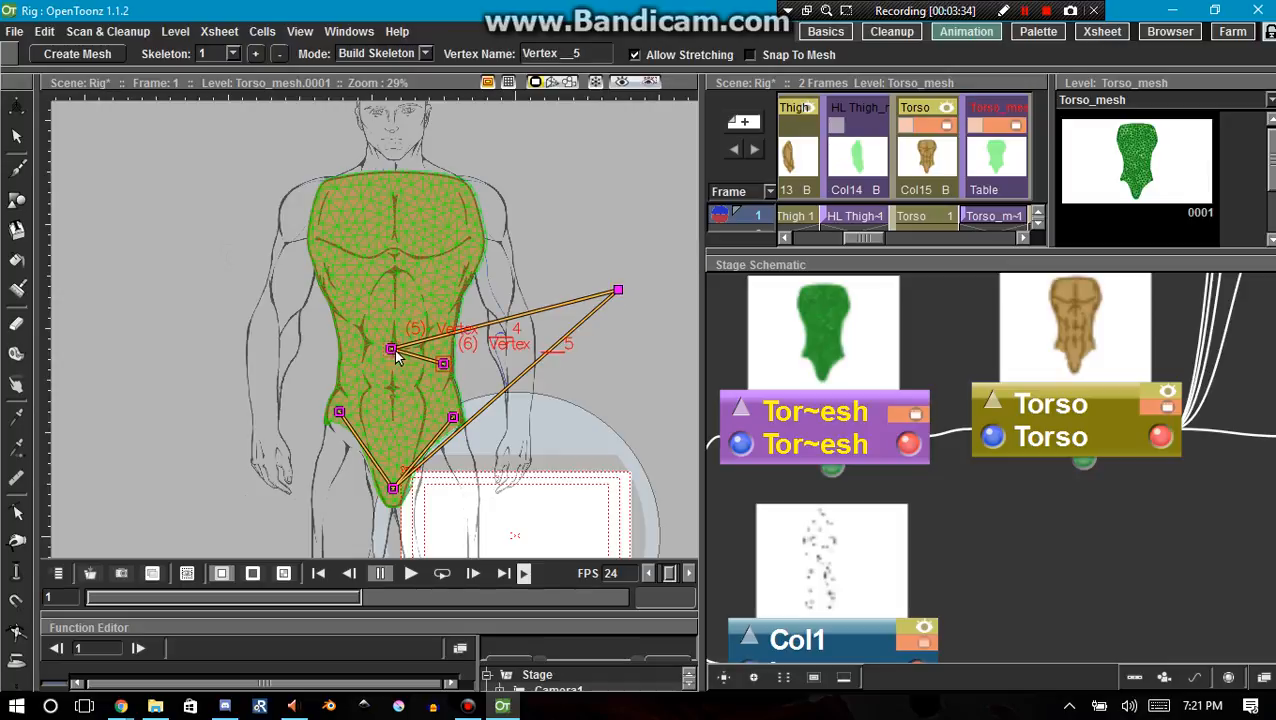
{"action": "left_click", "coordinate": [391, 349]}
{"action": "left_click", "coordinate": [353, 363]}
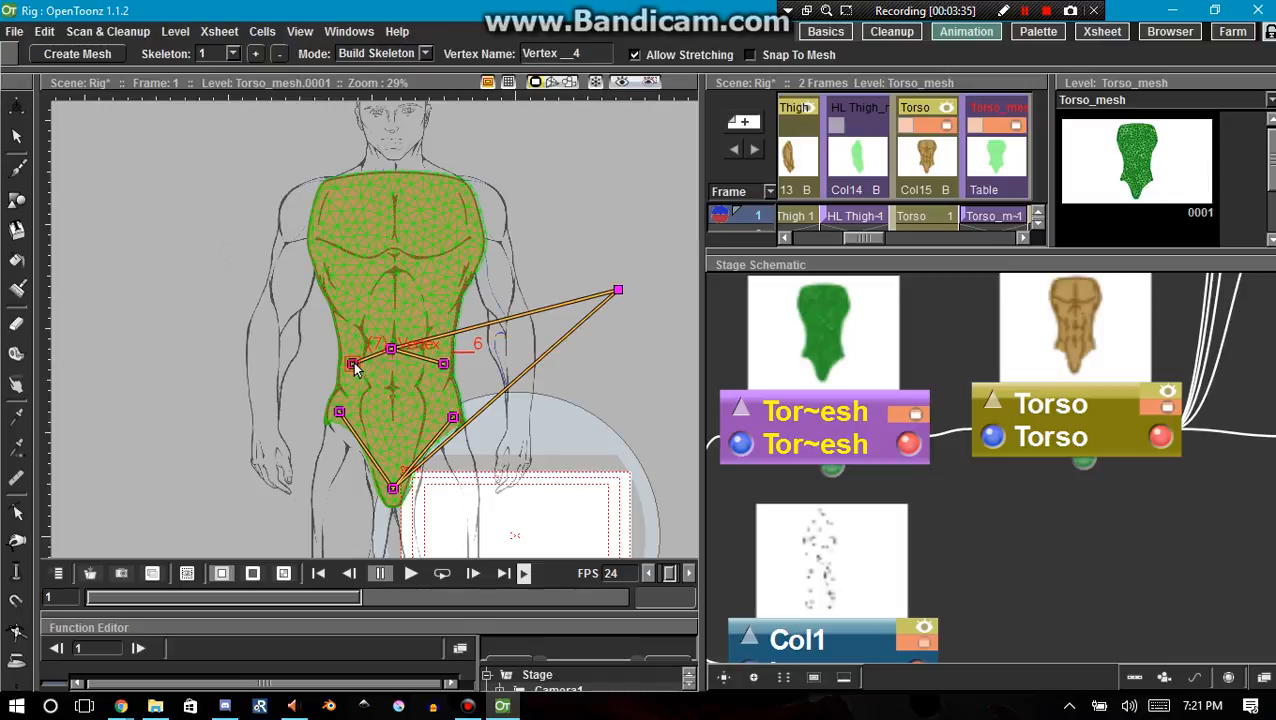
Step: Branch a mid-chest vertex from the outside root, and add a child vertex at each side of the chest
{"action": "left_click", "coordinate": [615, 288]}
{"action": "left_click", "coordinate": [396, 249]}
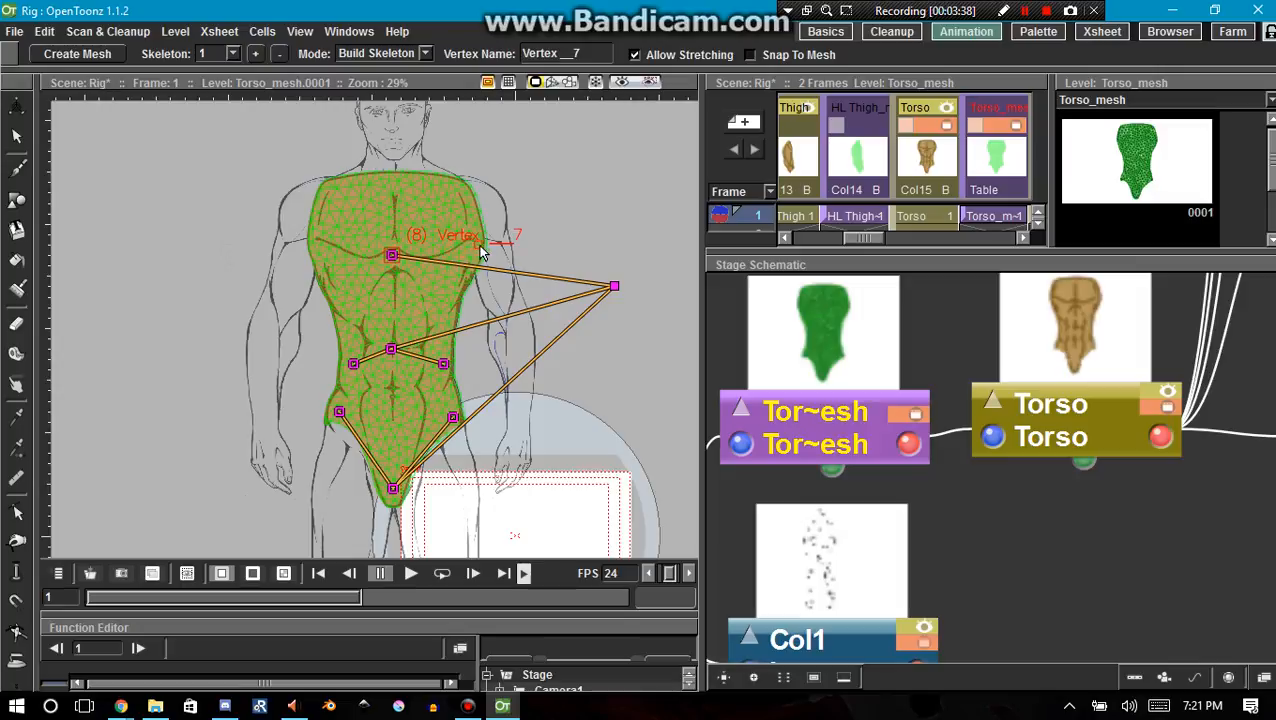
{"action": "left_click", "coordinate": [477, 245]}
{"action": "left_click", "coordinate": [389, 258]}
{"action": "left_click", "coordinate": [322, 245]}
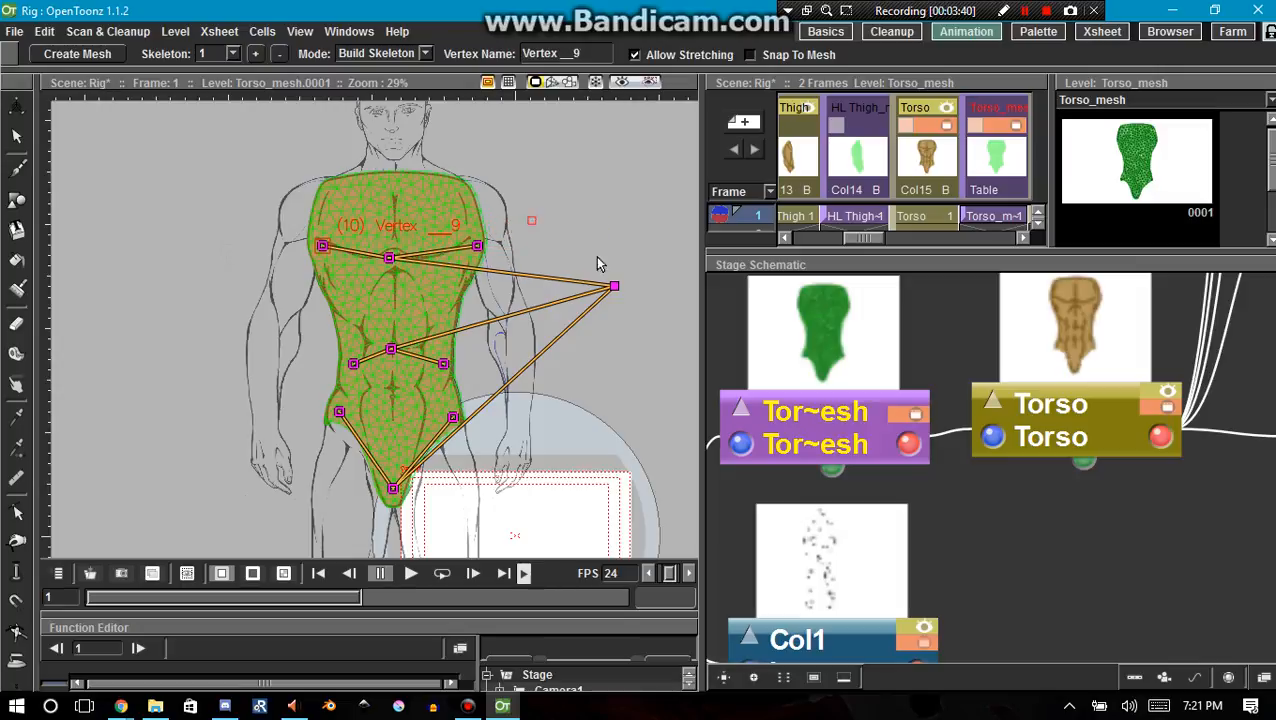
Step: Branch a vertex at the base of the neck from the outside root, and add a child vertex at each shoulder
{"action": "left_click_drag", "start_coordinate": [614, 287], "coordinate": [613, 278]}
{"action": "left_click", "coordinate": [391, 178]}
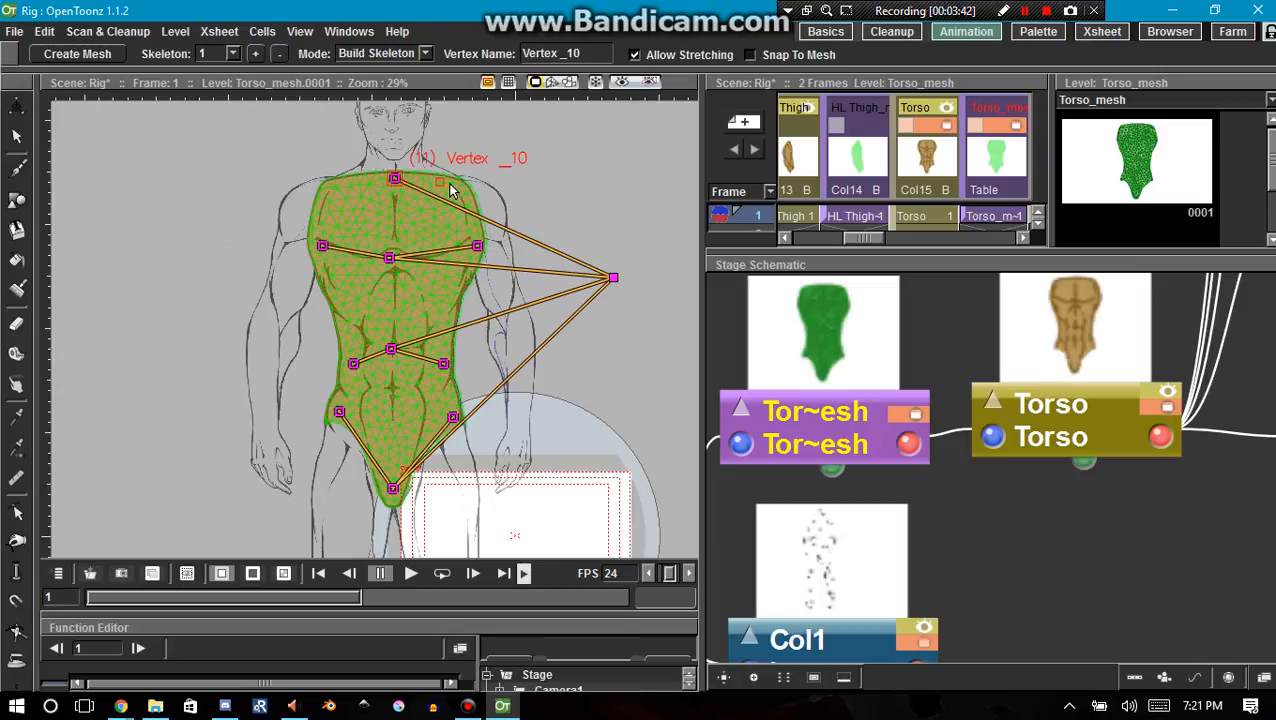
{"action": "left_click", "coordinate": [461, 186]}
{"action": "left_click", "coordinate": [390, 178]}
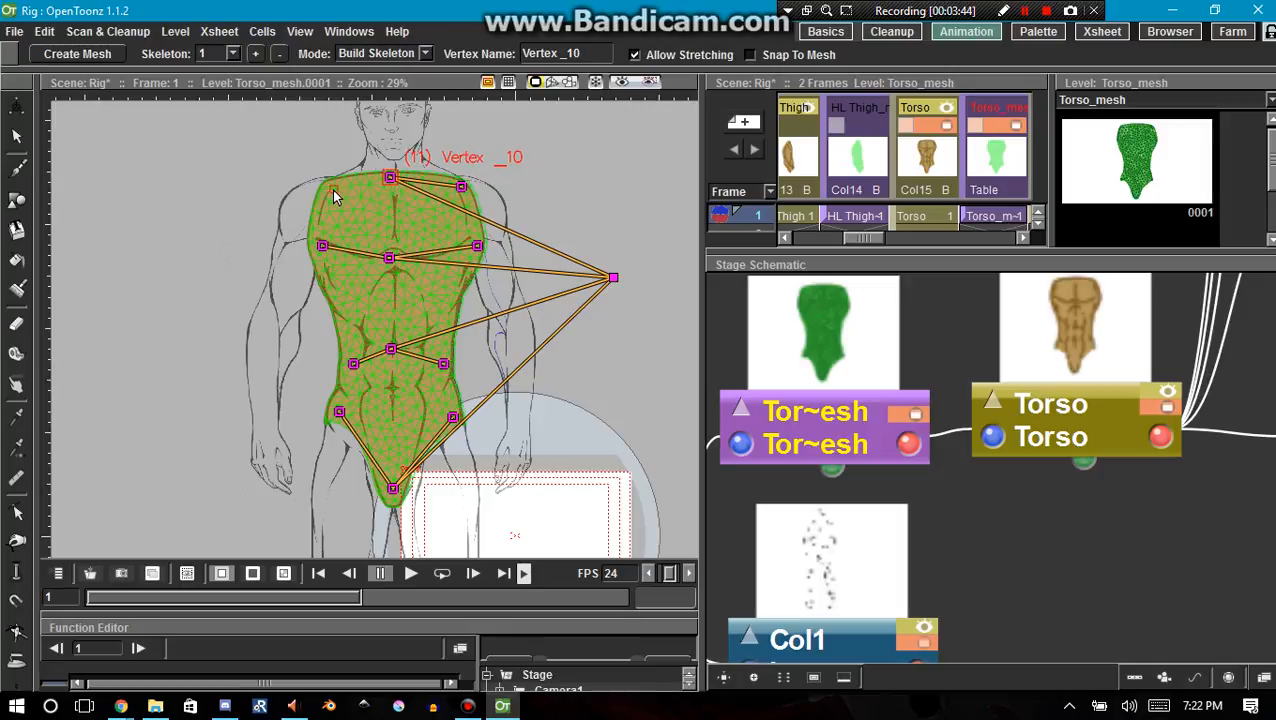
{"action": "left_click", "coordinate": [335, 189]}
{"action": "left_click_drag", "start_coordinate": [335, 191], "coordinate": [331, 185]}
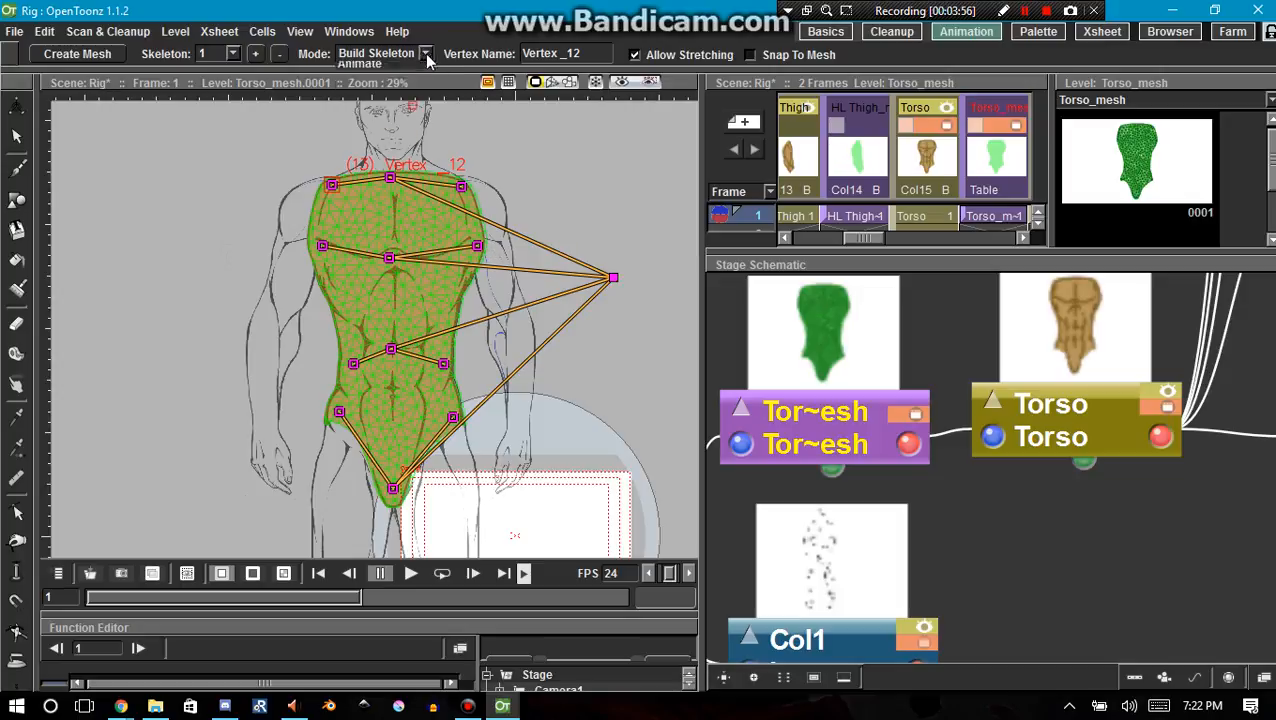
Step: Switch the Plastic tool to Animate mode with Keep Distance off, and hide the torso mesh's wireframe
{"action": "left_click", "coordinate": [422, 53]}
{"action": "left_click", "coordinate": [410, 120]}
{"action": "mouse_move", "coordinate": [391, 258]}
{"action": "left_mouse_down"}
{"action": "mouse_move", "coordinate": [390, 275]}
{"action": "mouse_move", "coordinate": [392, 250]}
{"action": "left_mouse_up"}
{"action": "left_click", "coordinate": [912, 416]}
{"action": "left_click_drag", "start_coordinate": [393, 180], "coordinate": [477, 208]}
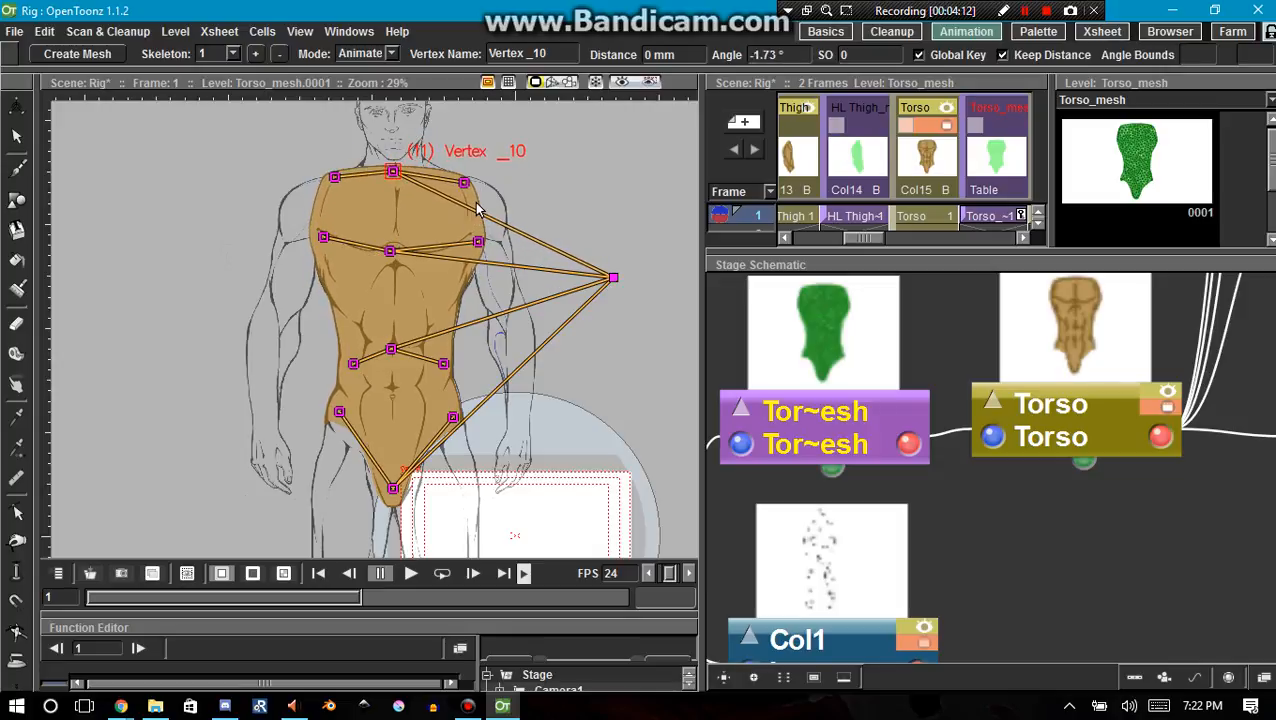
{"action": "left_click", "coordinate": [1004, 56]}
Step: Pose the torso freely by shifting its neck-base, chest, waist, hip and crotch vertices
{"action": "mouse_move", "coordinate": [397, 177]}
{"action": "left_mouse_down"}
{"action": "mouse_move", "coordinate": [447, 194]}
{"action": "mouse_move", "coordinate": [402, 245]}
{"action": "mouse_move", "coordinate": [408, 181]}
{"action": "left_mouse_up"}
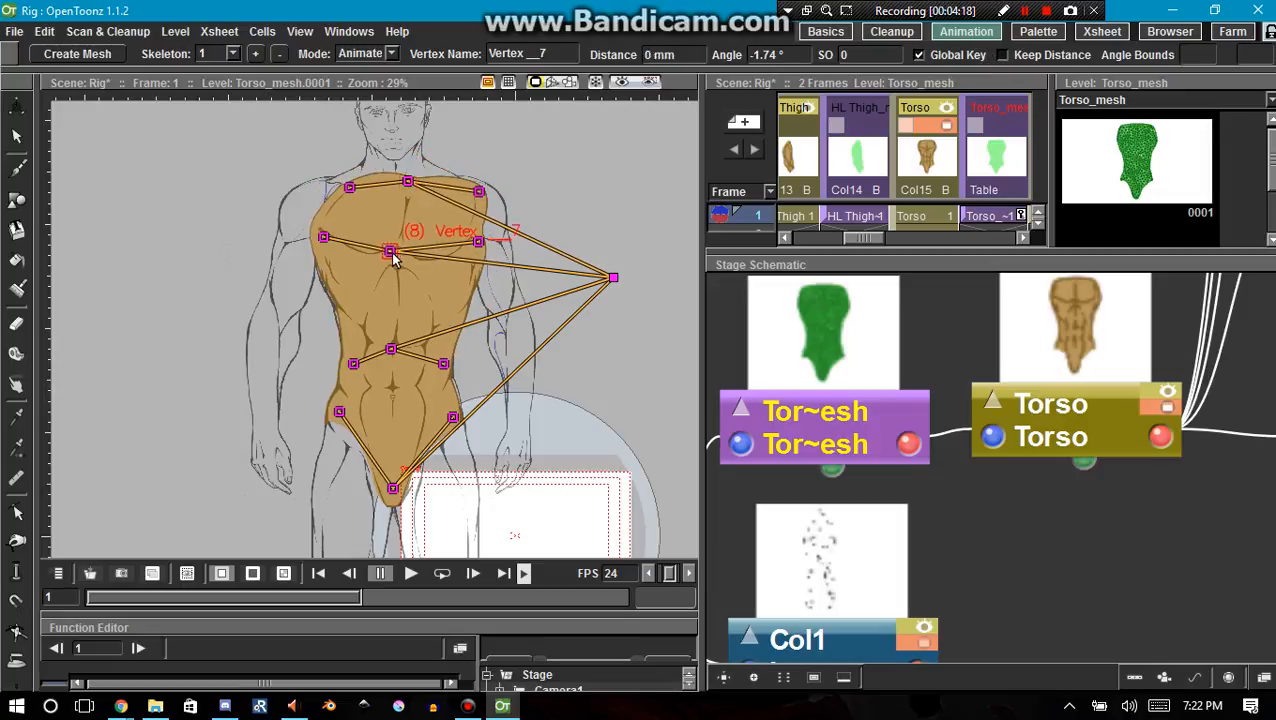
{"action": "left_click_drag", "start_coordinate": [393, 257], "coordinate": [409, 265]}
{"action": "left_click_drag", "start_coordinate": [396, 354], "coordinate": [391, 337]}
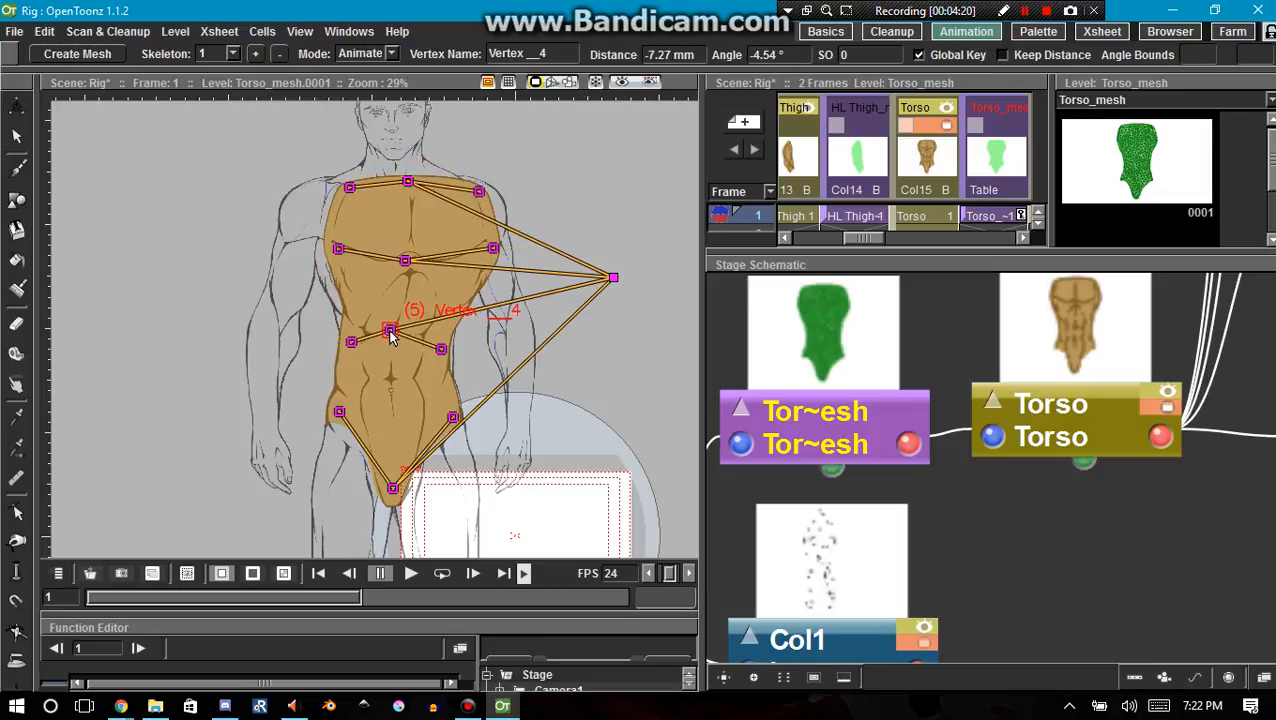
{"action": "left_click_drag", "start_coordinate": [339, 411], "coordinate": [319, 401]}
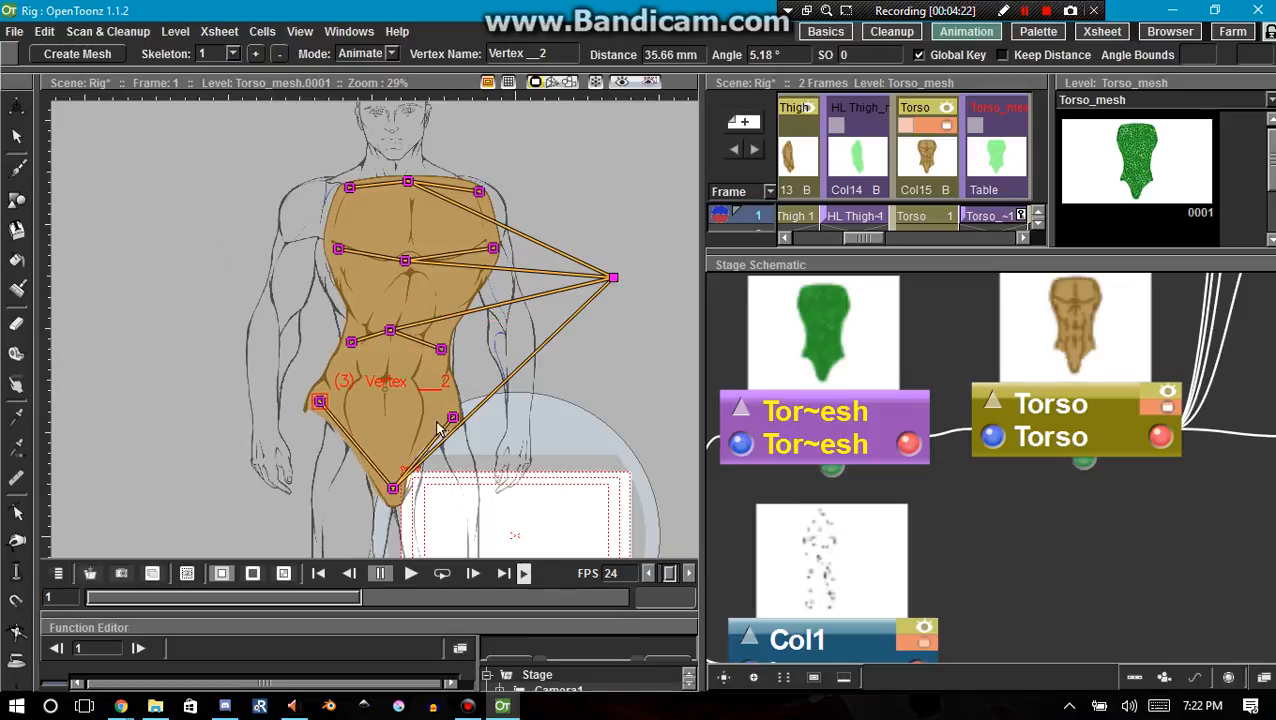
{"action": "left_click", "coordinate": [453, 416]}
{"action": "left_click_drag", "start_coordinate": [468, 437], "coordinate": [470, 450]}
{"action": "left_click_drag", "start_coordinate": [393, 489], "coordinate": [448, 455]}
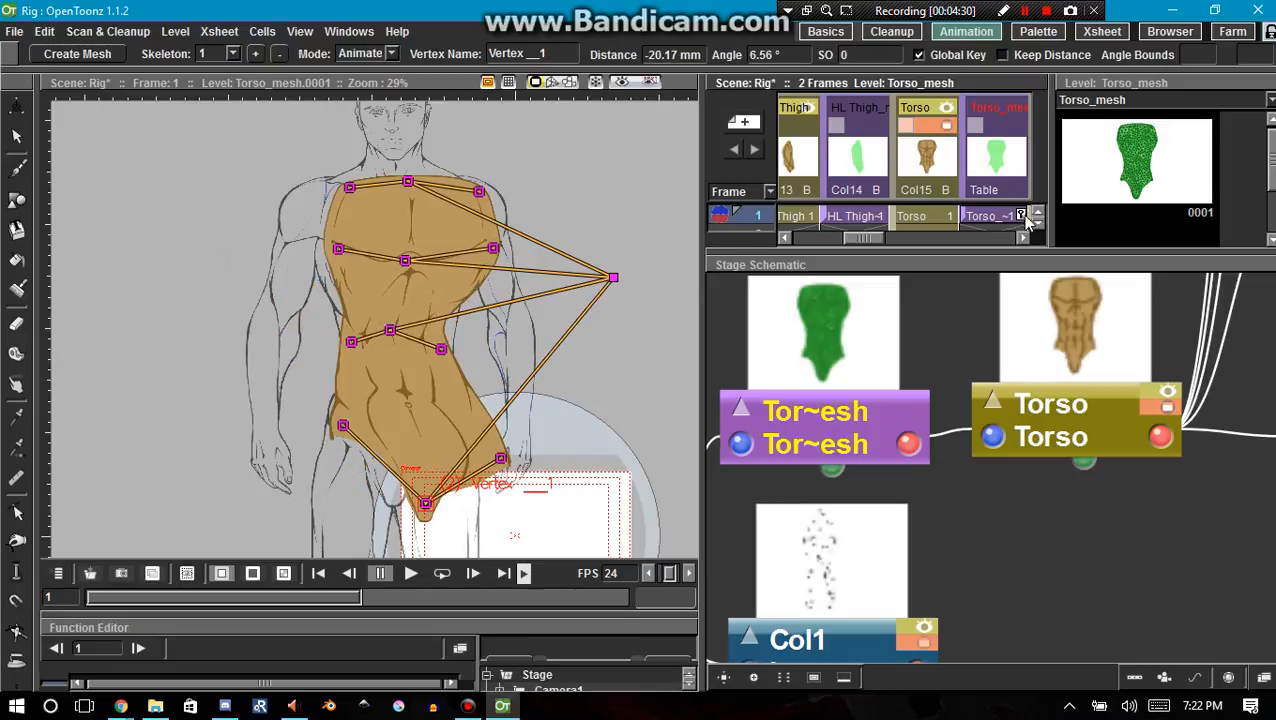
Step: Clear the torso's pose at frame 1 and switch the Plastic tool to Paint Rigid mode
{"action": "key", "text": "ctrl+z"}
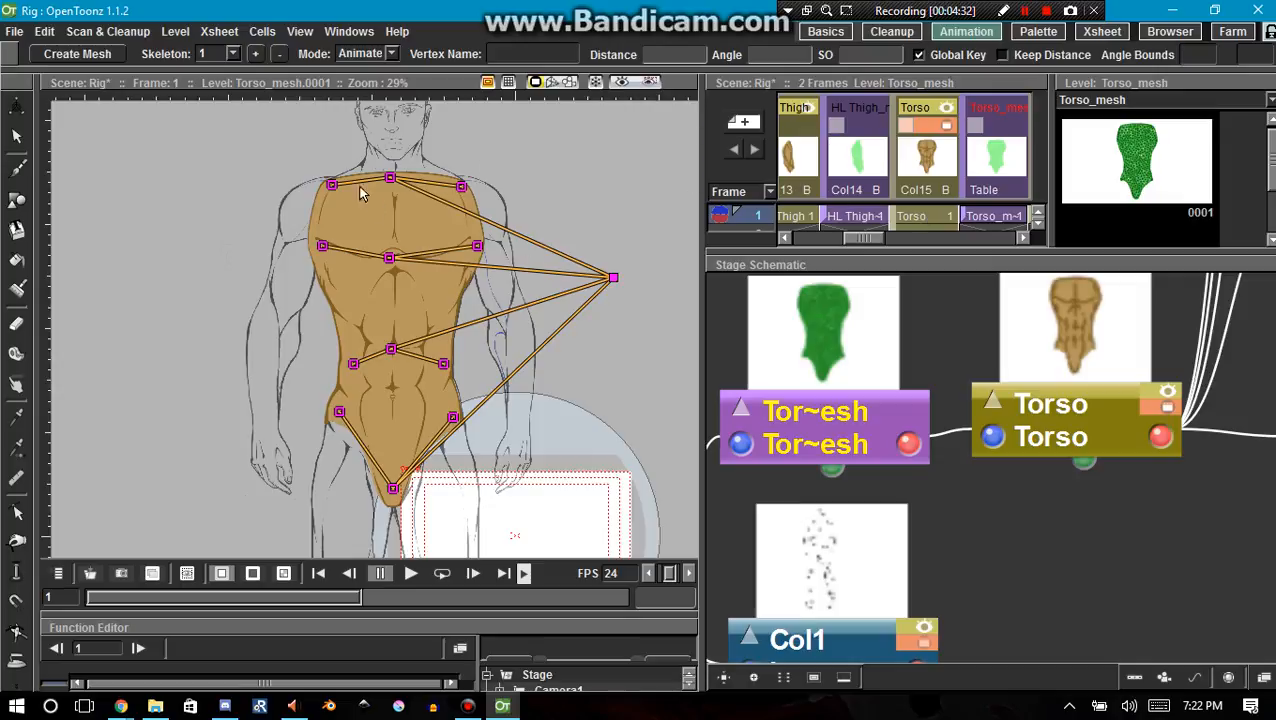
{"action": "left_click", "coordinate": [390, 54]}
{"action": "left_click", "coordinate": [279, 64]}
{"action": "left_click", "coordinate": [392, 54]}
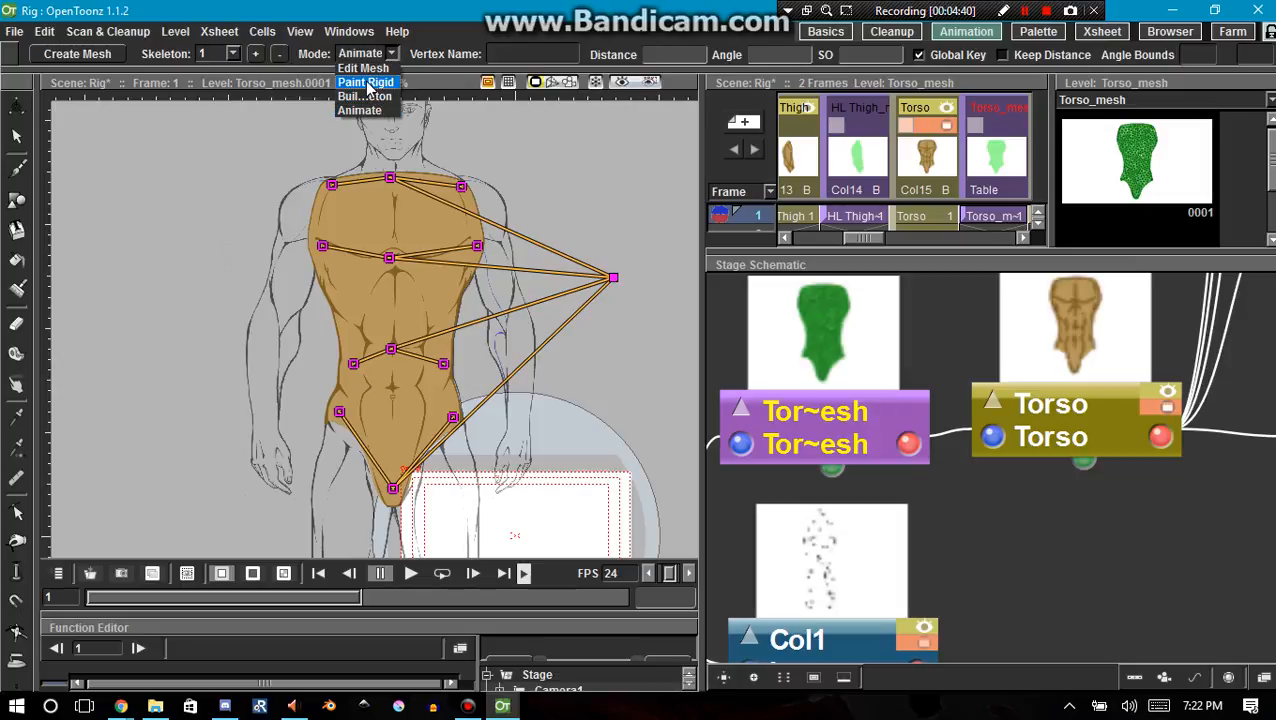
{"action": "left_click", "coordinate": [366, 83]}
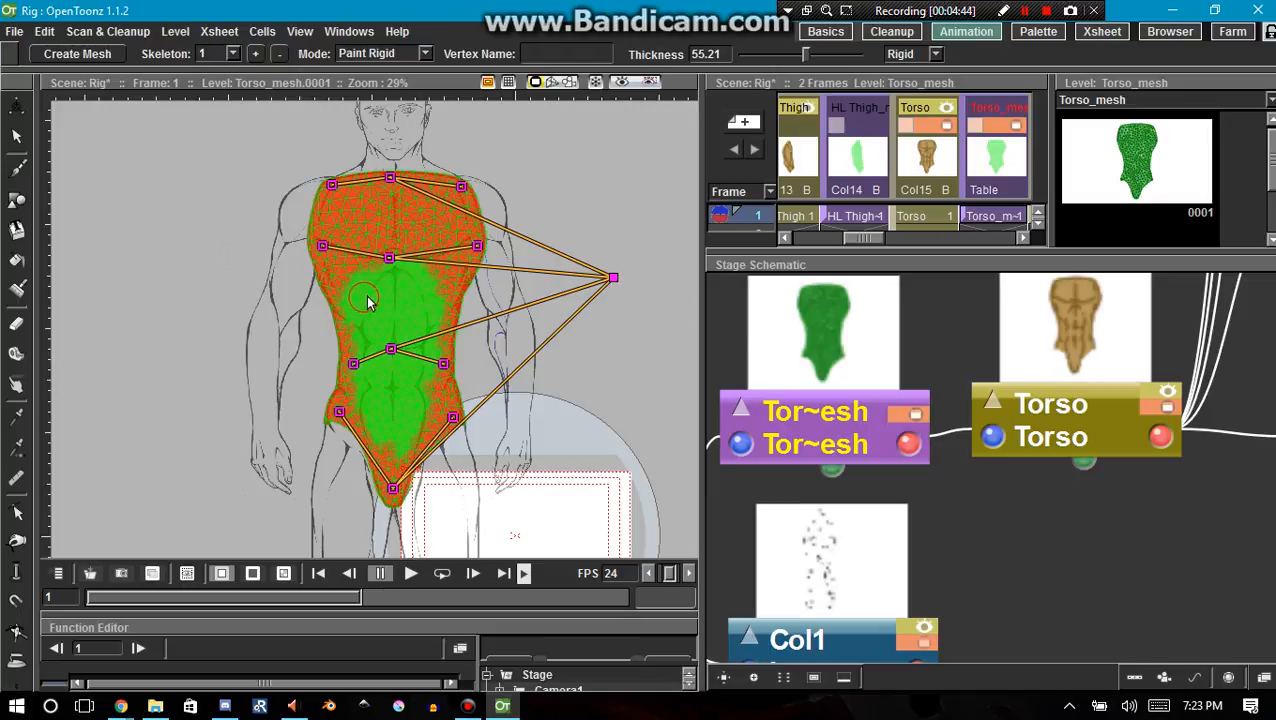
Step: Paint the green abdomen area of the torso mesh rigid with the 55.21-thickness brush
{"action": "mouse_move", "coordinate": [373, 293]}
{"action": "left_mouse_down"}
{"action": "mouse_move", "coordinate": [399, 265]}
{"action": "mouse_move", "coordinate": [395, 297]}
{"action": "mouse_move", "coordinate": [342, 293]}
{"action": "mouse_move", "coordinate": [365, 330]}
{"action": "mouse_move", "coordinate": [371, 268]}
{"action": "mouse_move", "coordinate": [399, 329]}
{"action": "mouse_move", "coordinate": [398, 255]}
{"action": "mouse_move", "coordinate": [433, 338]}
{"action": "mouse_move", "coordinate": [420, 274]}
{"action": "mouse_move", "coordinate": [453, 345]}
{"action": "mouse_move", "coordinate": [430, 277]}
{"action": "mouse_move", "coordinate": [434, 355]}
{"action": "mouse_move", "coordinate": [413, 387]}
{"action": "mouse_move", "coordinate": [363, 391]}
{"action": "left_mouse_up"}
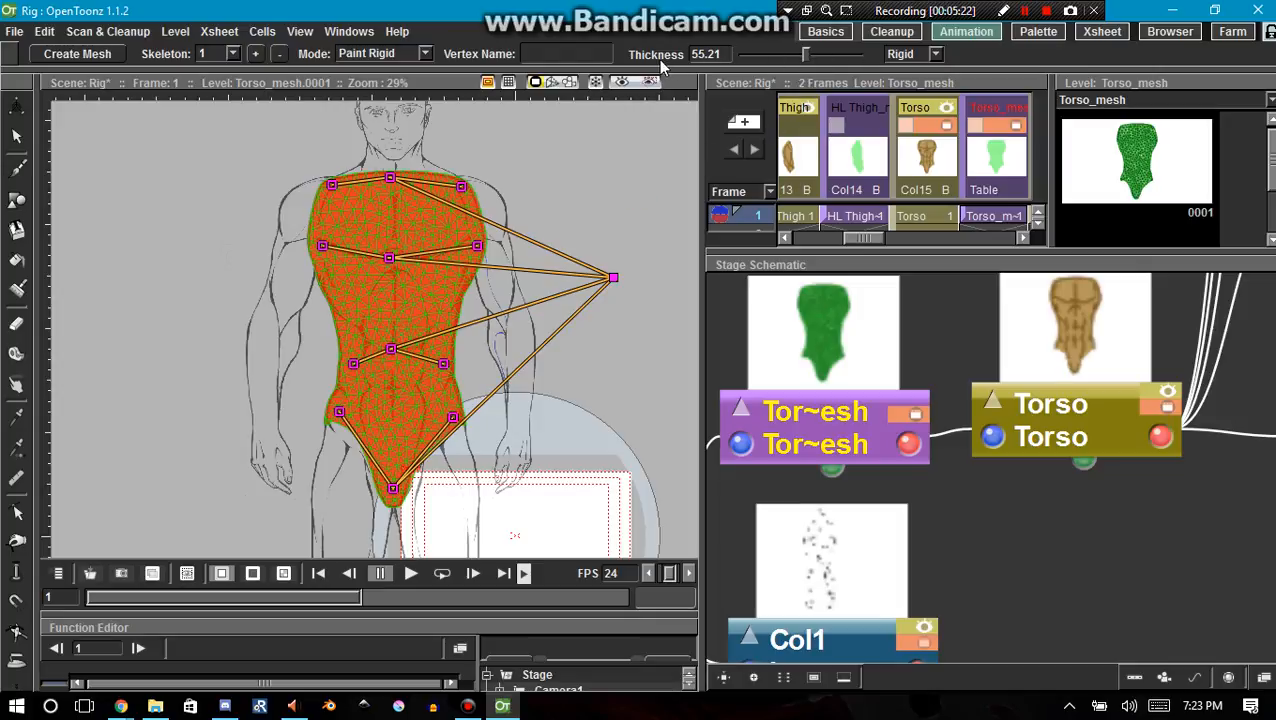
Step: Paint the torso's abdomen and waist as Flex with a brush thickness of 100
{"action": "left_click_drag", "start_coordinate": [786, 72], "coordinate": [740, 64]}
{"action": "left_click_drag", "start_coordinate": [835, 66], "coordinate": [862, 62]}
{"action": "left_click", "coordinate": [935, 54]}
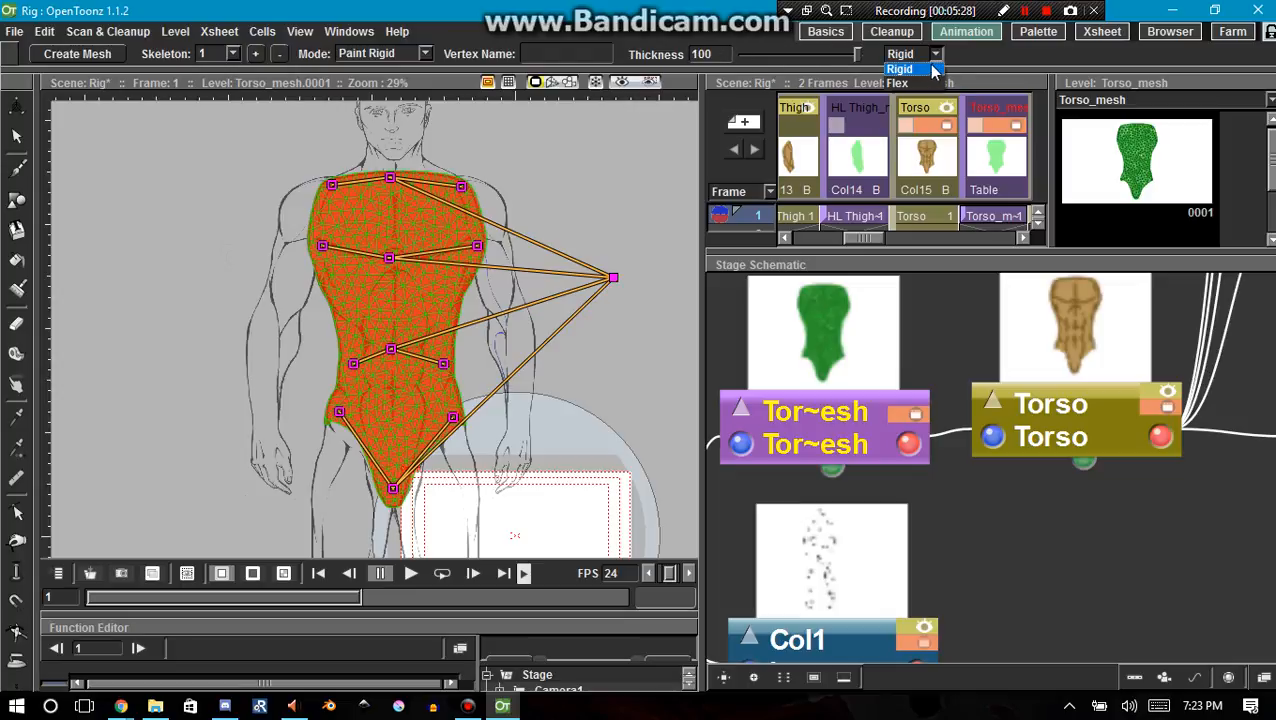
{"action": "left_click", "coordinate": [897, 83]}
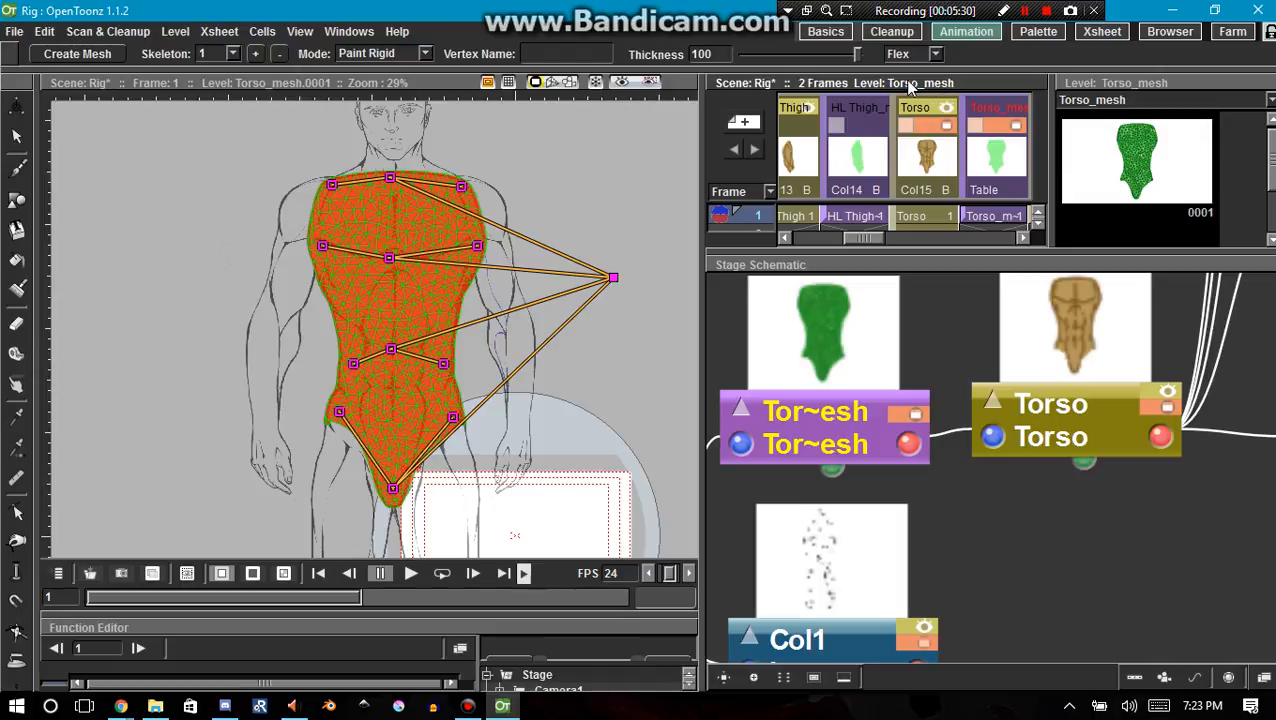
{"action": "left_click", "coordinate": [402, 310]}
{"action": "mouse_move", "coordinate": [404, 386]}
{"action": "left_mouse_down"}
{"action": "mouse_move", "coordinate": [384, 324]}
{"action": "mouse_move", "coordinate": [385, 364]}
{"action": "mouse_move", "coordinate": [396, 311]}
{"action": "mouse_move", "coordinate": [403, 377]}
{"action": "mouse_move", "coordinate": [371, 375]}
{"action": "mouse_move", "coordinate": [403, 302]}
{"action": "mouse_move", "coordinate": [428, 375]}
{"action": "mouse_move", "coordinate": [365, 311]}
{"action": "mouse_move", "coordinate": [412, 354]}
{"action": "mouse_move", "coordinate": [389, 394]}
{"action": "mouse_move", "coordinate": [398, 434]}
{"action": "mouse_move", "coordinate": [390, 231]}
{"action": "mouse_move", "coordinate": [406, 116]}
{"action": "mouse_move", "coordinate": [453, 208]}
{"action": "mouse_move", "coordinate": [407, 388]}
{"action": "mouse_move", "coordinate": [401, 270]}
{"action": "mouse_move", "coordinate": [416, 308]}
{"action": "left_mouse_up"}
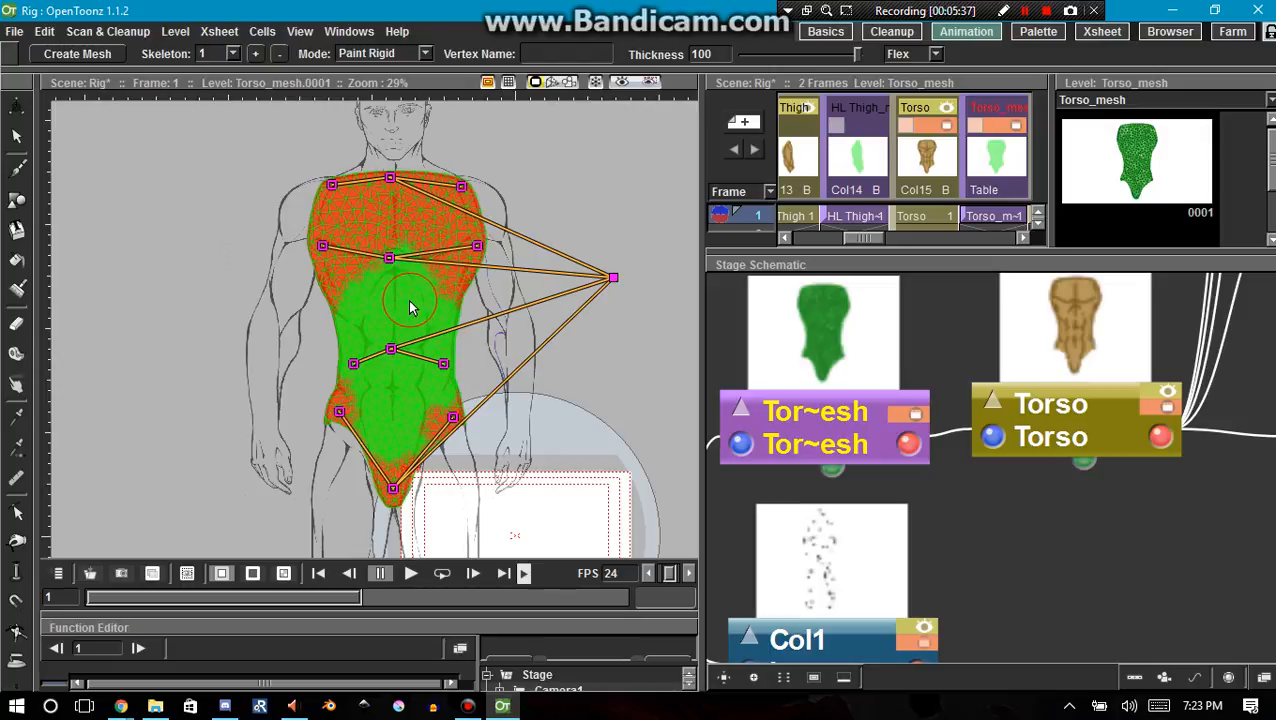
Step: Paint both sides of the torso mesh's midsection as Rigid with a brush thickness of 55.21
{"action": "left_click", "coordinate": [936, 55]}
{"action": "left_click", "coordinate": [915, 67]}
{"action": "left_click_drag", "start_coordinate": [853, 57], "coordinate": [806, 60]}
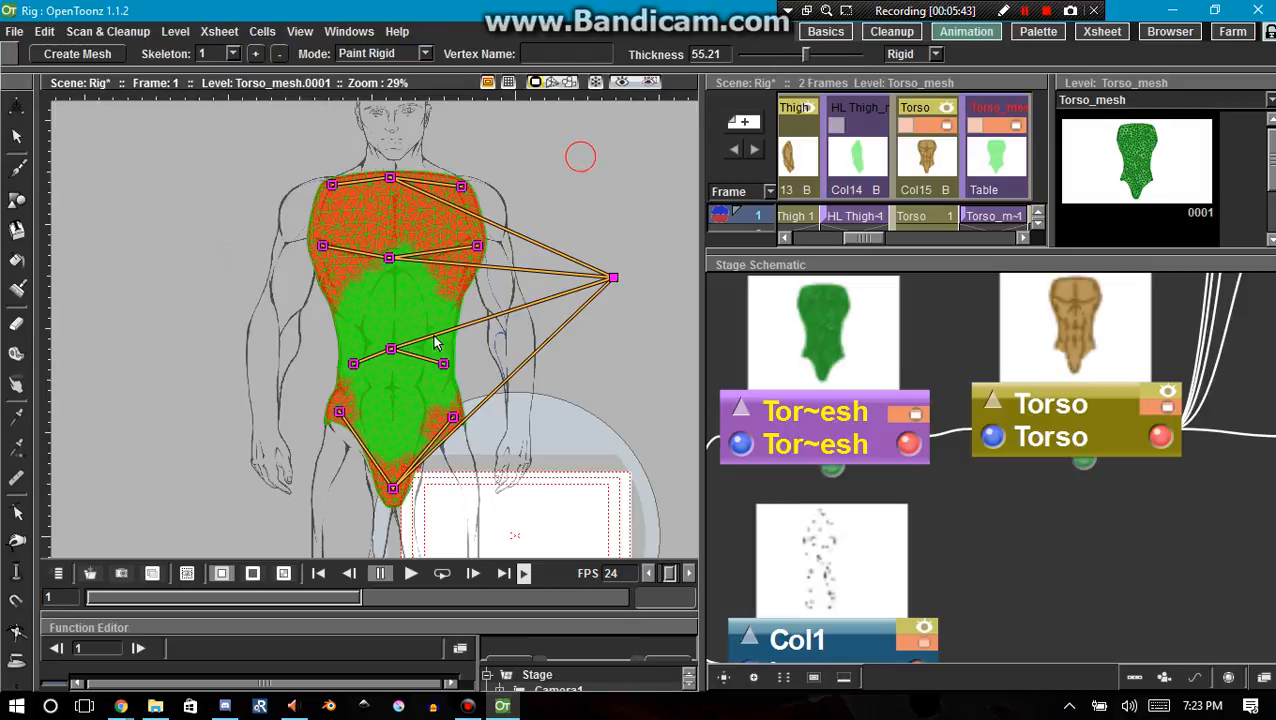
{"action": "mouse_move", "coordinate": [330, 300]}
{"action": "left_mouse_down"}
{"action": "mouse_move", "coordinate": [331, 414]}
{"action": "mouse_move", "coordinate": [358, 403]}
{"action": "mouse_move", "coordinate": [344, 440]}
{"action": "mouse_move", "coordinate": [338, 423]}
{"action": "mouse_move", "coordinate": [385, 478]}
{"action": "mouse_move", "coordinate": [444, 436]}
{"action": "mouse_move", "coordinate": [408, 493]}
{"action": "mouse_move", "coordinate": [466, 409]}
{"action": "mouse_move", "coordinate": [464, 298]}
{"action": "mouse_move", "coordinate": [474, 408]}
{"action": "mouse_move", "coordinate": [455, 379]}
{"action": "mouse_move", "coordinate": [451, 311]}
{"action": "left_mouse_up"}
{"action": "mouse_move", "coordinate": [503, 240]}
{"action": "left_mouse_down"}
{"action": "mouse_move", "coordinate": [462, 265]}
{"action": "mouse_move", "coordinate": [399, 253]}
{"action": "mouse_move", "coordinate": [437, 262]}
{"action": "left_mouse_up"}
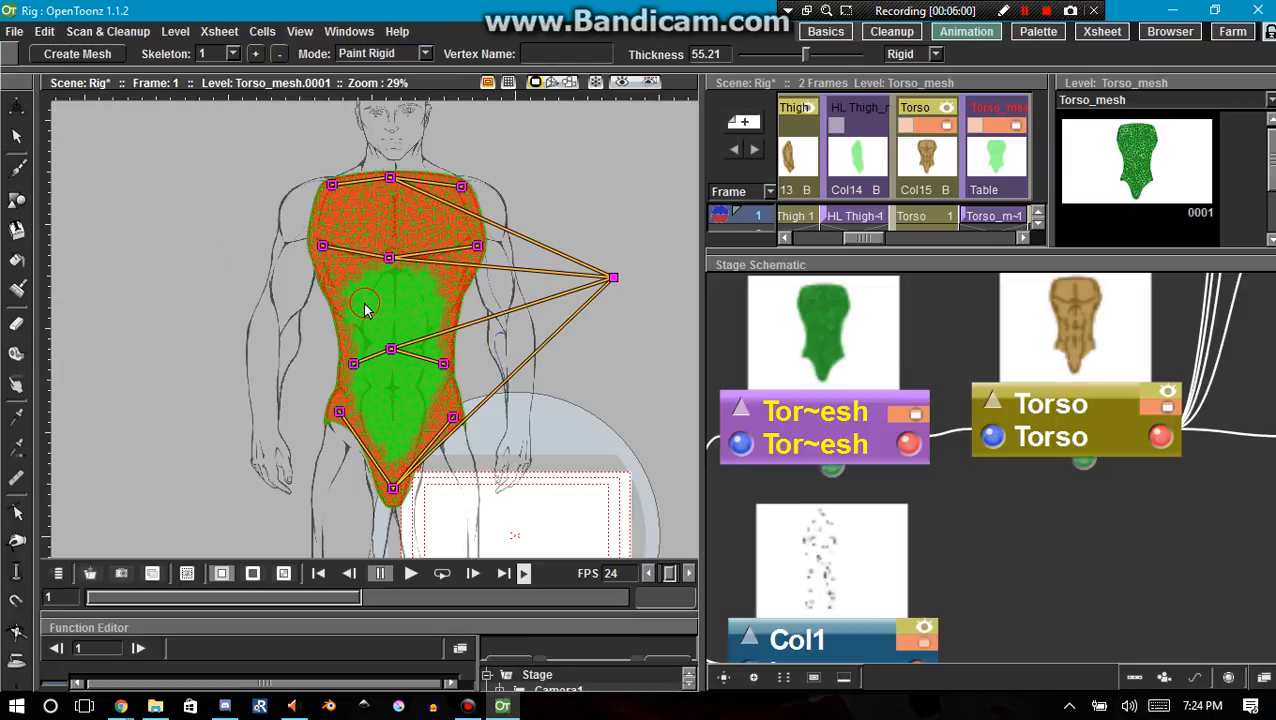
Step: Test the torso's deformation in Animate mode by shifting its crotch, waist and neck-base vertices, and delete the resulting pose key at frame 1
{"action": "left_click", "coordinate": [413, 54]}
{"action": "left_click", "coordinate": [413, 111]}
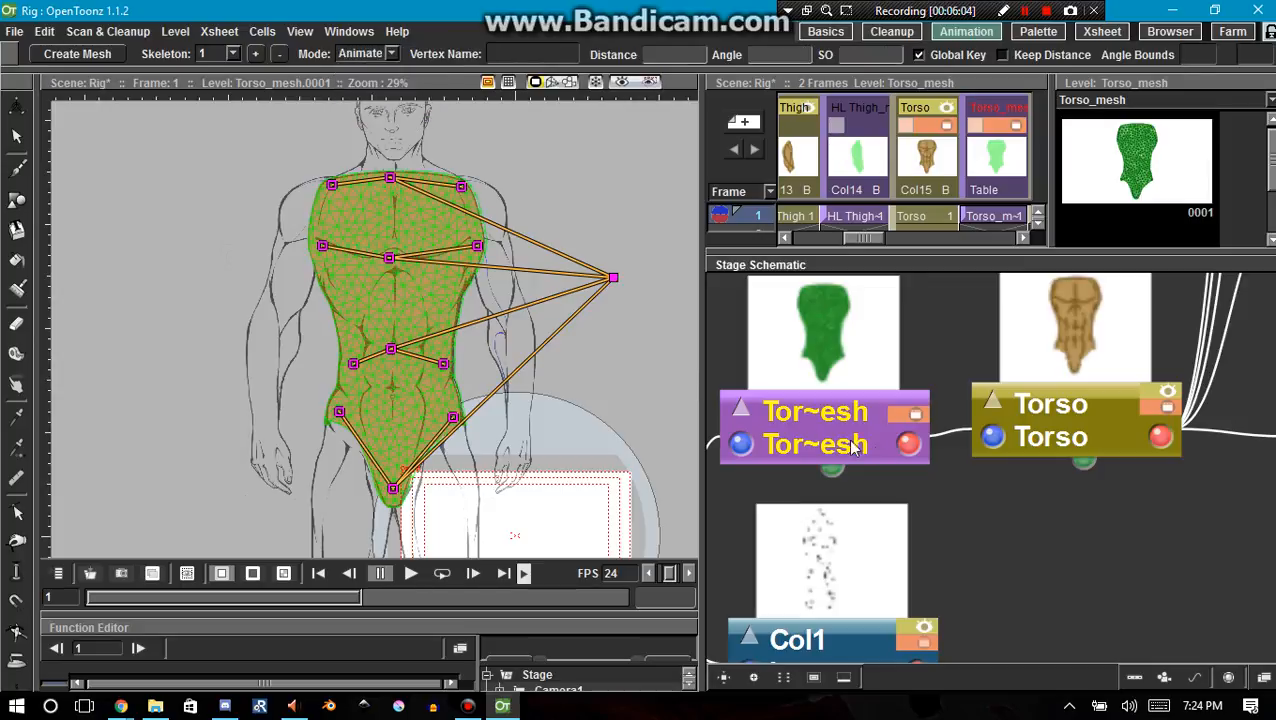
{"action": "left_click_drag", "start_coordinate": [395, 485], "coordinate": [399, 397]}
{"action": "left_click_drag", "start_coordinate": [391, 349], "coordinate": [401, 266]}
{"action": "left_click_drag", "start_coordinate": [391, 179], "coordinate": [392, 183]}
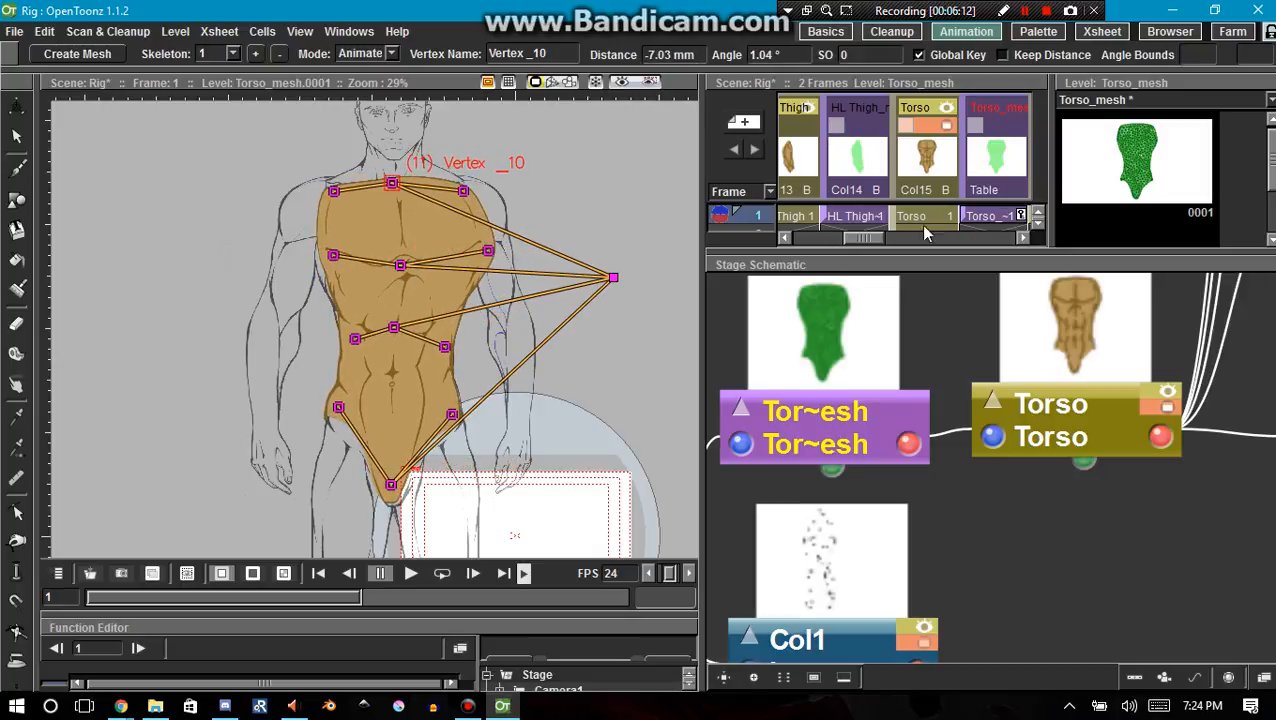
{"action": "left_click", "coordinate": [1020, 216]}
{"action": "key", "text": "Delete"}
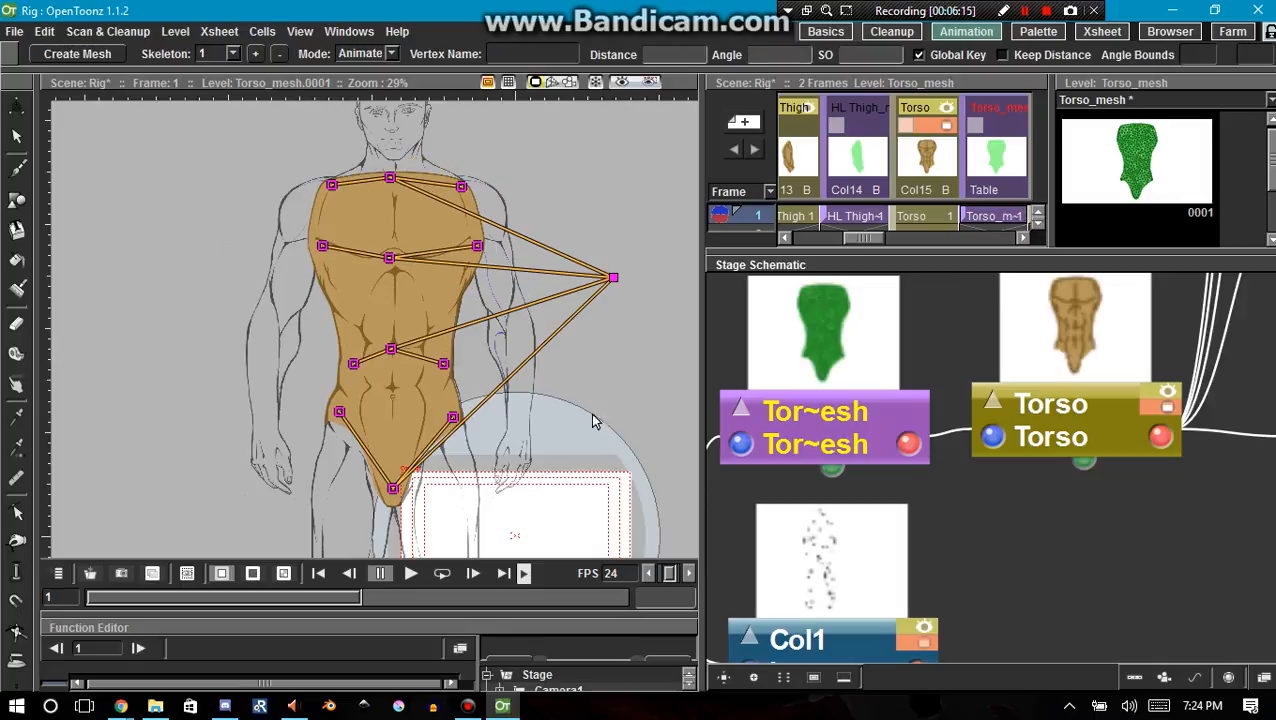
Step: Hide the Torso drawing and its mesh in the viewer
{"action": "scroll", "coordinate": [346, 474], "scroll_direction": "down", "scroll_amount": 4}
{"action": "key", "text": "space"}
{"action": "left_click_drag", "start_coordinate": [335, 468], "coordinate": [341, 383]}
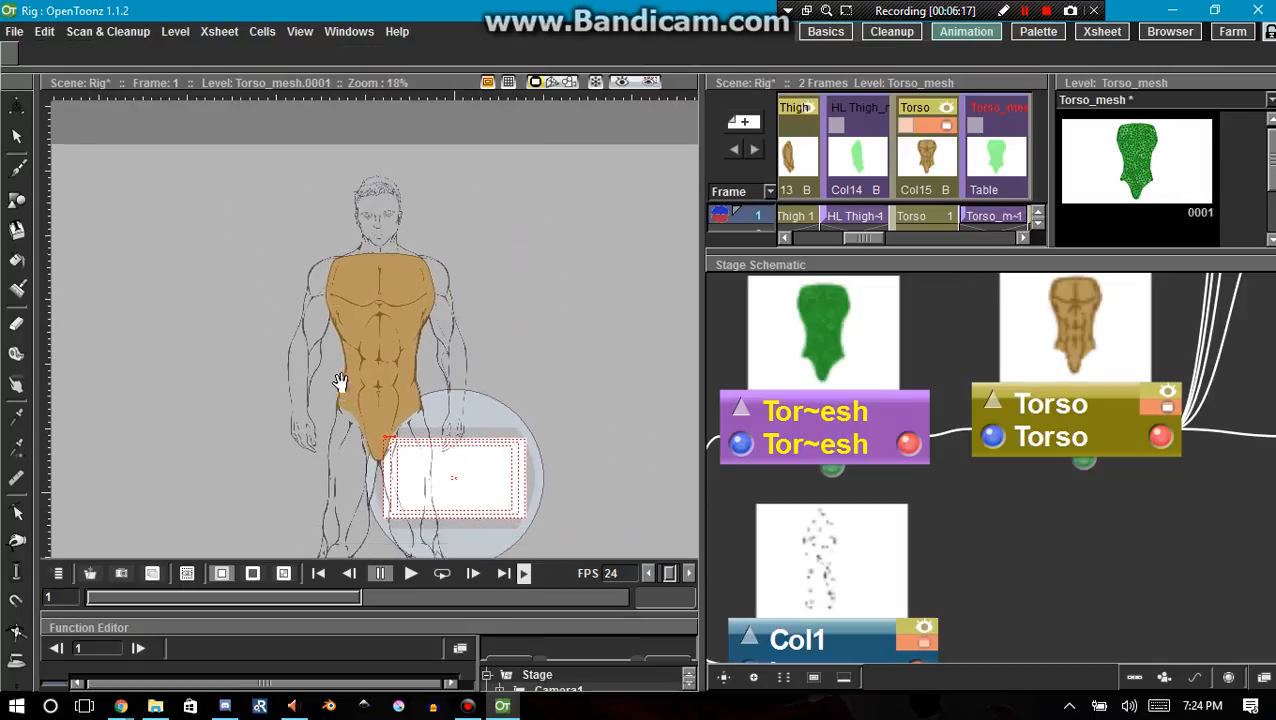
{"action": "left_click", "coordinate": [1162, 408]}
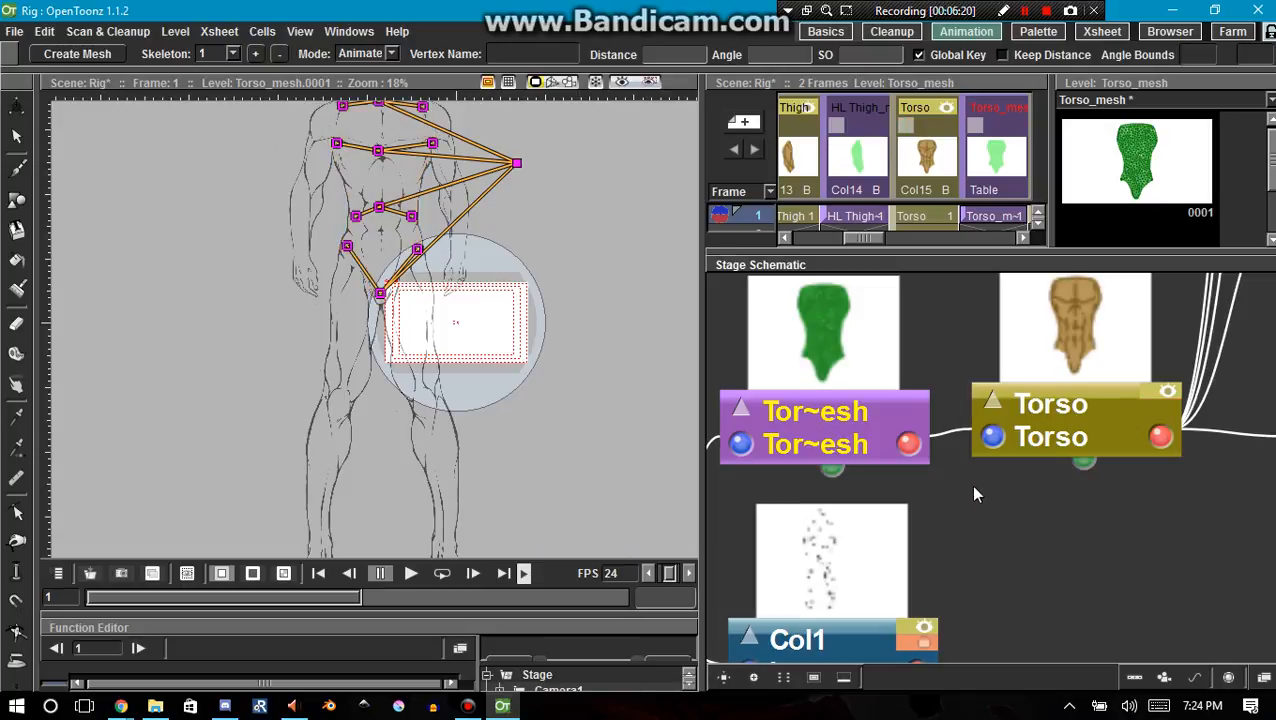
Step: Show the HR Thigh drawing and its mesh in the viewer and select the HR Thigh mesh in the Stage Schematic
{"action": "scroll", "coordinate": [966, 481], "scroll_direction": "down", "scroll_amount": 5}
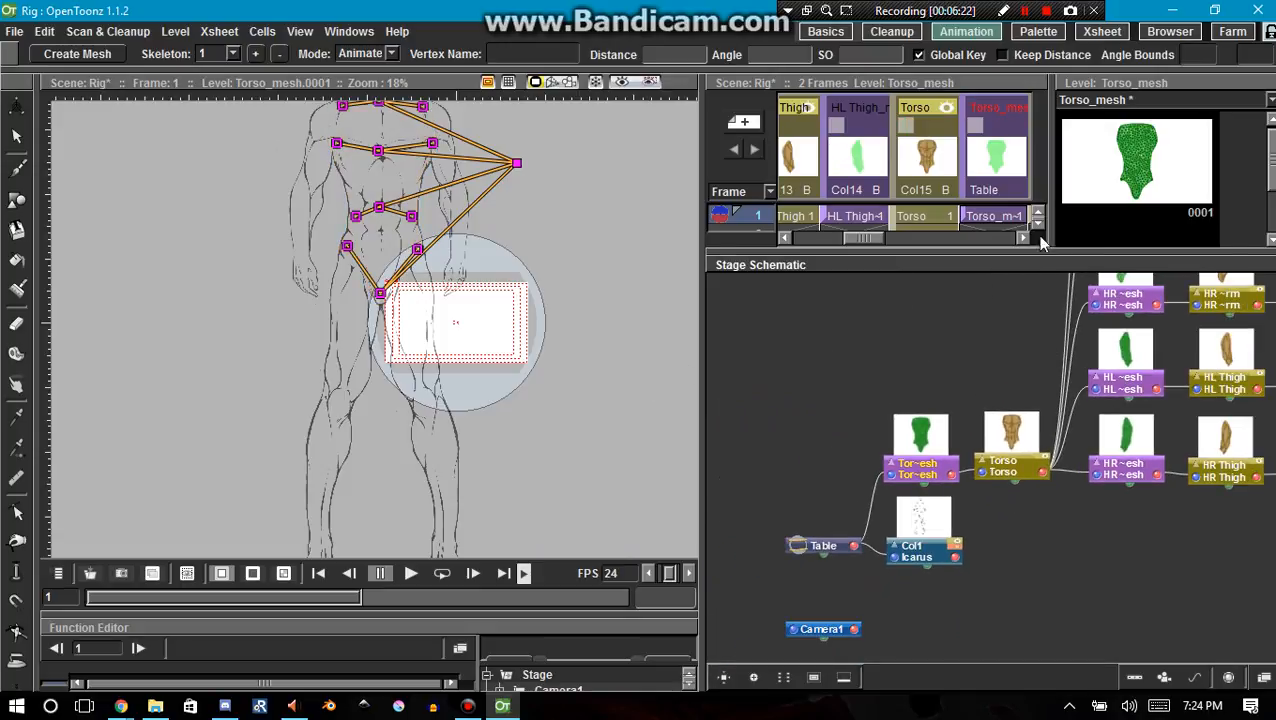
{"action": "left_click", "coordinate": [1157, 468]}
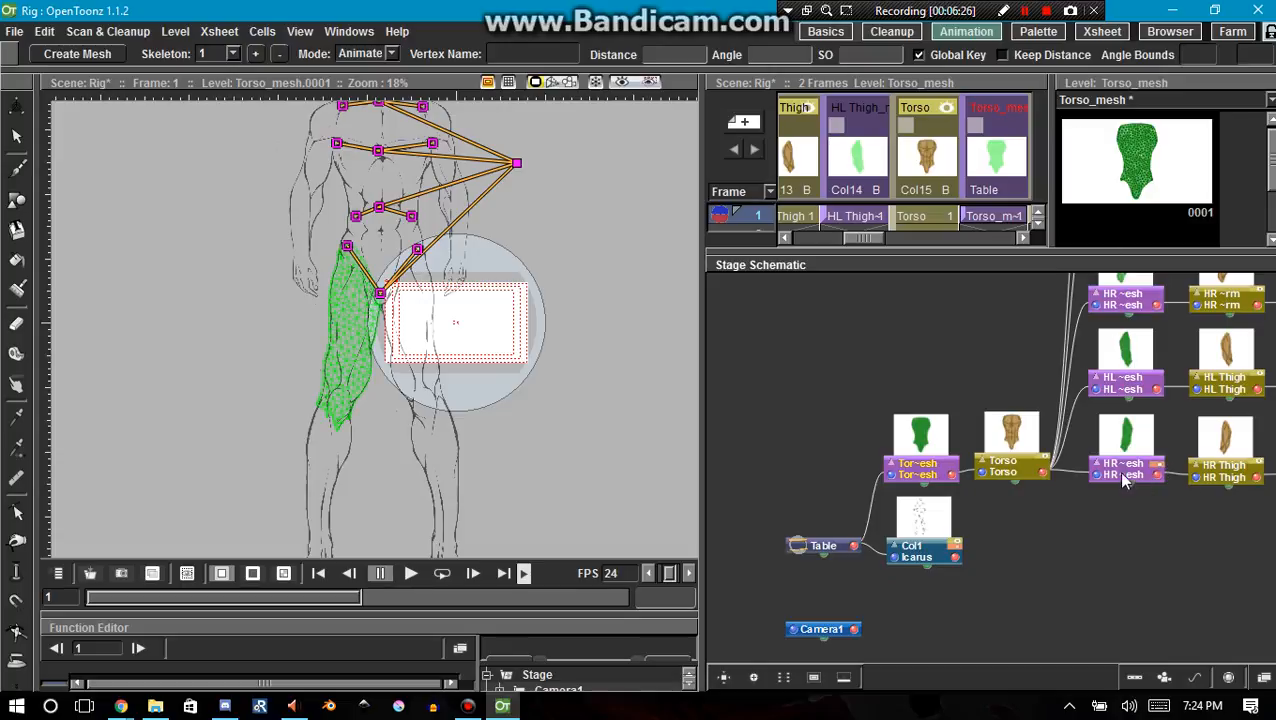
{"action": "left_click", "coordinate": [1258, 467]}
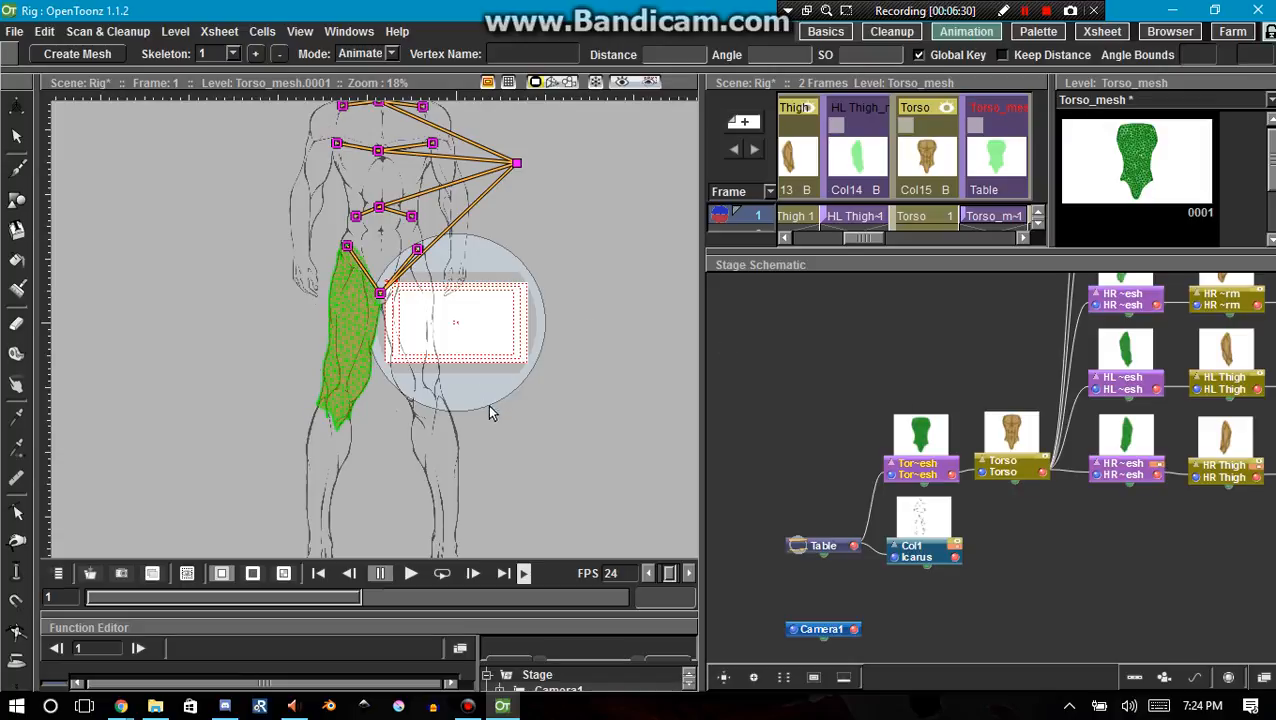
{"action": "scroll", "coordinate": [490, 412], "scroll_direction": "up", "scroll_amount": 1}
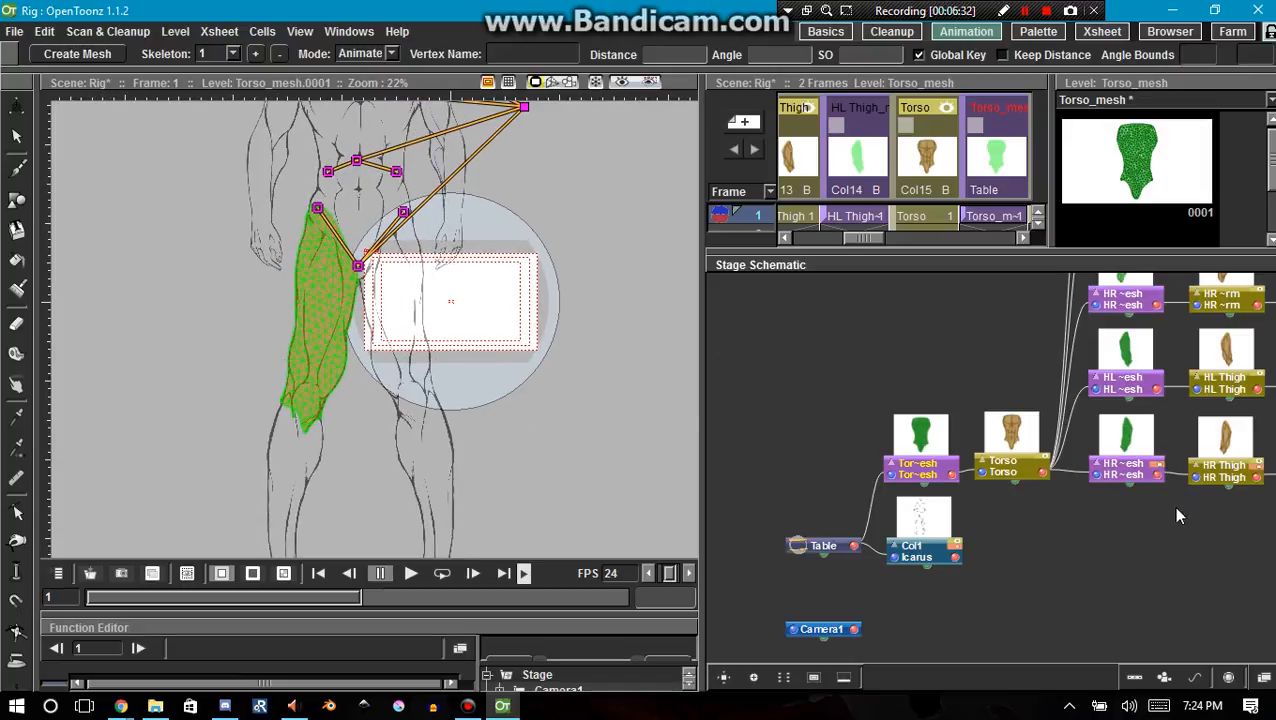
{"action": "key", "text": "space"}
{"action": "left_click_drag", "start_coordinate": [1130, 526], "coordinate": [906, 600]}
{"action": "scroll", "coordinate": [876, 577], "scroll_direction": "up", "scroll_amount": 1}
{"action": "scroll", "coordinate": [325, 305], "scroll_direction": "up", "scroll_amount": 1}
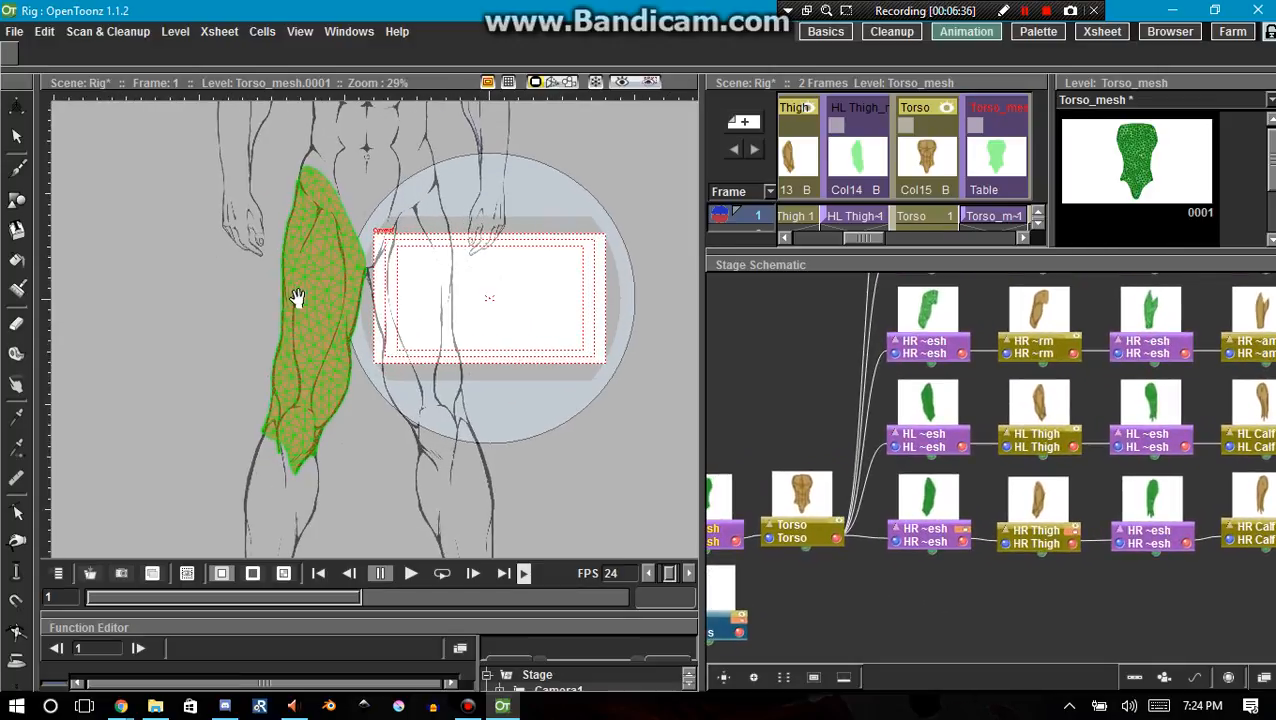
{"action": "key", "text": "k"}
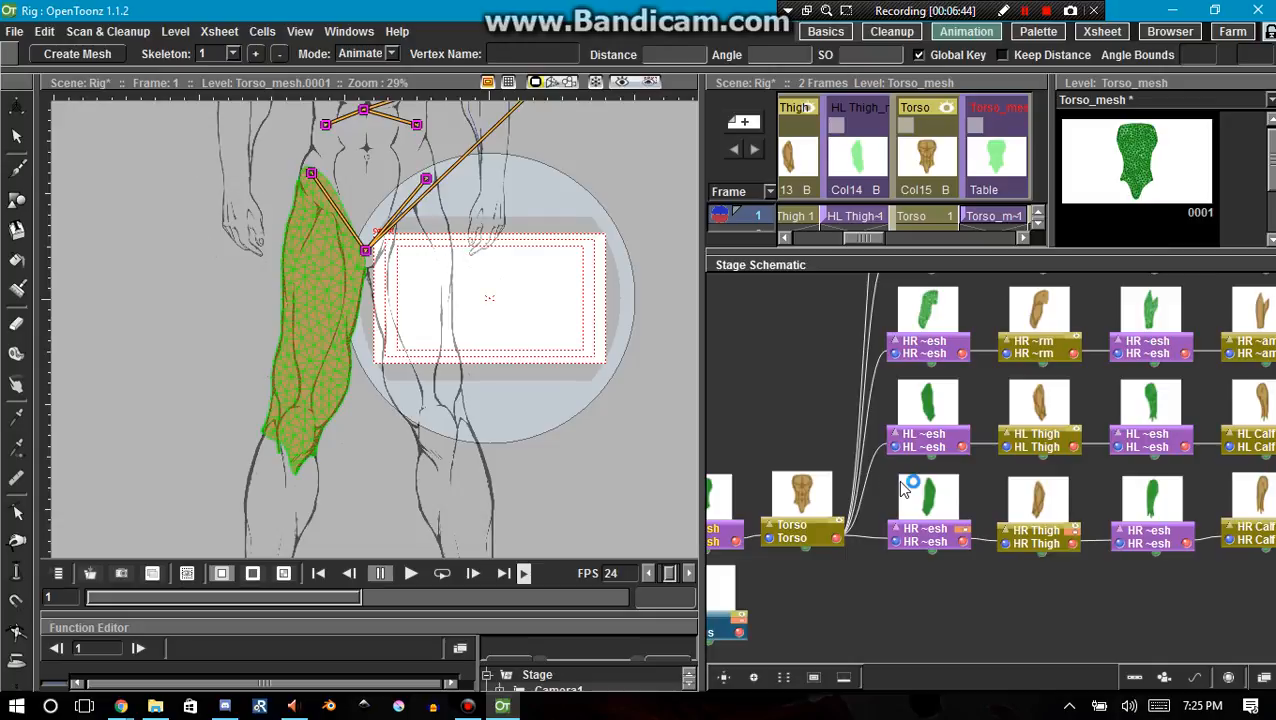
{"action": "left_click", "coordinate": [940, 515]}
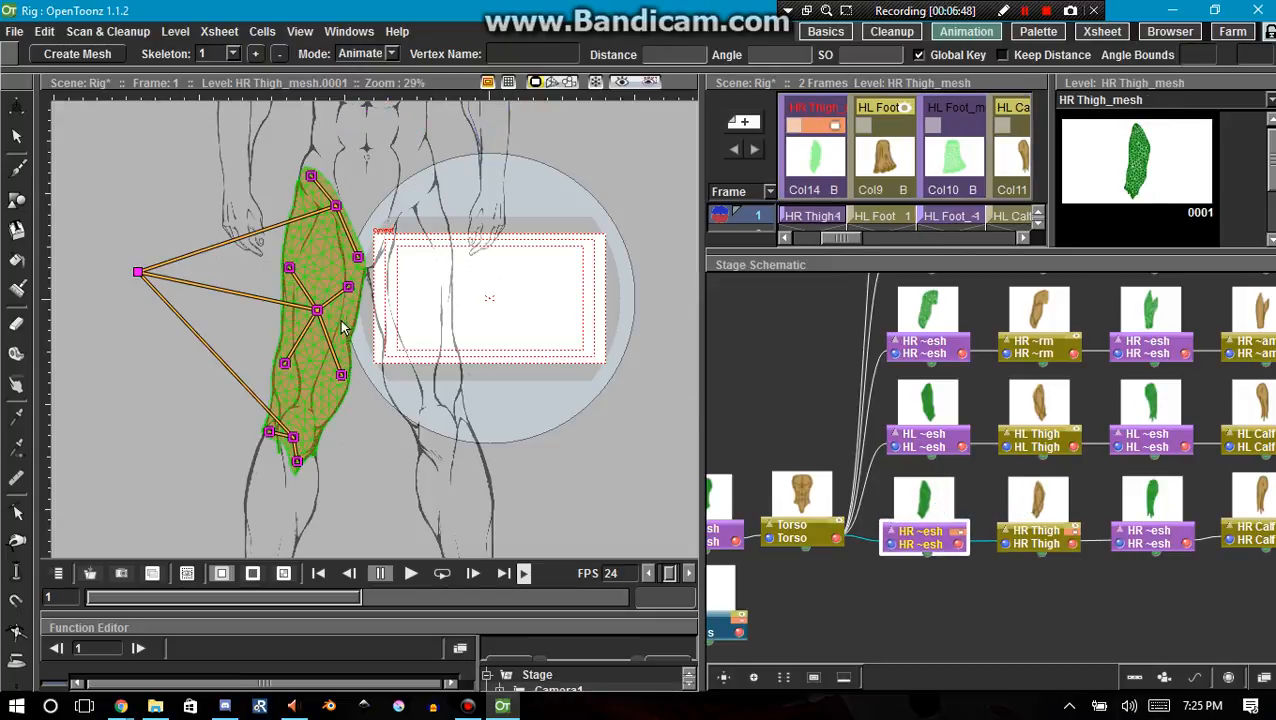
Step: Switch the Plastic tool to Paint Rigid mode and examine the rigid and flexible areas of the HR Thigh mesh
{"action": "scroll", "coordinate": [310, 203], "scroll_direction": "up", "scroll_amount": 2}
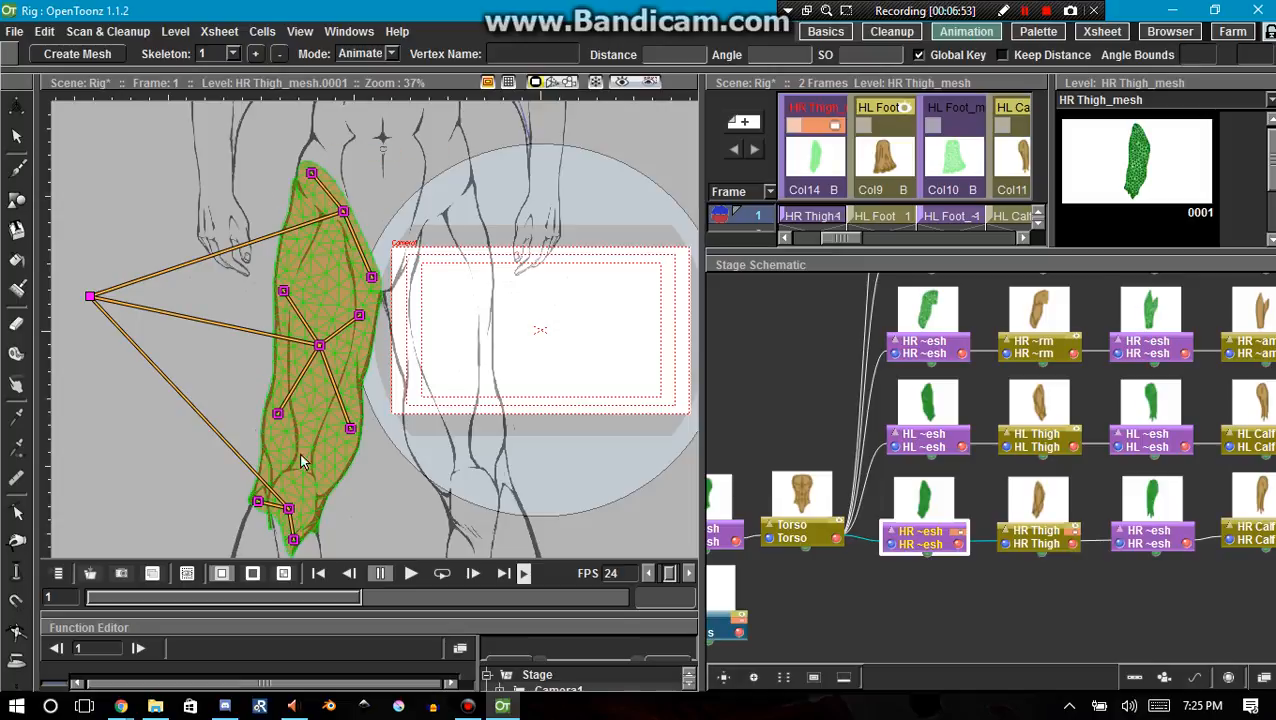
{"action": "left_click_drag", "start_coordinate": [320, 420], "coordinate": [362, 344]}
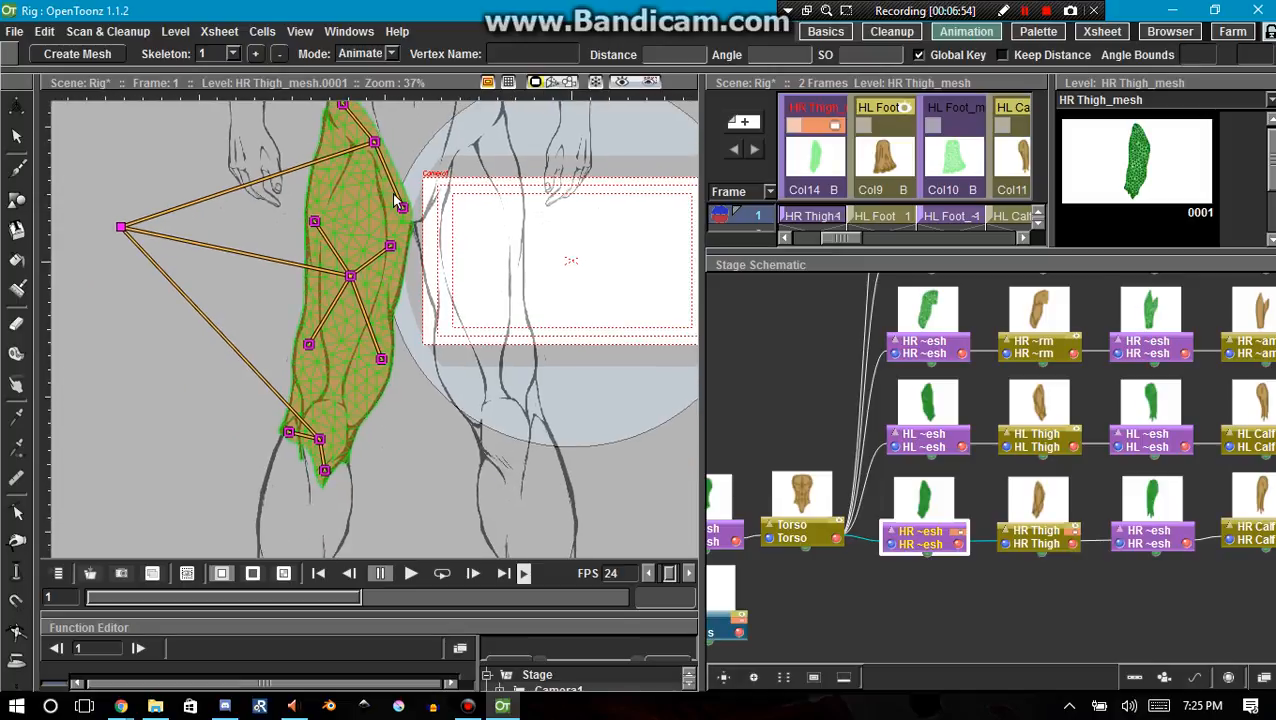
{"action": "left_click", "coordinate": [391, 55]}
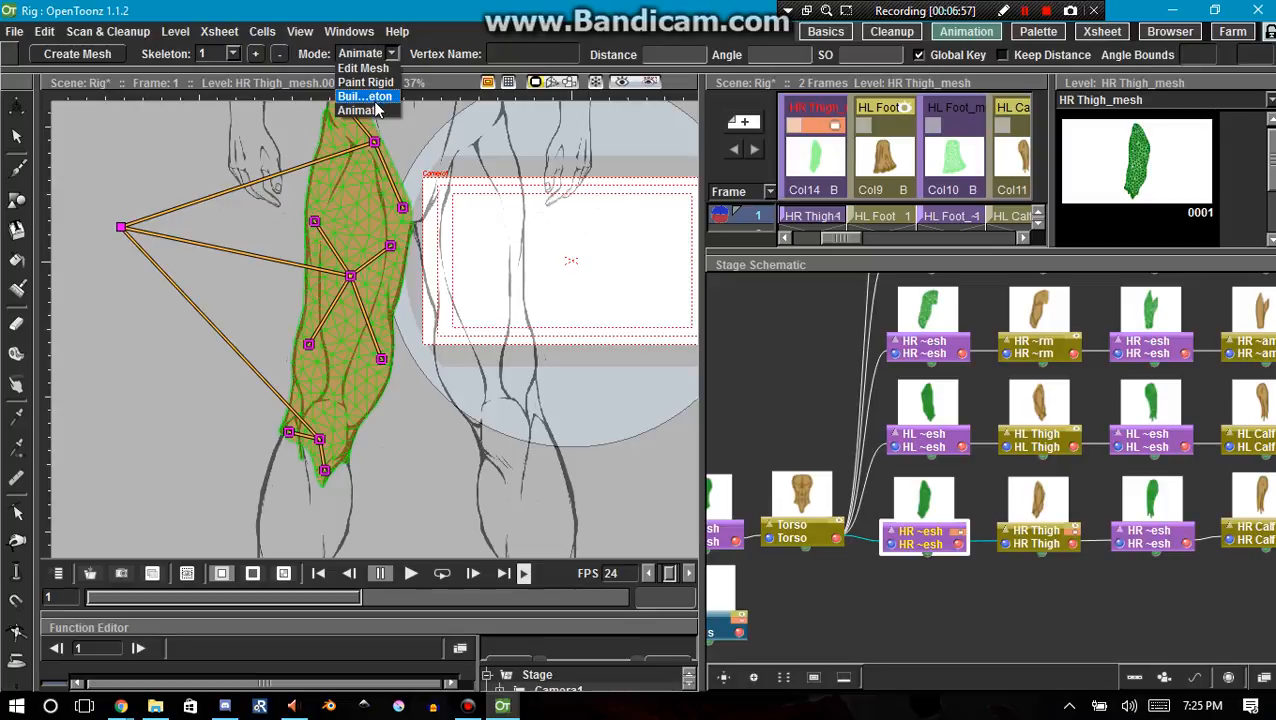
{"action": "left_click", "coordinate": [362, 82]}
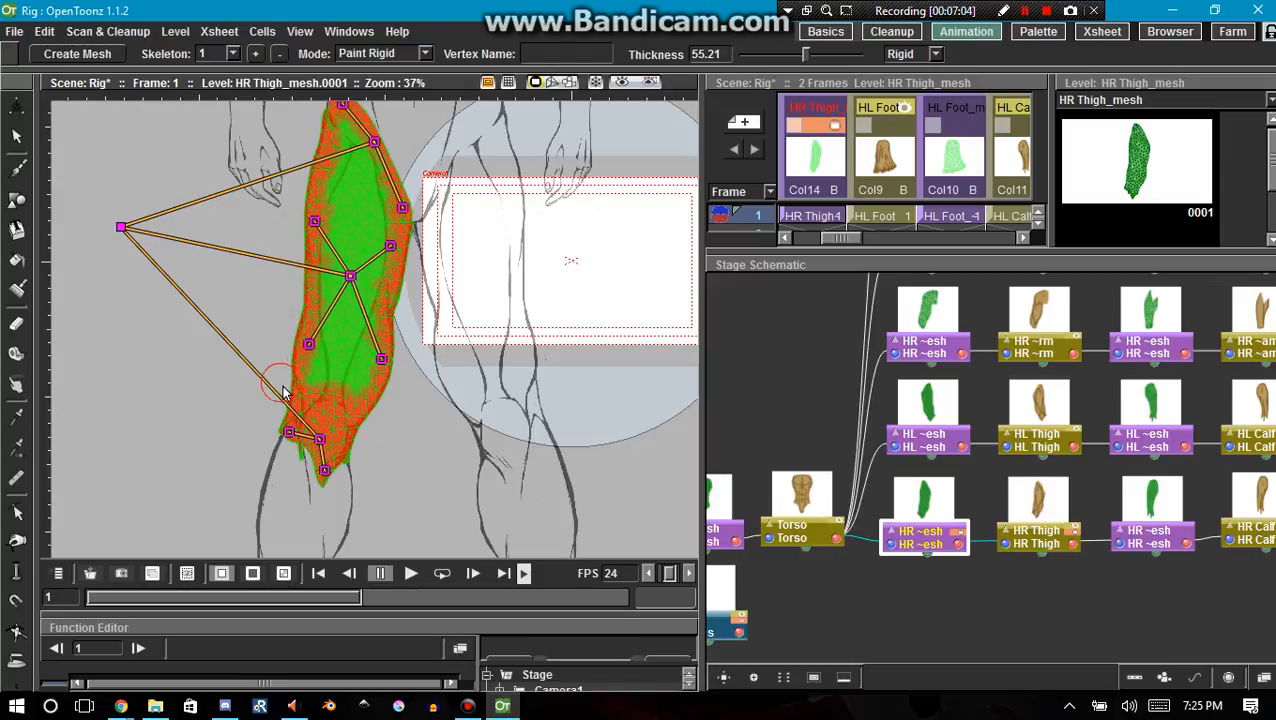
{"action": "mouse_move", "coordinate": [320, 130]}
{"action": "left_mouse_down"}
{"action": "mouse_move", "coordinate": [370, 126]}
{"action": "mouse_move", "coordinate": [403, 147]}
{"action": "mouse_move", "coordinate": [403, 300]}
{"action": "mouse_move", "coordinate": [416, 213]}
{"action": "mouse_move", "coordinate": [386, 137]}
{"action": "mouse_move", "coordinate": [420, 258]}
{"action": "left_mouse_up"}
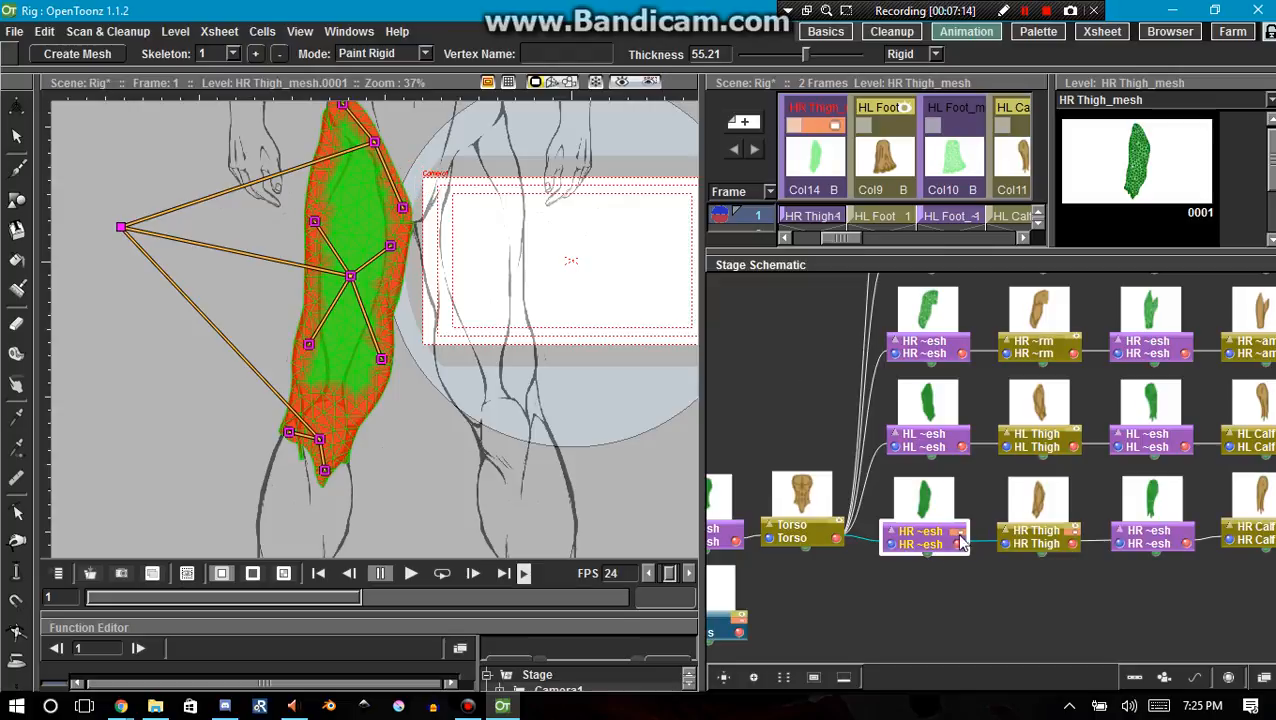
Step: Hide the HR Thigh drawing and its mesh, and show the HR Calf drawing and its mesh instead
{"action": "left_click", "coordinate": [1046, 535]}
{"action": "left_click", "coordinate": [1071, 534]}
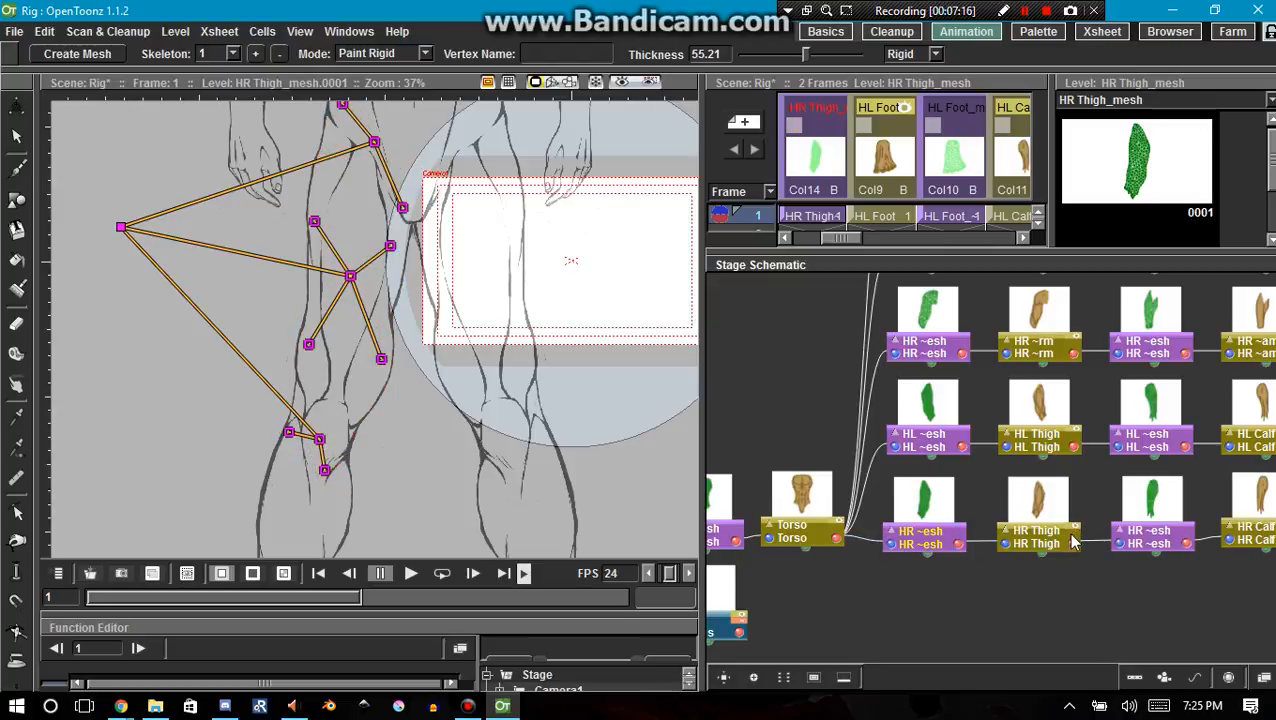
{"action": "left_click_drag", "start_coordinate": [1090, 576], "coordinate": [753, 543]}
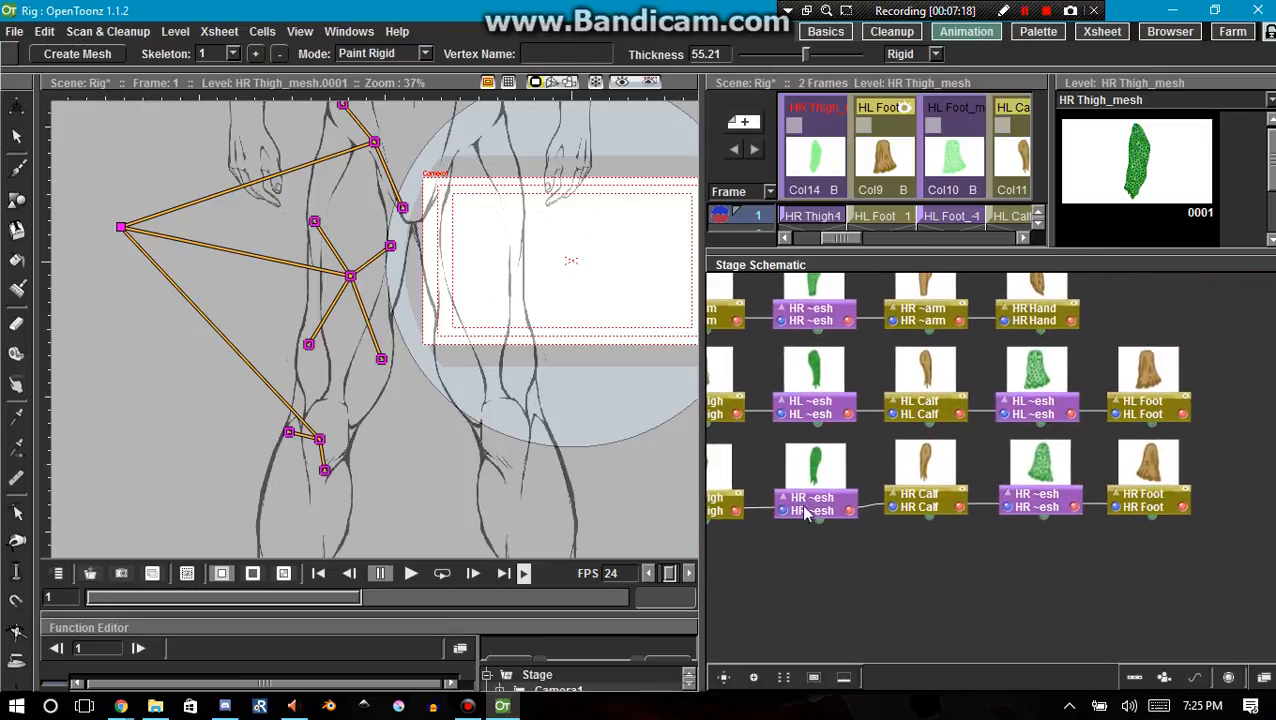
{"action": "left_click", "coordinate": [848, 509]}
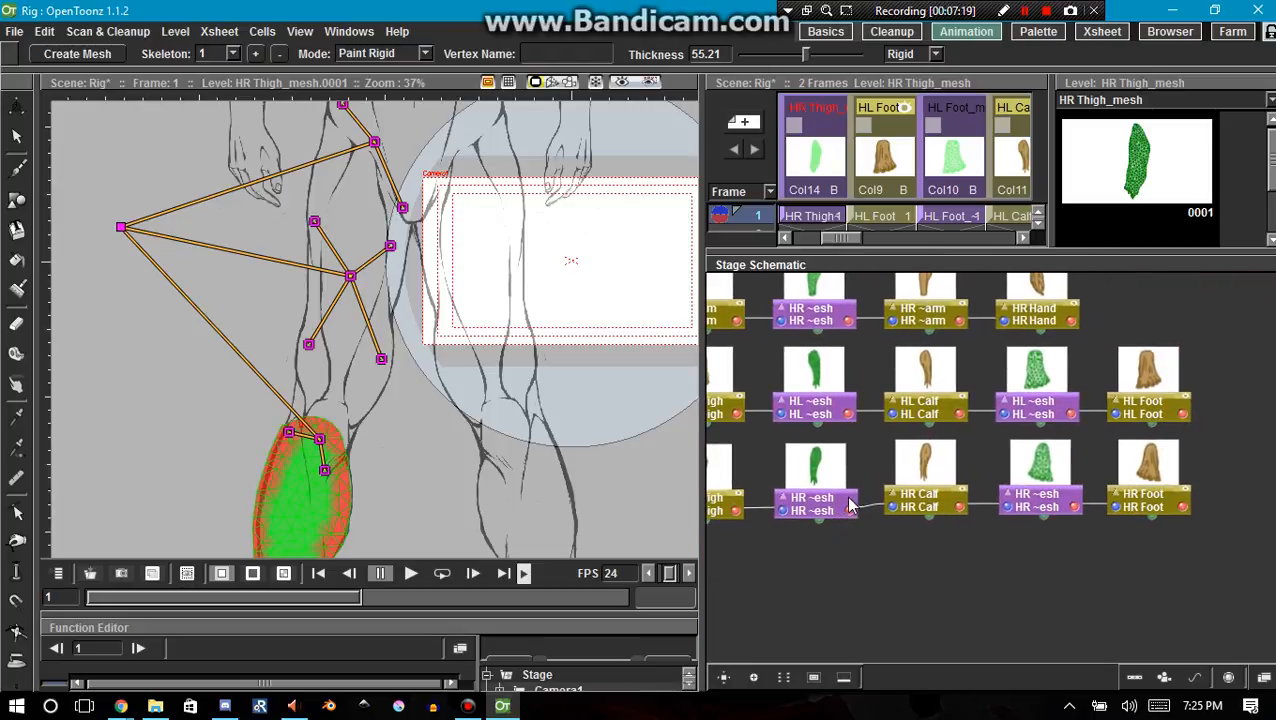
{"action": "left_click", "coordinate": [961, 498]}
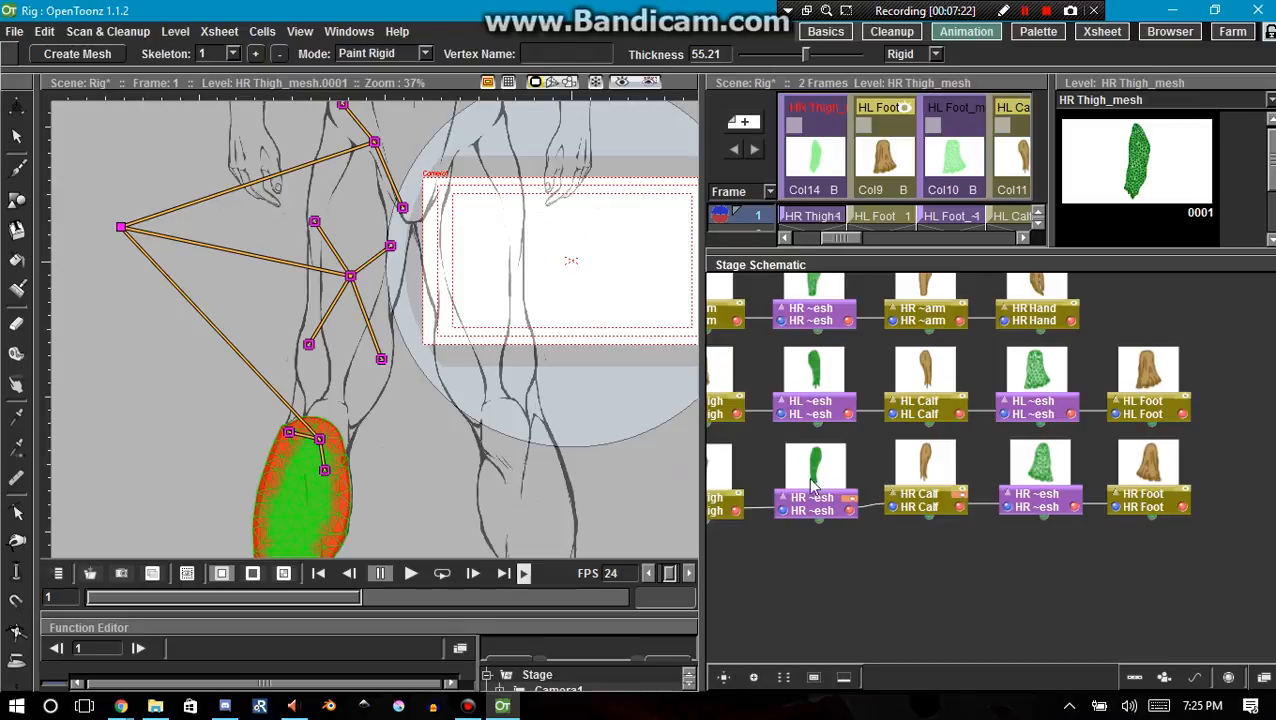
Step: Select the HR Calf mesh and examine its rigid and flexible areas down to the ankle
{"action": "left_click", "coordinate": [813, 486]}
{"action": "left_click_drag", "start_coordinate": [470, 440], "coordinate": [593, 155]}
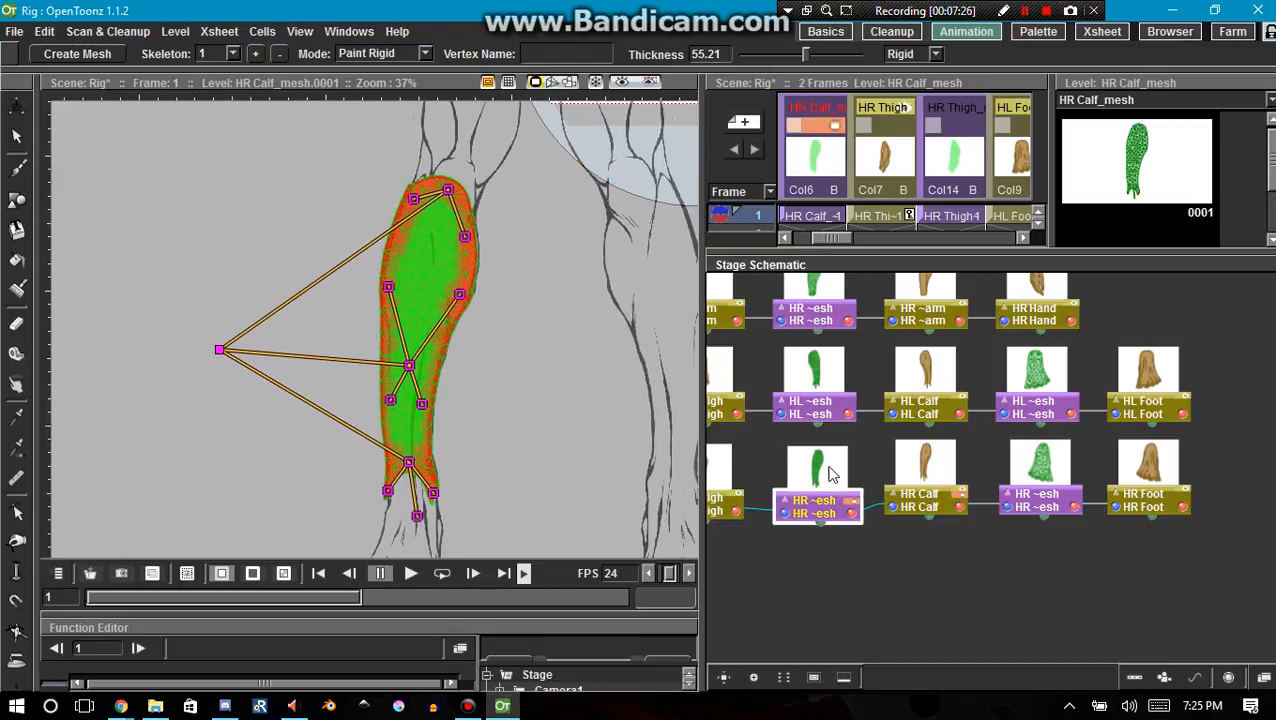
{"action": "left_click_drag", "start_coordinate": [541, 380], "coordinate": [553, 329]}
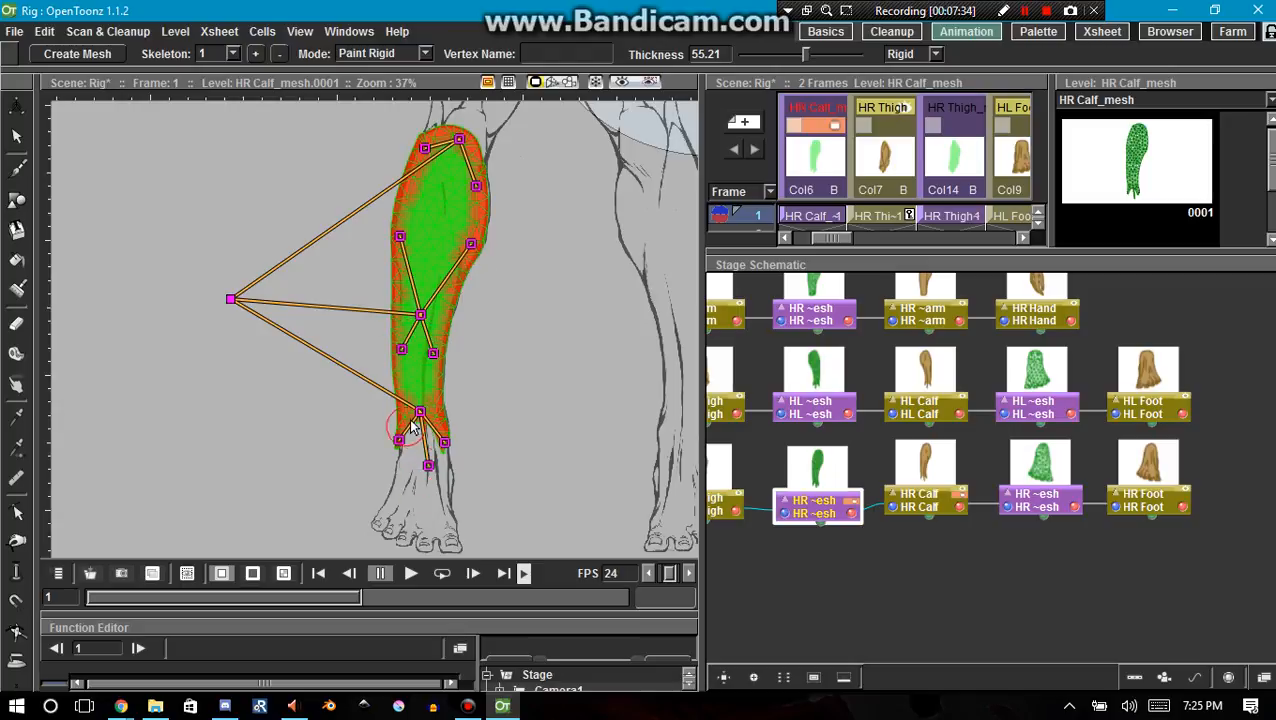
{"action": "scroll", "coordinate": [410, 425], "scroll_direction": "up", "scroll_amount": 4}
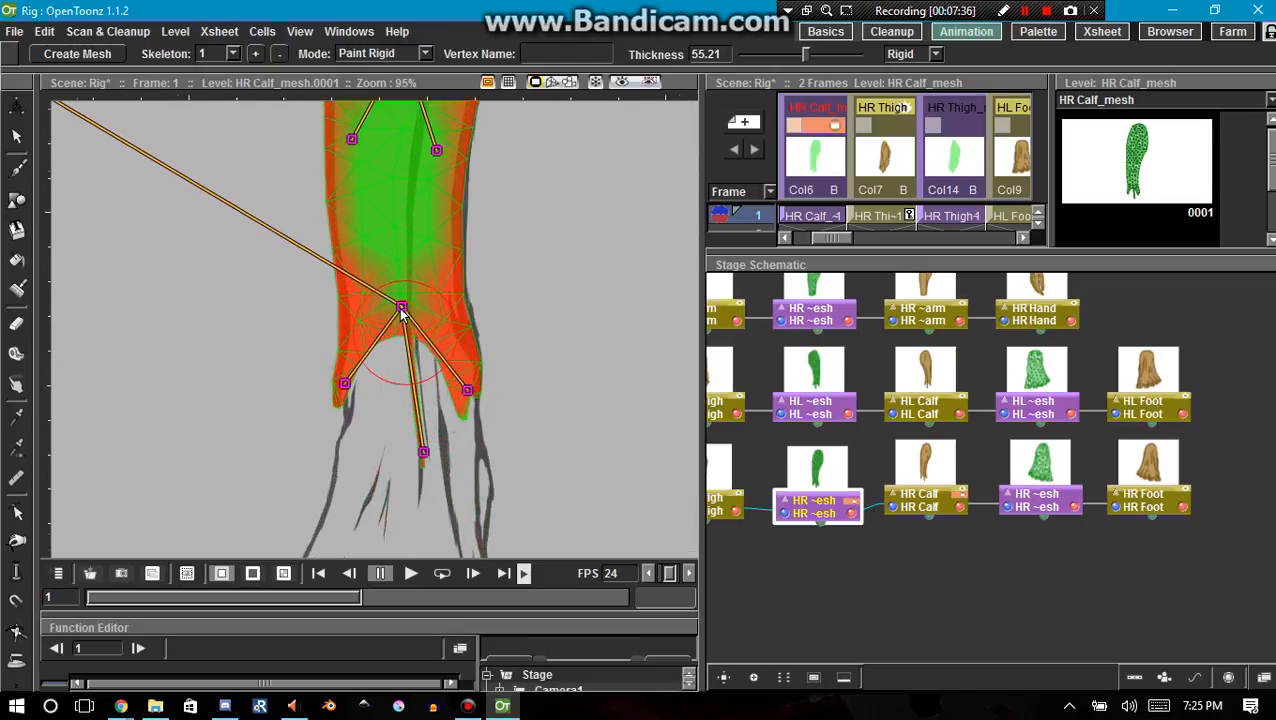
{"action": "scroll", "coordinate": [423, 452], "scroll_direction": "up", "scroll_amount": 2}
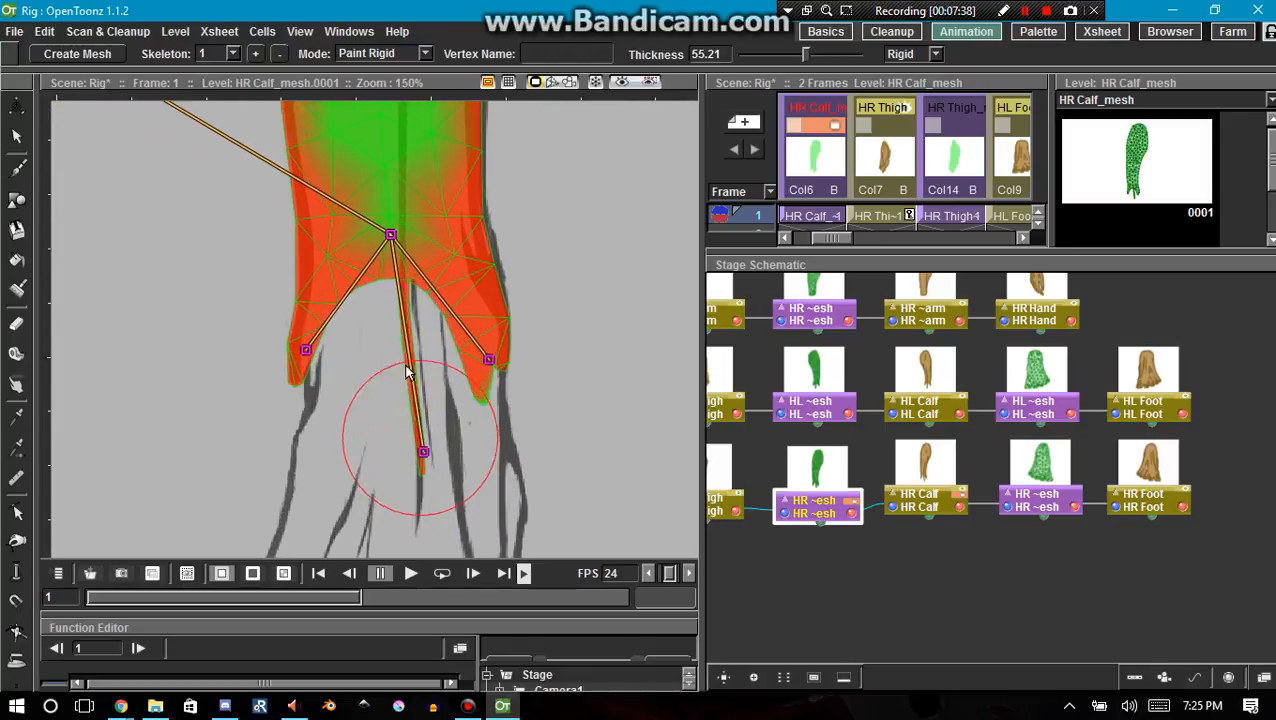
Step: Switch to Build Skeleton mode and nudge the HR Calf skeleton's lowest ankle vertex slightly up along the thin mesh strip
{"action": "left_click", "coordinate": [378, 60]}
{"action": "left_click", "coordinate": [370, 94]}
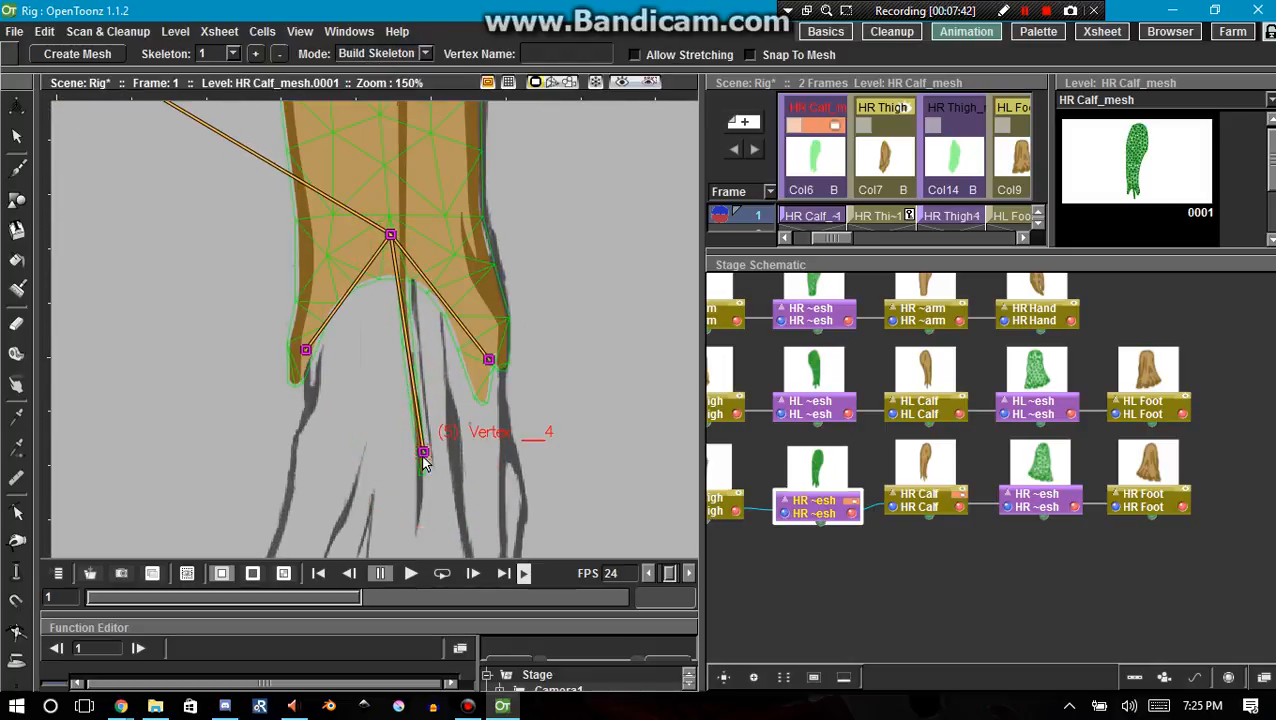
{"action": "left_click_drag", "start_coordinate": [422, 450], "coordinate": [422, 446]}
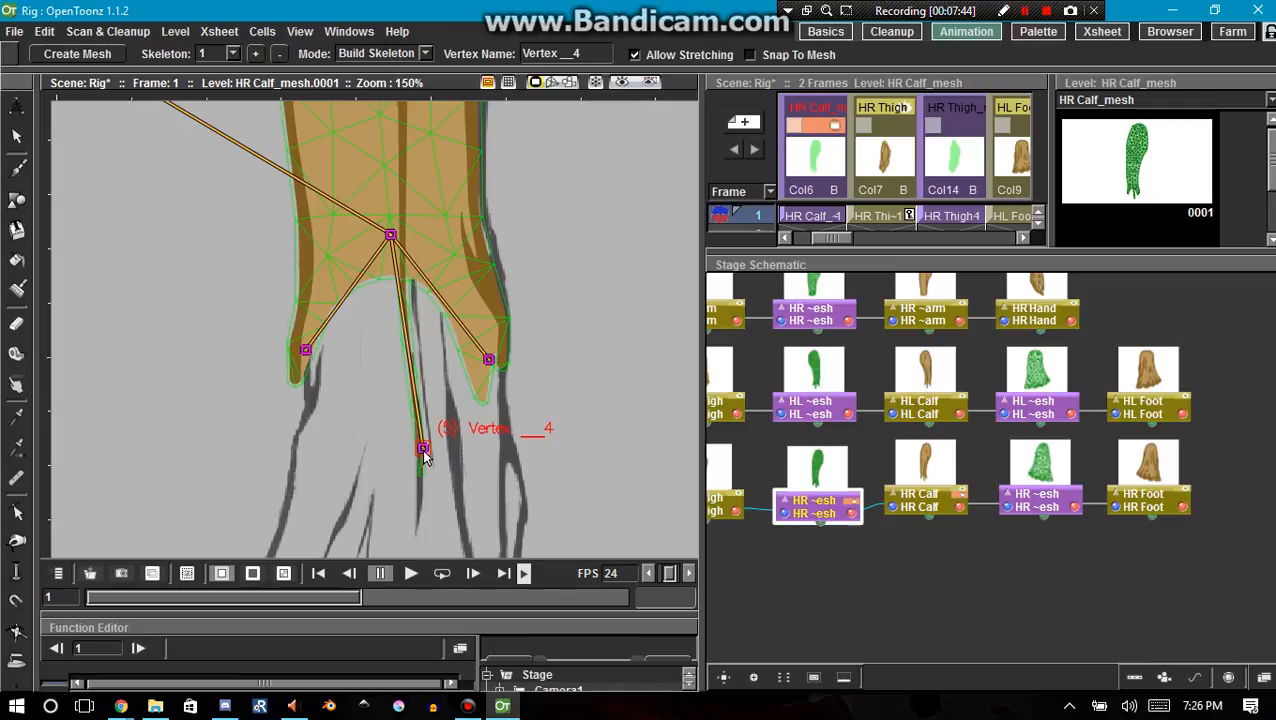
{"action": "scroll", "coordinate": [421, 502], "scroll_direction": "up", "scroll_amount": 5}
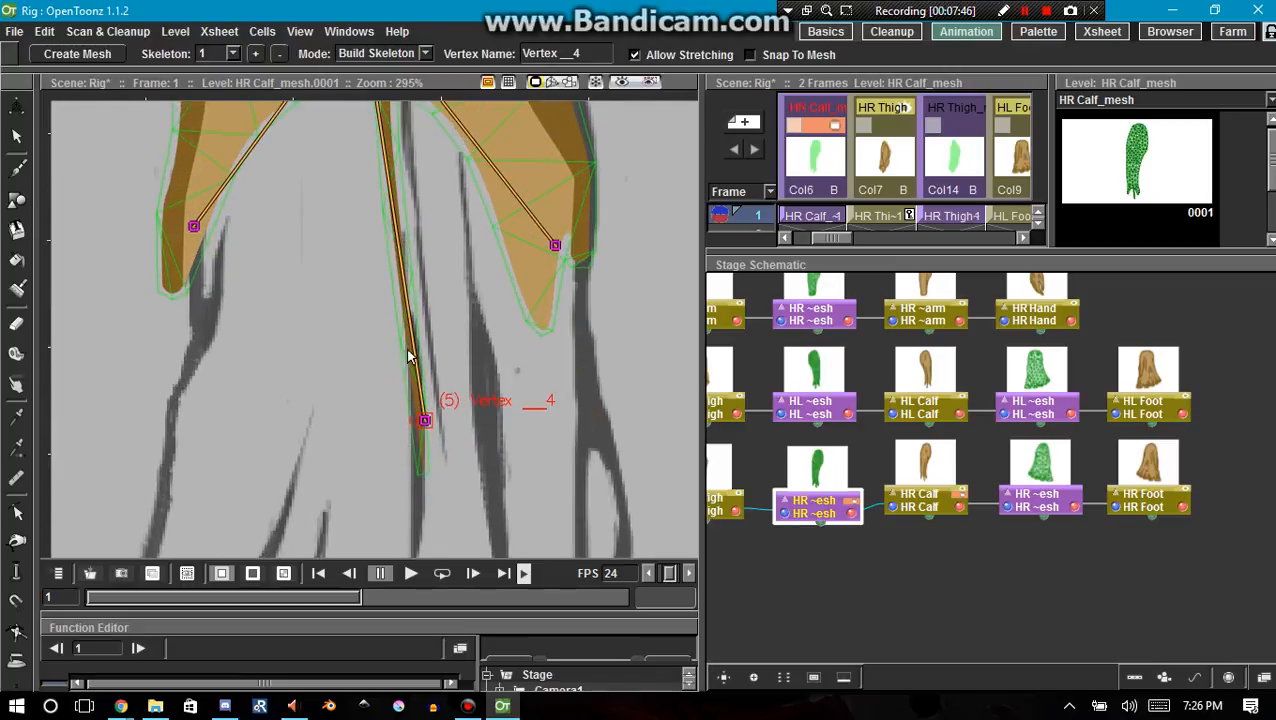
{"action": "scroll", "coordinate": [415, 308], "scroll_direction": "down", "scroll_amount": 6}
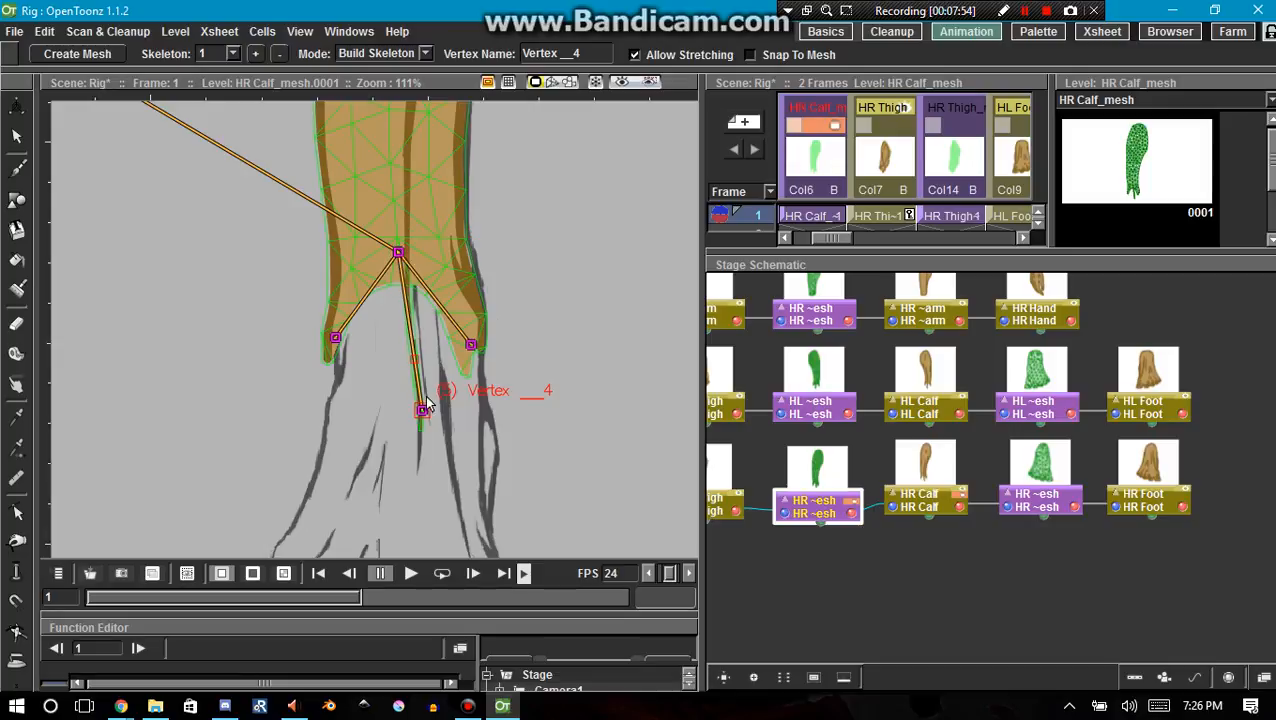
Step: Examine the HR Calf mesh's skeleton, switch to Paint Rigid mode to check its rigid areas, and save the scene
{"action": "scroll", "coordinate": [428, 457], "scroll_direction": "down", "scroll_amount": 6}
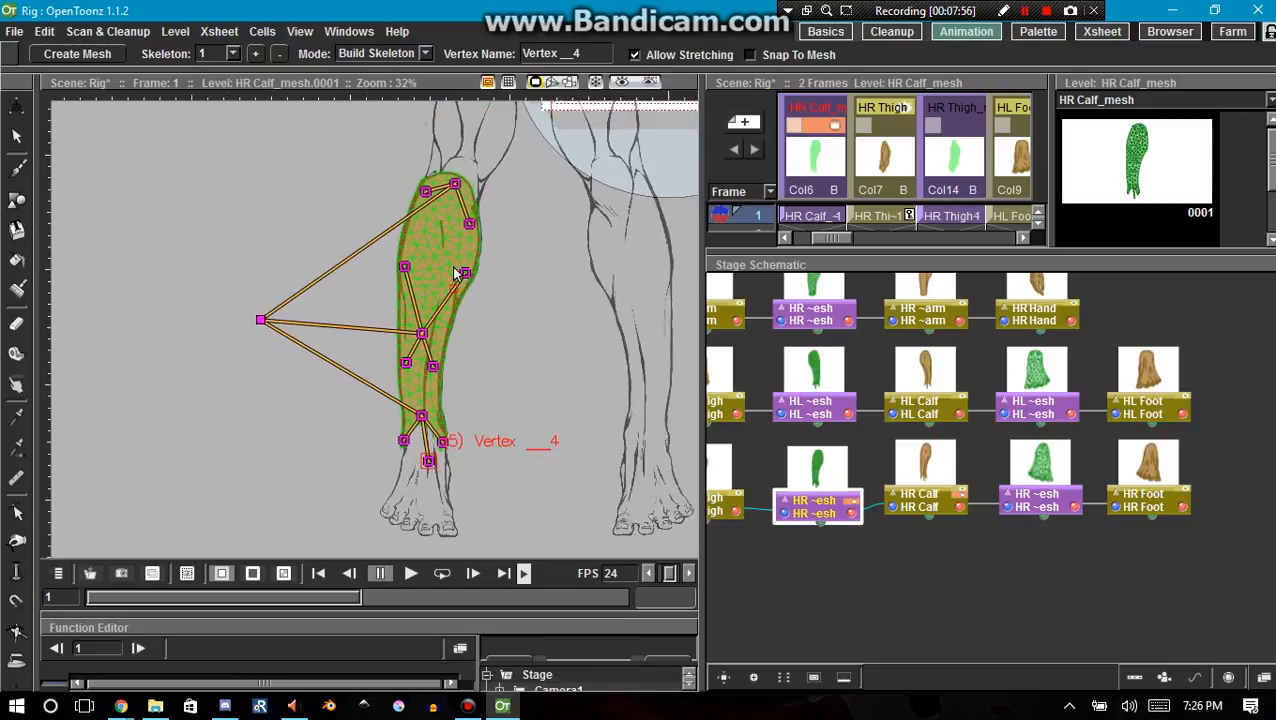
{"action": "scroll", "coordinate": [467, 257], "scroll_direction": "up", "scroll_amount": 1}
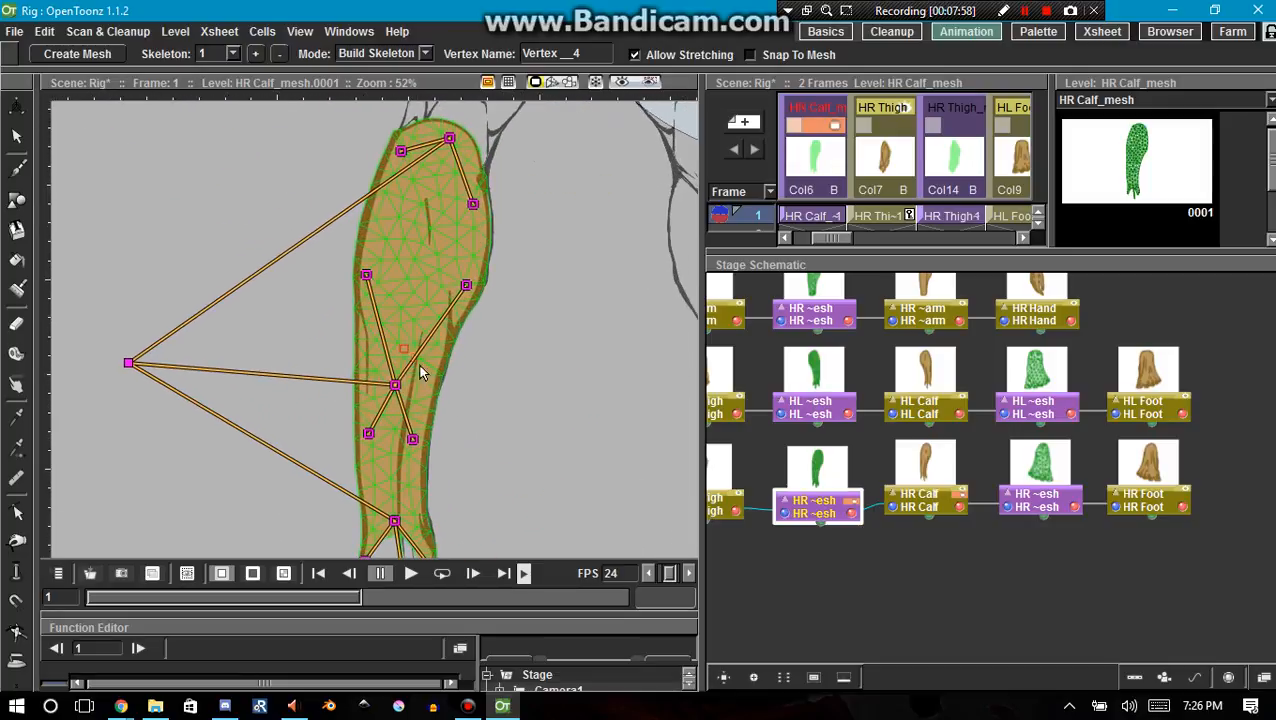
{"action": "scroll", "coordinate": [447, 413], "scroll_direction": "down", "scroll_amount": 4}
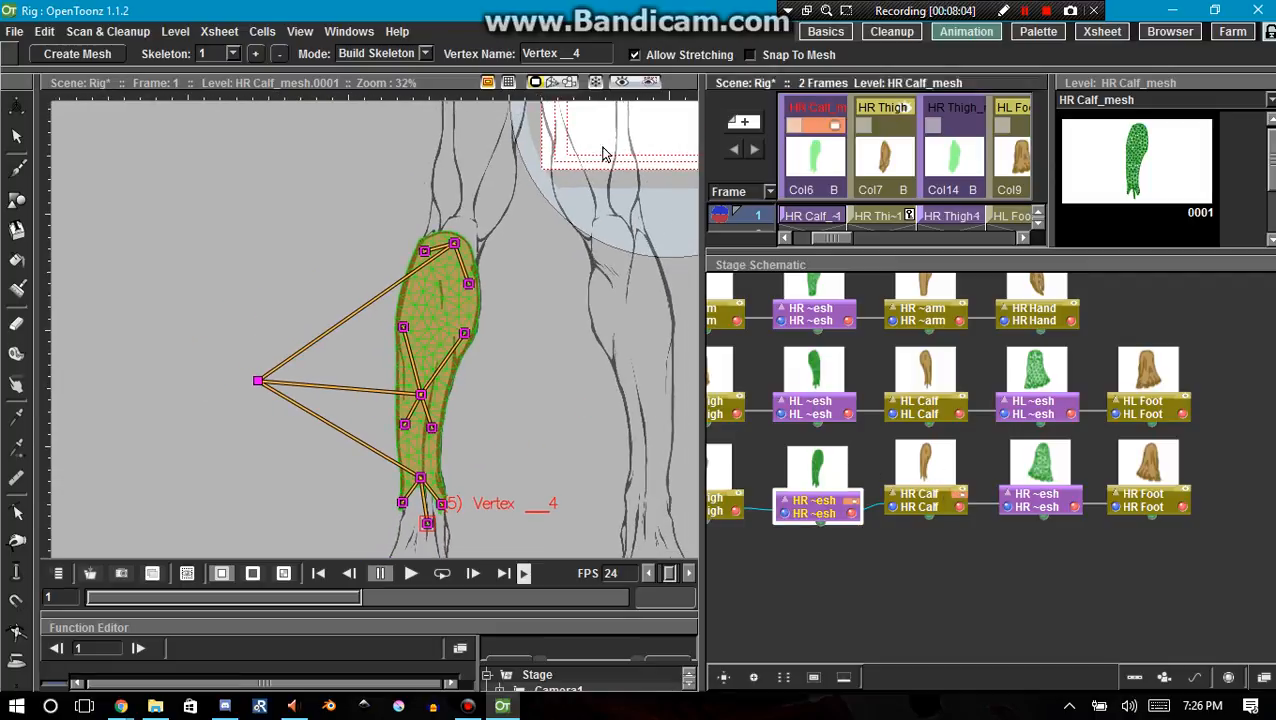
{"action": "left_click", "coordinate": [405, 54]}
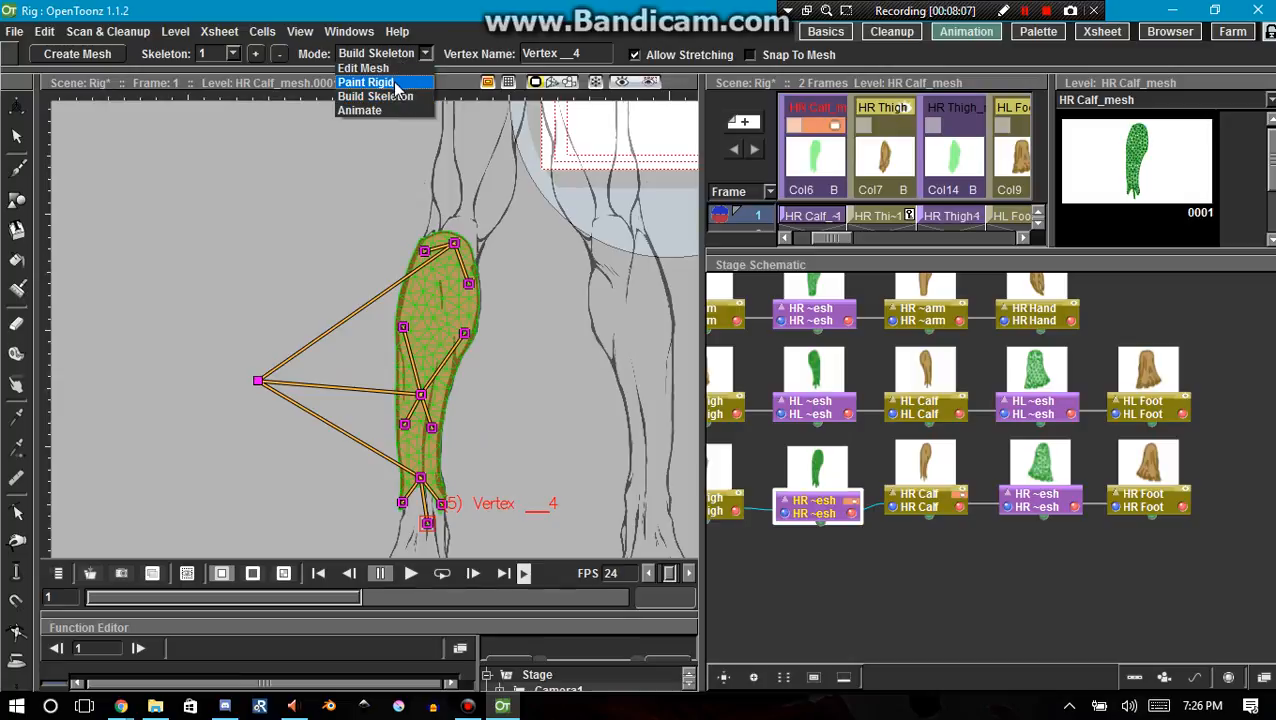
{"action": "left_click", "coordinate": [395, 82]}
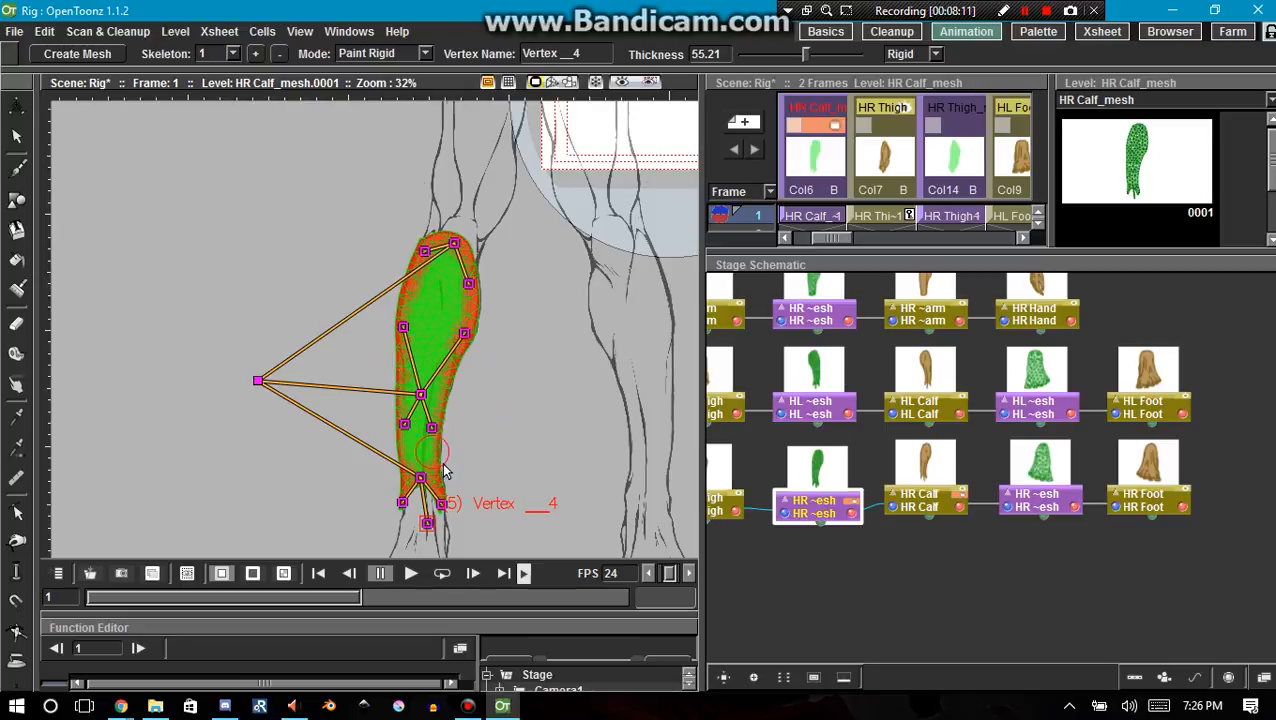
{"action": "key", "text": "ctrl+s"}
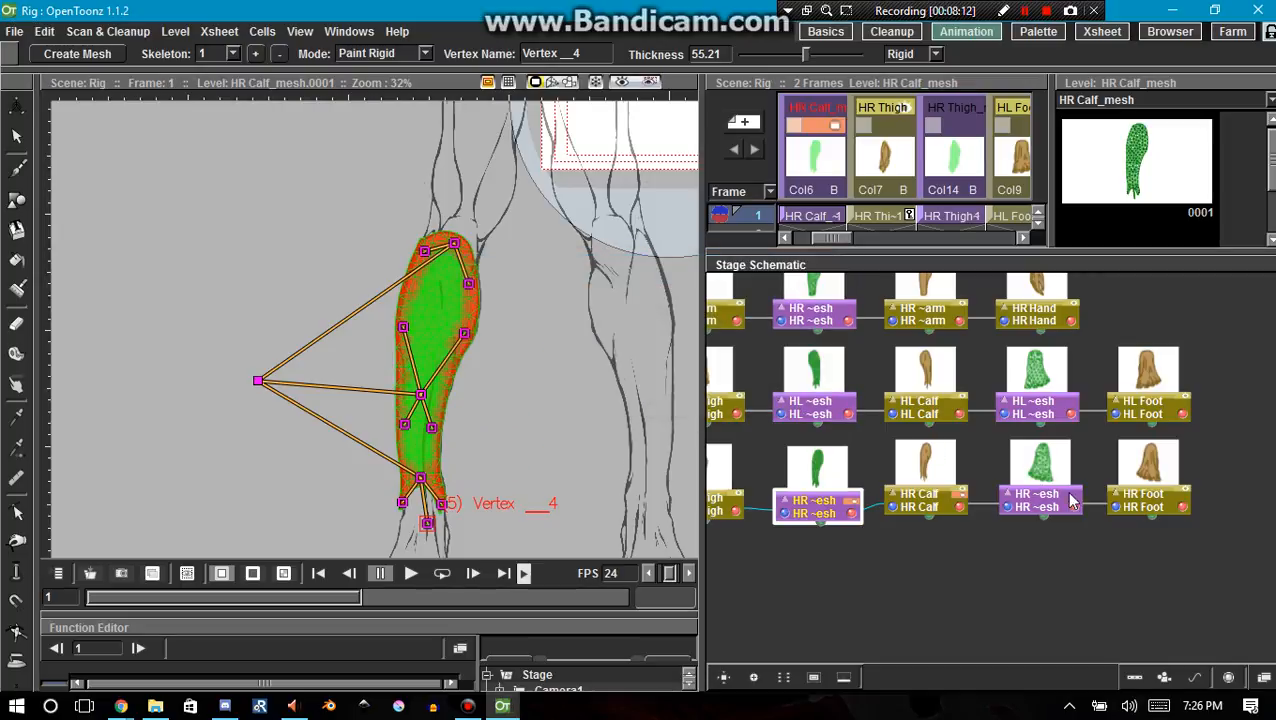
Step: Hide the HR Calf drawing and its mesh, and show the HR Foot drawing and its mesh instead
{"action": "left_click", "coordinate": [1073, 495]}
{"action": "left_click", "coordinate": [851, 500]}
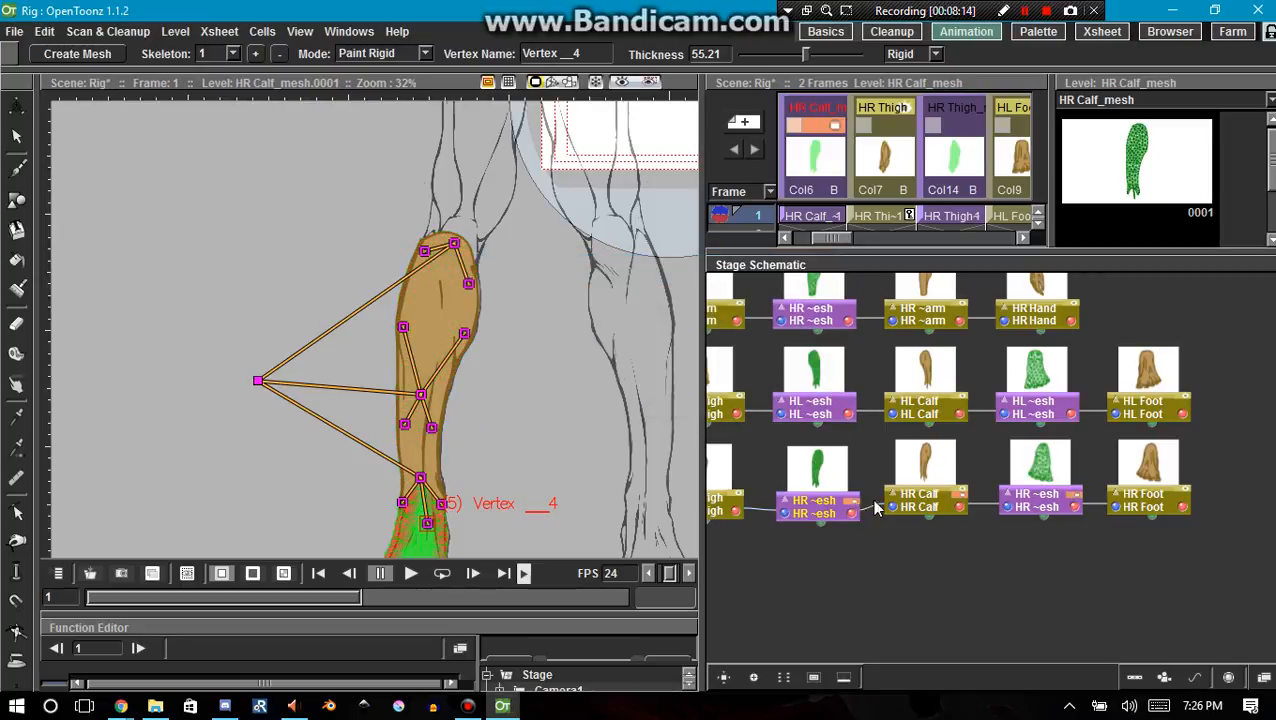
{"action": "left_click", "coordinate": [958, 495]}
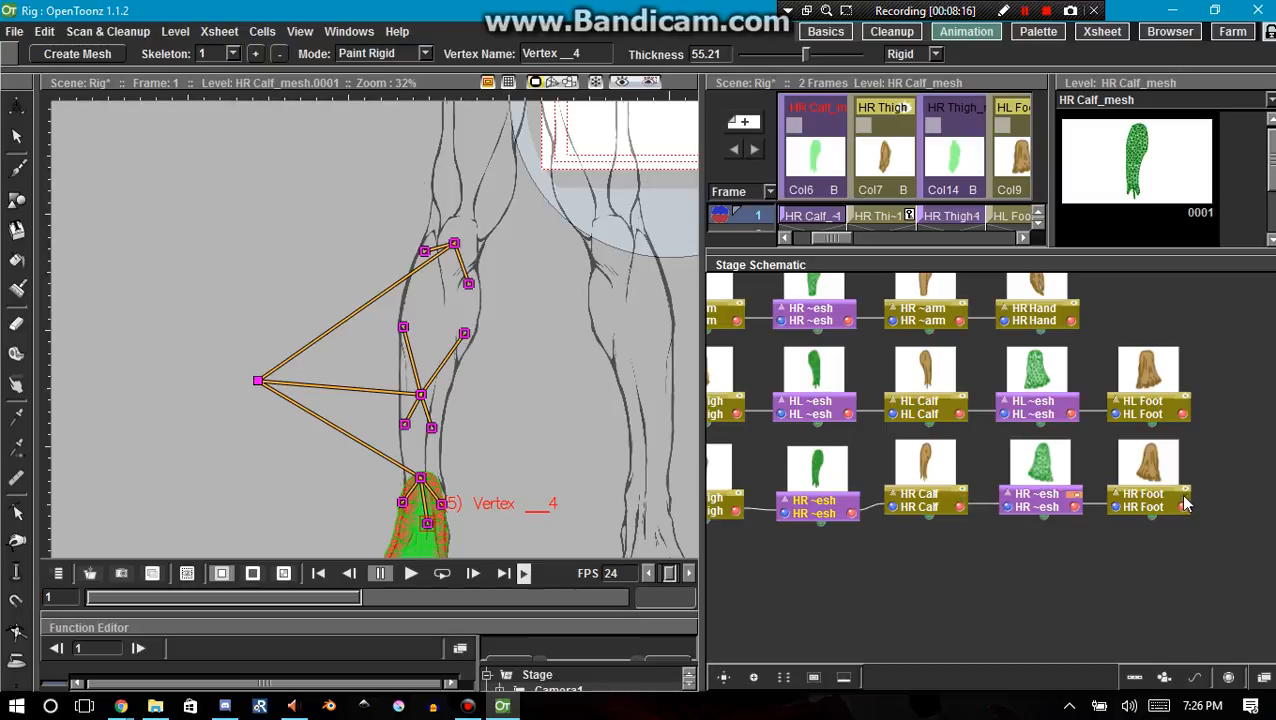
{"action": "scroll", "coordinate": [350, 273], "scroll_direction": "down", "scroll_amount": 3}
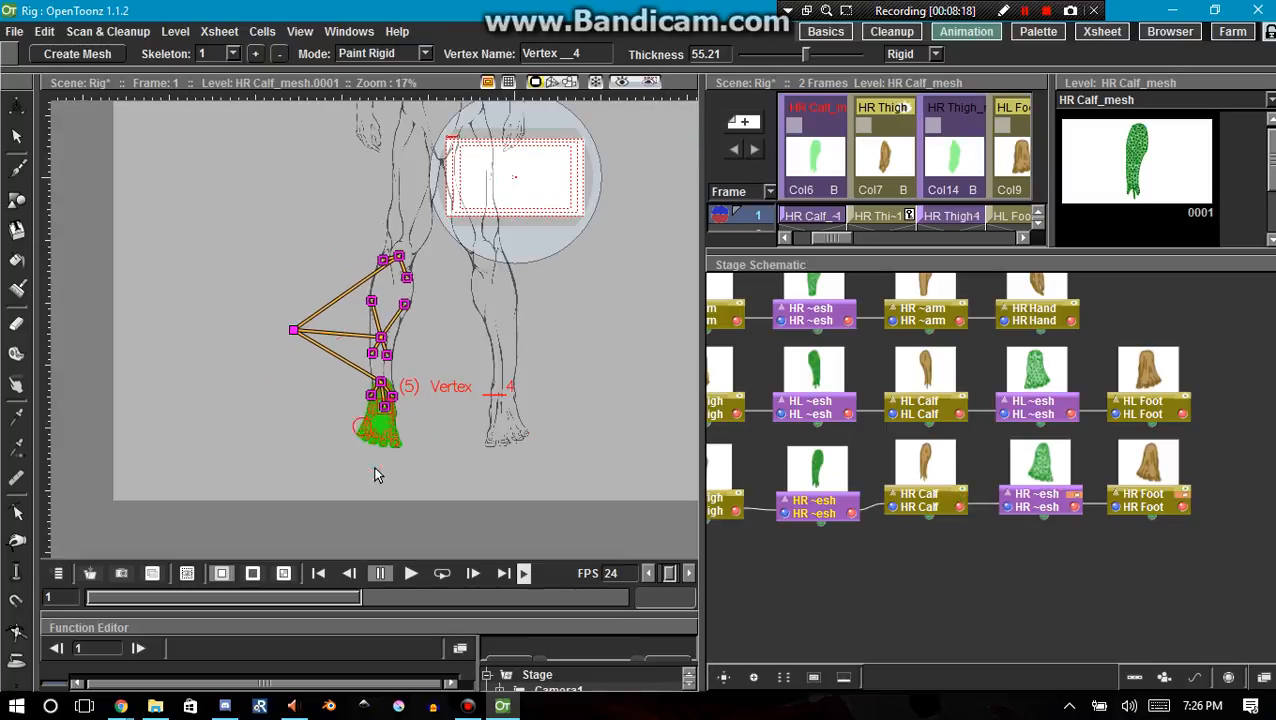
{"action": "scroll", "coordinate": [375, 475], "scroll_direction": "up", "scroll_amount": 4}
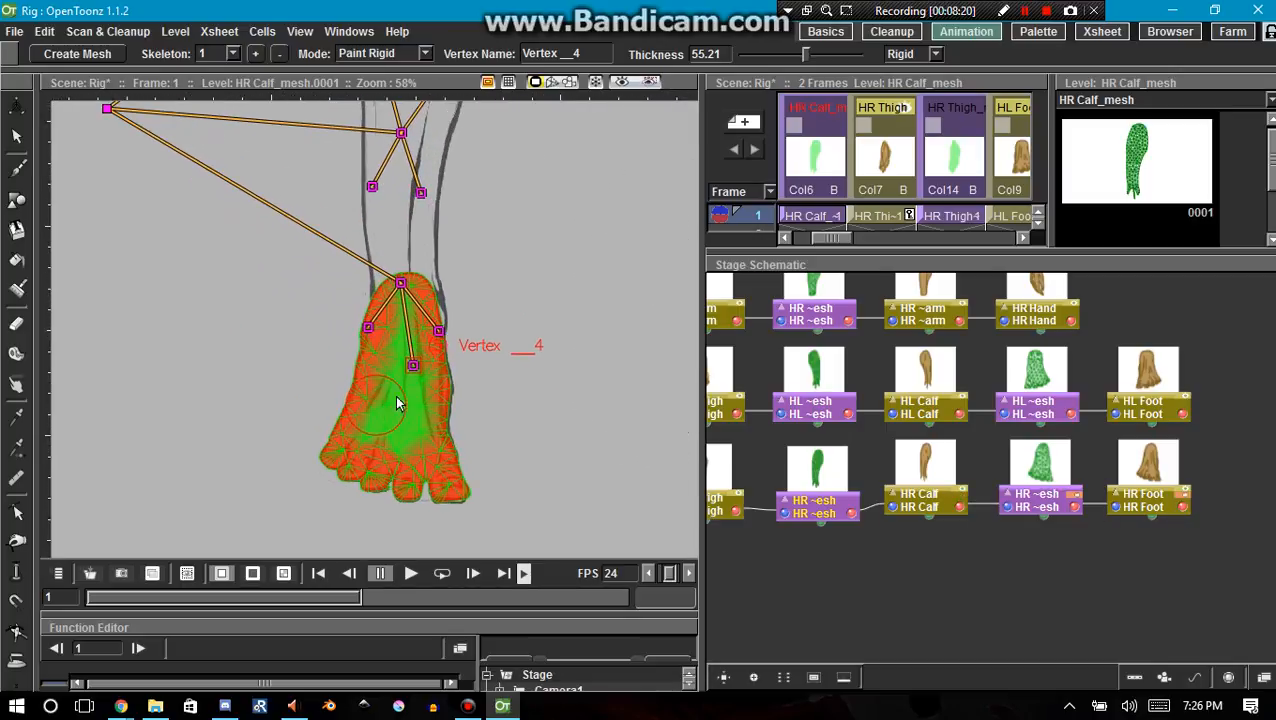
Step: Select the HR Foot mesh and examine its skeleton and its rigid and flexible areas
{"action": "left_click", "coordinate": [1049, 493]}
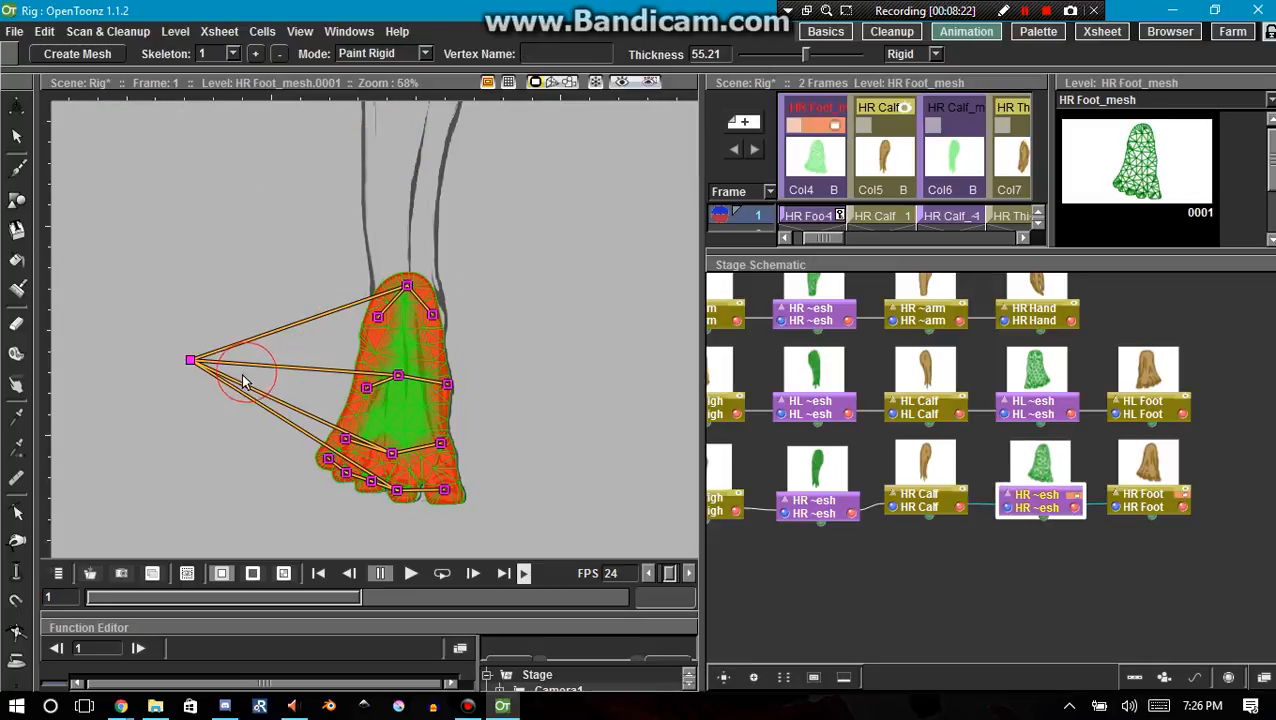
{"action": "scroll", "coordinate": [243, 378], "scroll_direction": "up", "scroll_amount": 1}
{"action": "key", "text": "space"}
{"action": "left_click_drag", "start_coordinate": [592, 388], "coordinate": [537, 350]}
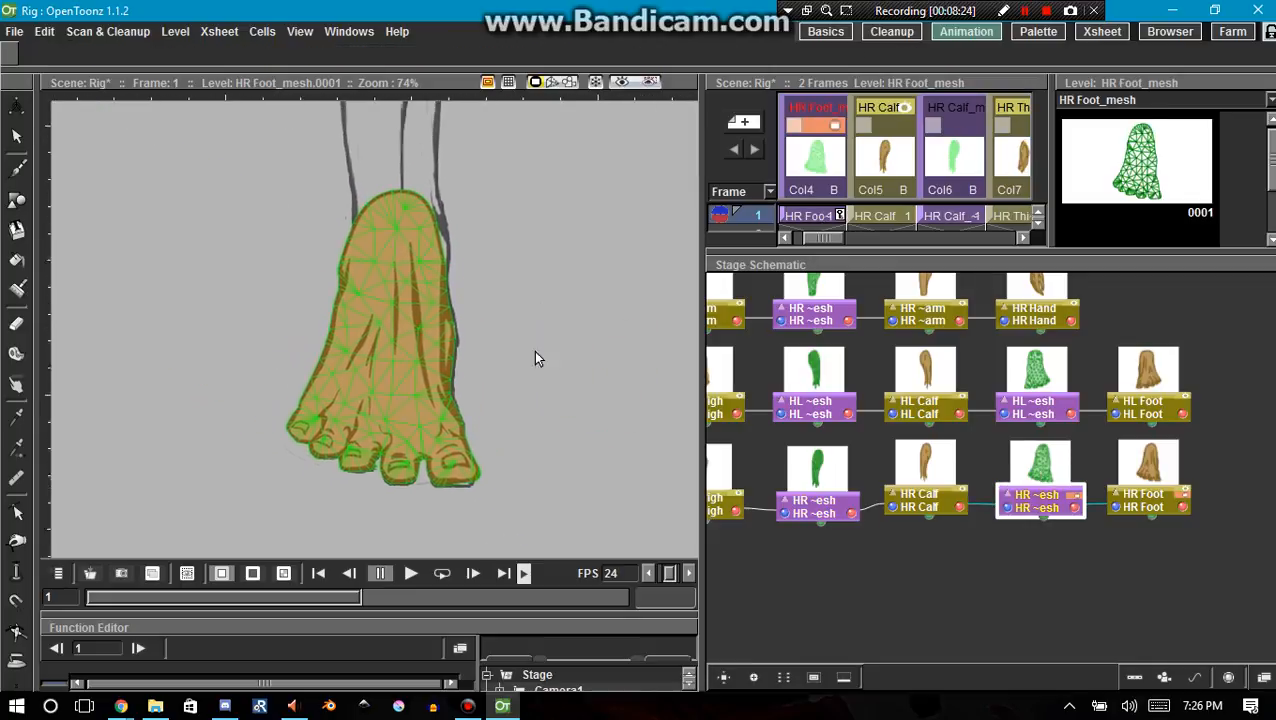
Step: Switch to Animate mode and test the HR Foot mesh's deformation by shifting its toe, mid-foot and ankle vertices
{"action": "left_click", "coordinate": [425, 53]}
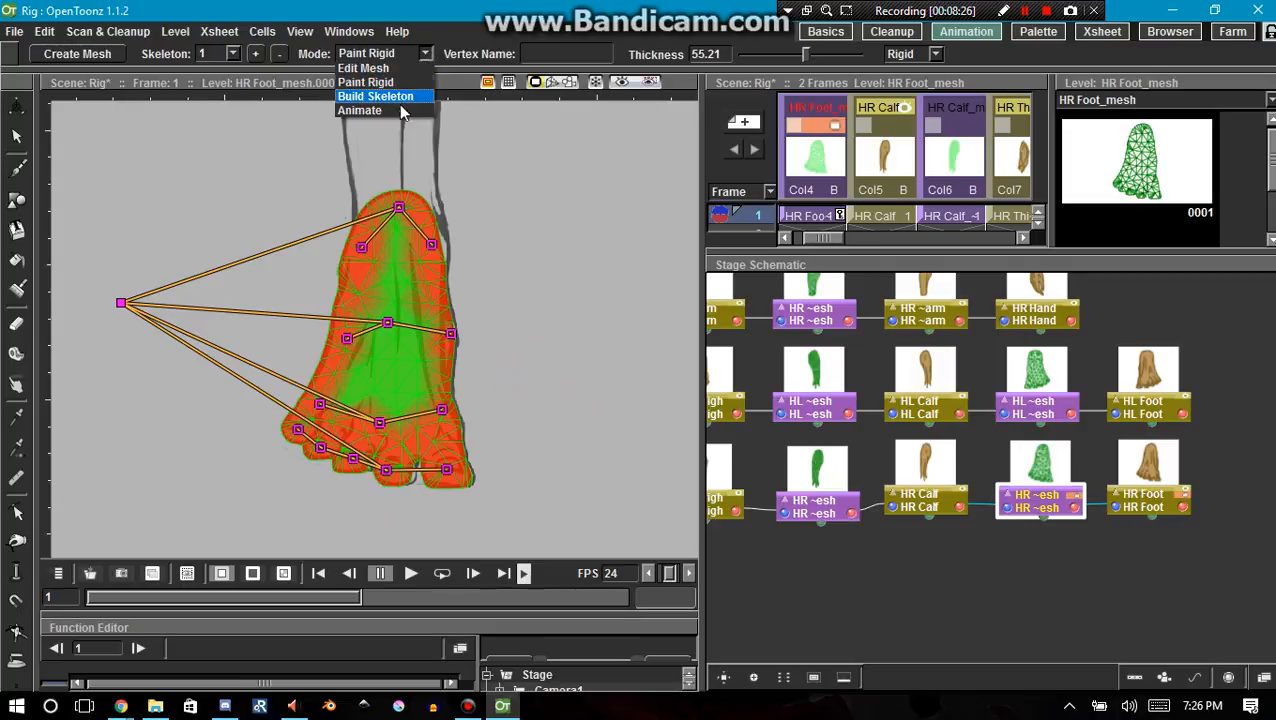
{"action": "left_click", "coordinate": [414, 110]}
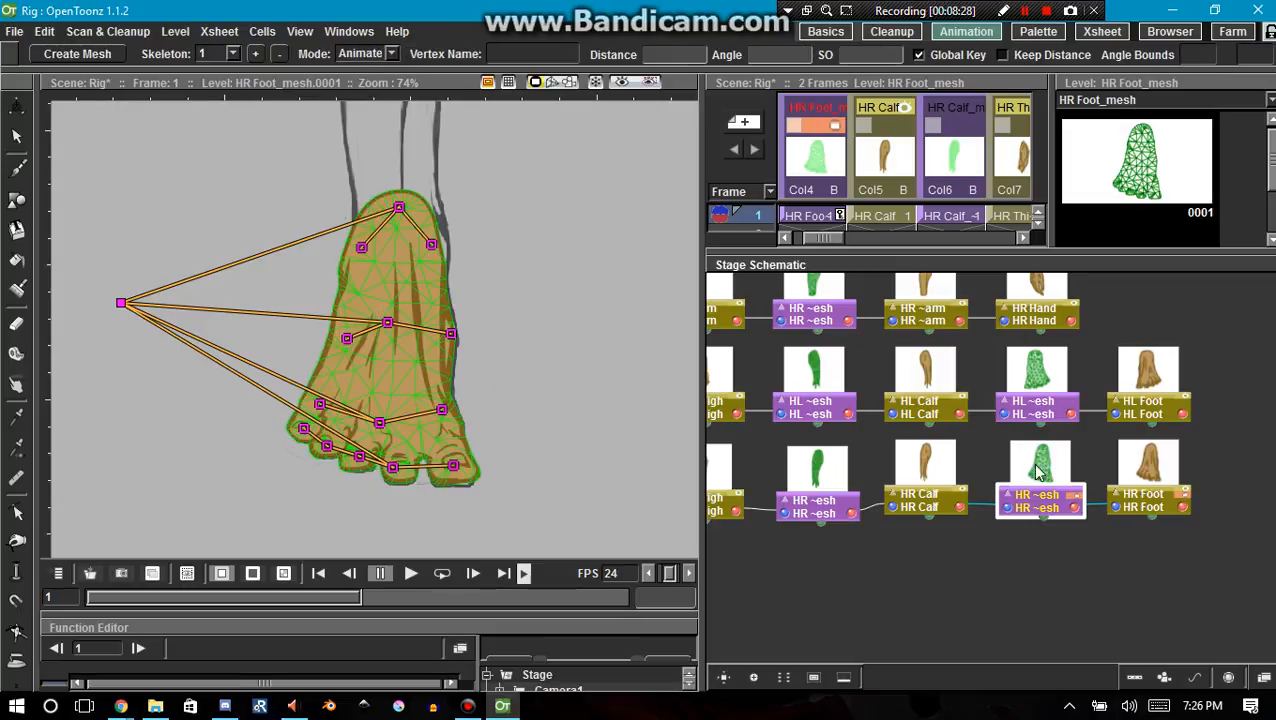
{"action": "left_click", "coordinate": [393, 463]}
{"action": "left_click_drag", "start_coordinate": [391, 463], "coordinate": [384, 429]}
{"action": "left_click_drag", "start_coordinate": [389, 328], "coordinate": [389, 323]}
{"action": "mouse_move", "coordinate": [399, 208]}
{"action": "left_mouse_down"}
{"action": "mouse_move", "coordinate": [397, 180]}
{"action": "mouse_move", "coordinate": [396, 212]}
{"action": "left_mouse_up"}
{"action": "left_click_drag", "start_coordinate": [451, 324], "coordinate": [453, 288]}
{"action": "left_click_drag", "start_coordinate": [388, 317], "coordinate": [391, 314]}
{"action": "left_click_drag", "start_coordinate": [429, 229], "coordinate": [435, 226]}
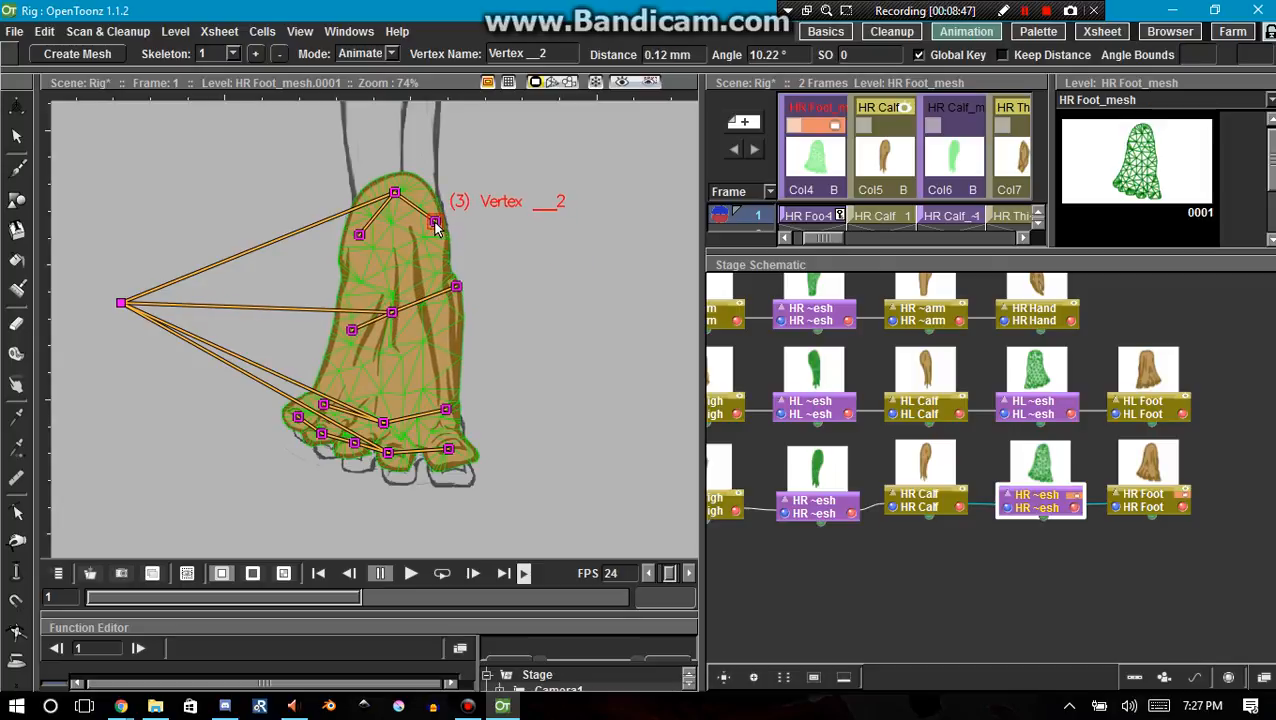
{"action": "left_click_drag", "start_coordinate": [458, 310], "coordinate": [433, 332]}
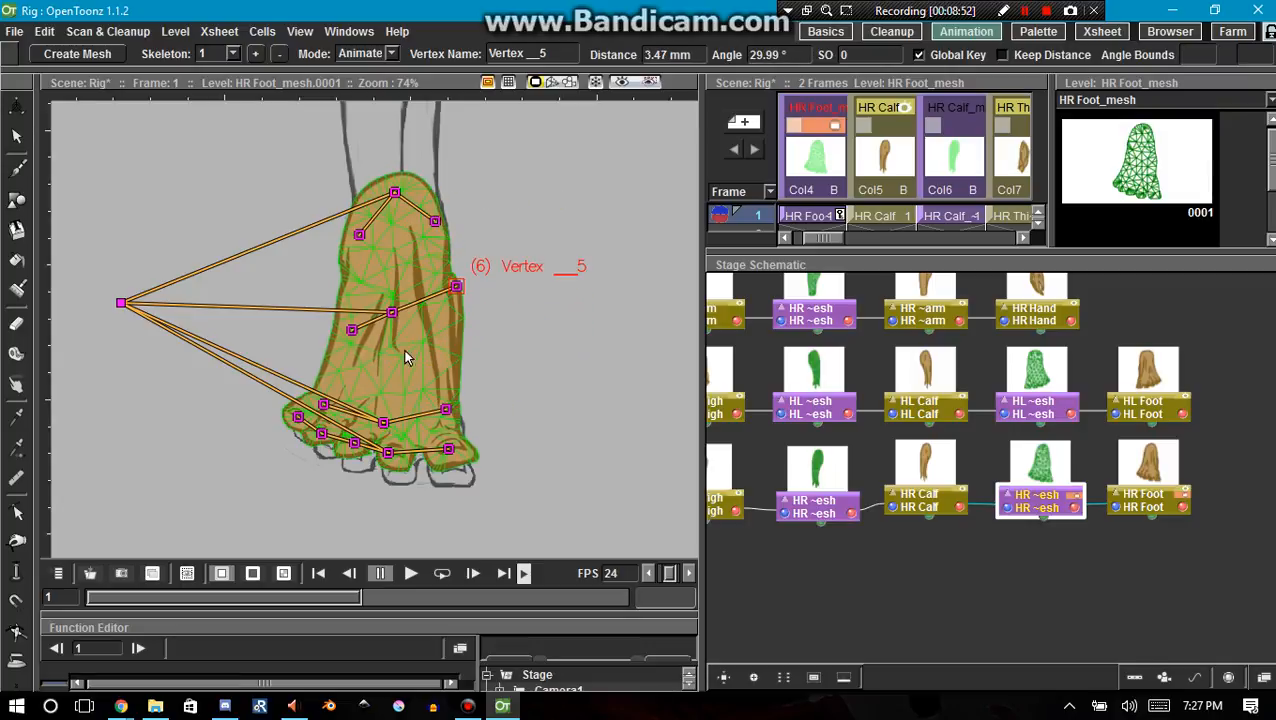
Step: Delete the HR Foot mesh's keyframe at frame 1, and hide the HR Foot mesh and drawing
{"action": "left_click", "coordinate": [839, 216]}
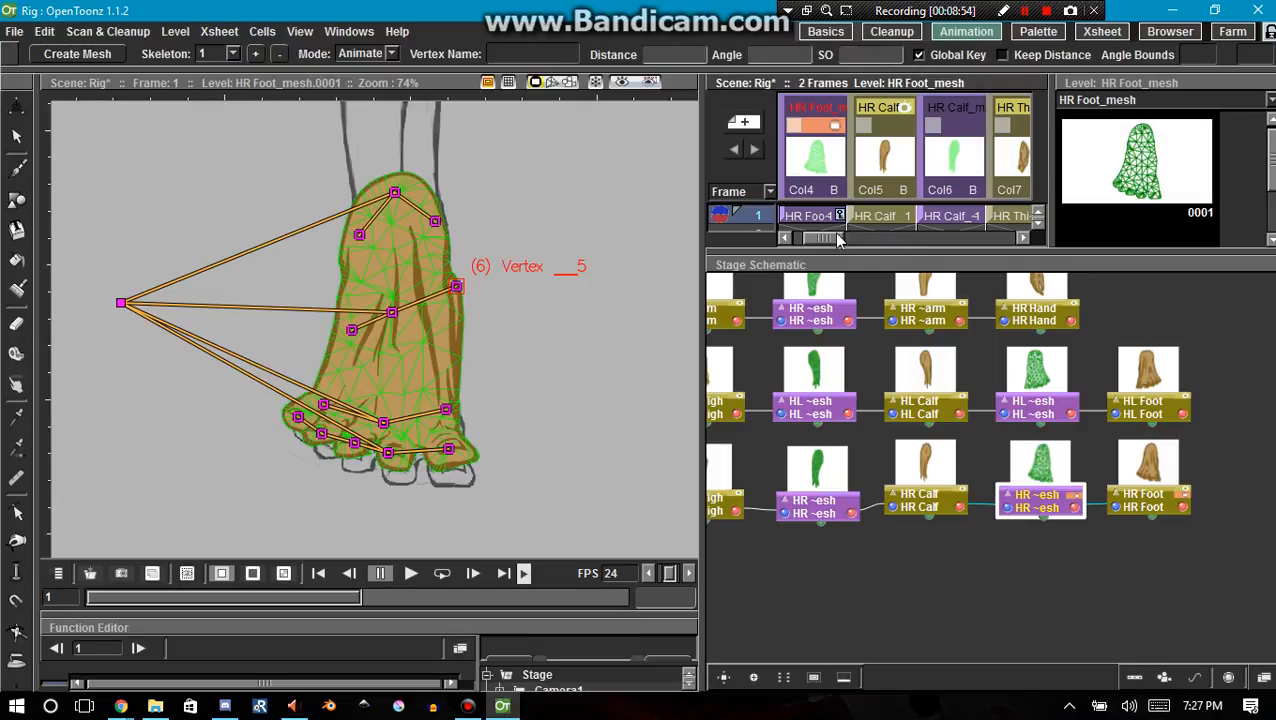
{"action": "key", "text": "Delete"}
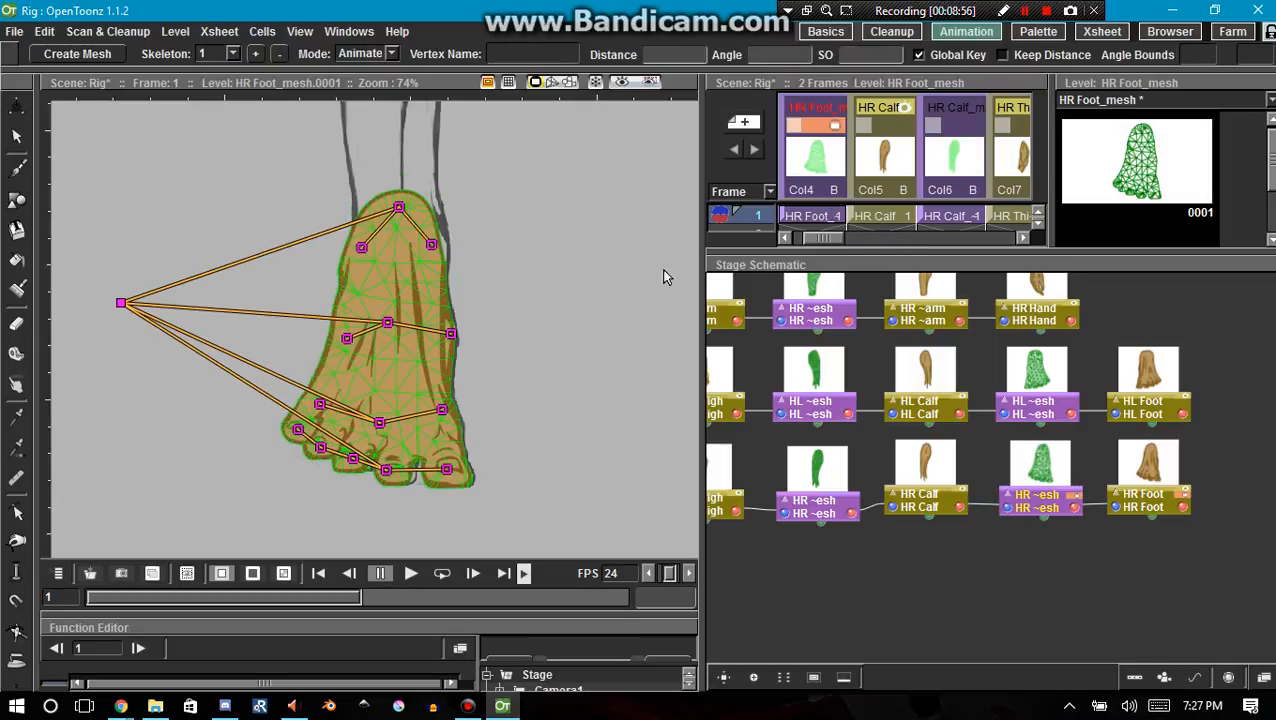
{"action": "left_click", "coordinate": [1073, 494]}
{"action": "left_click", "coordinate": [1182, 506]}
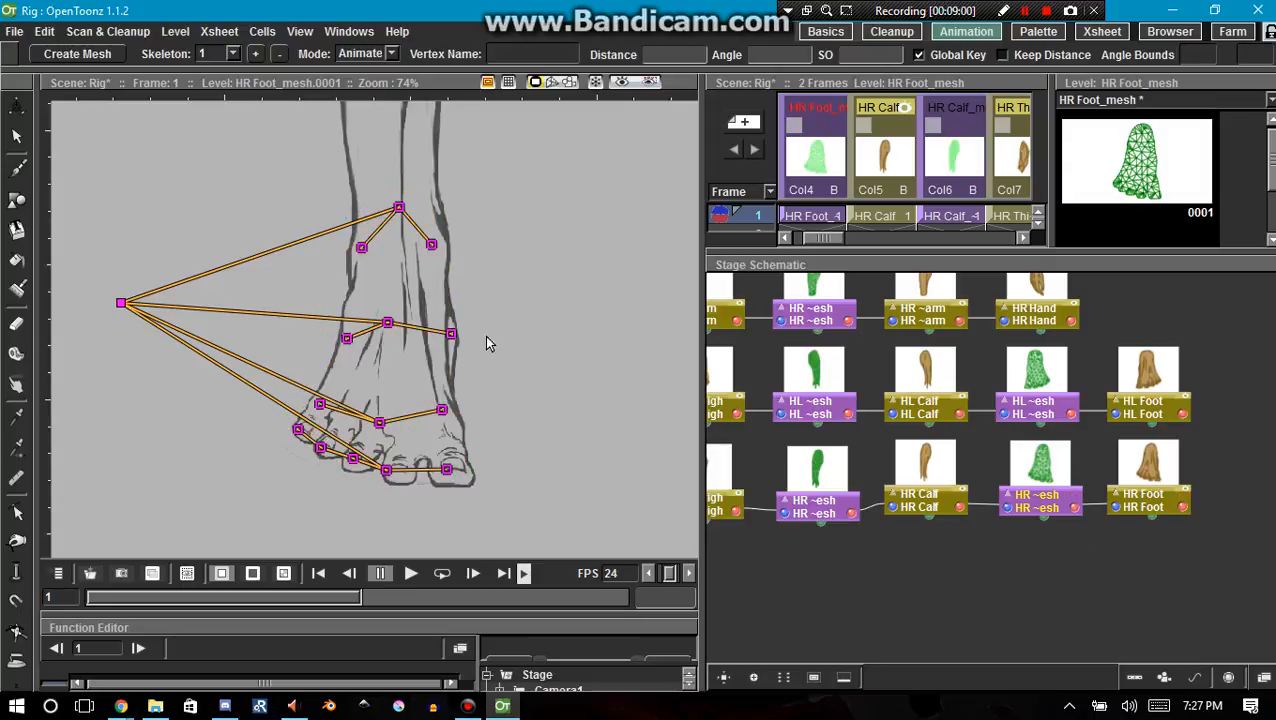
Step: Examine the character's line drawing from the feet up to the face and shoulders, and the figure as a whole
{"action": "scroll", "coordinate": [347, 313], "scroll_direction": "down", "scroll_amount": 3}
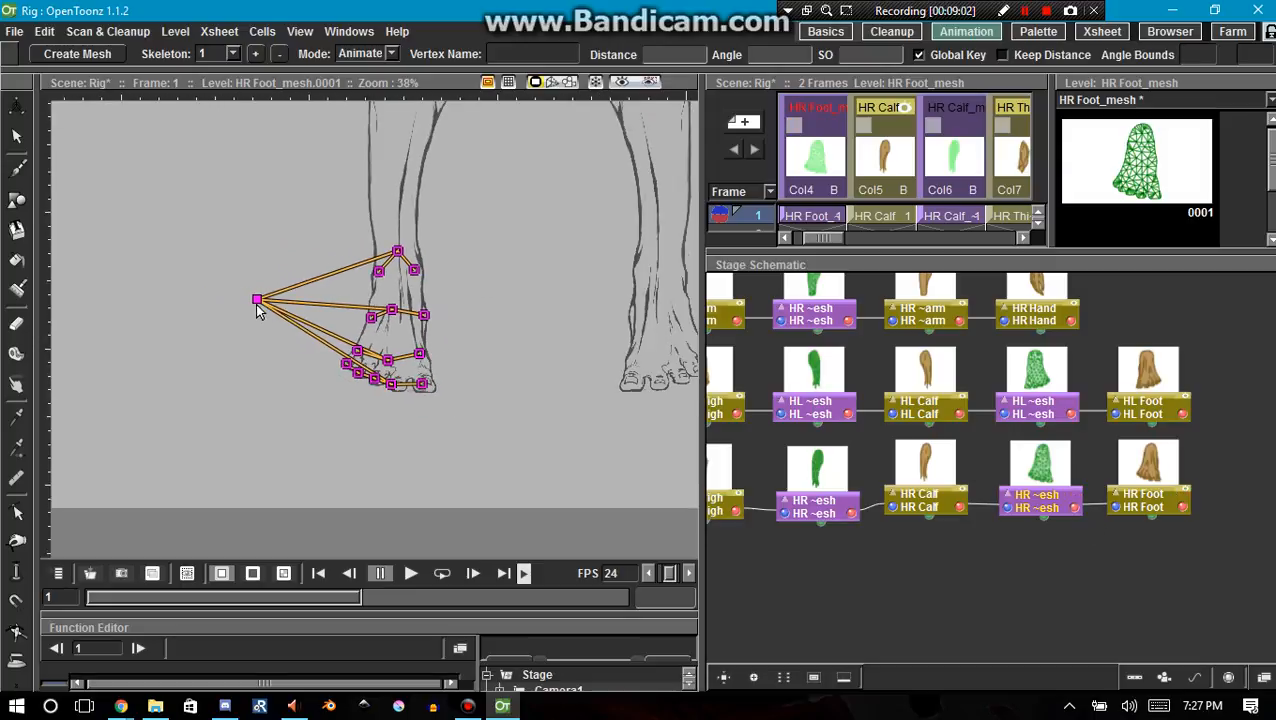
{"action": "scroll", "coordinate": [569, 322], "scroll_direction": "down", "scroll_amount": 6}
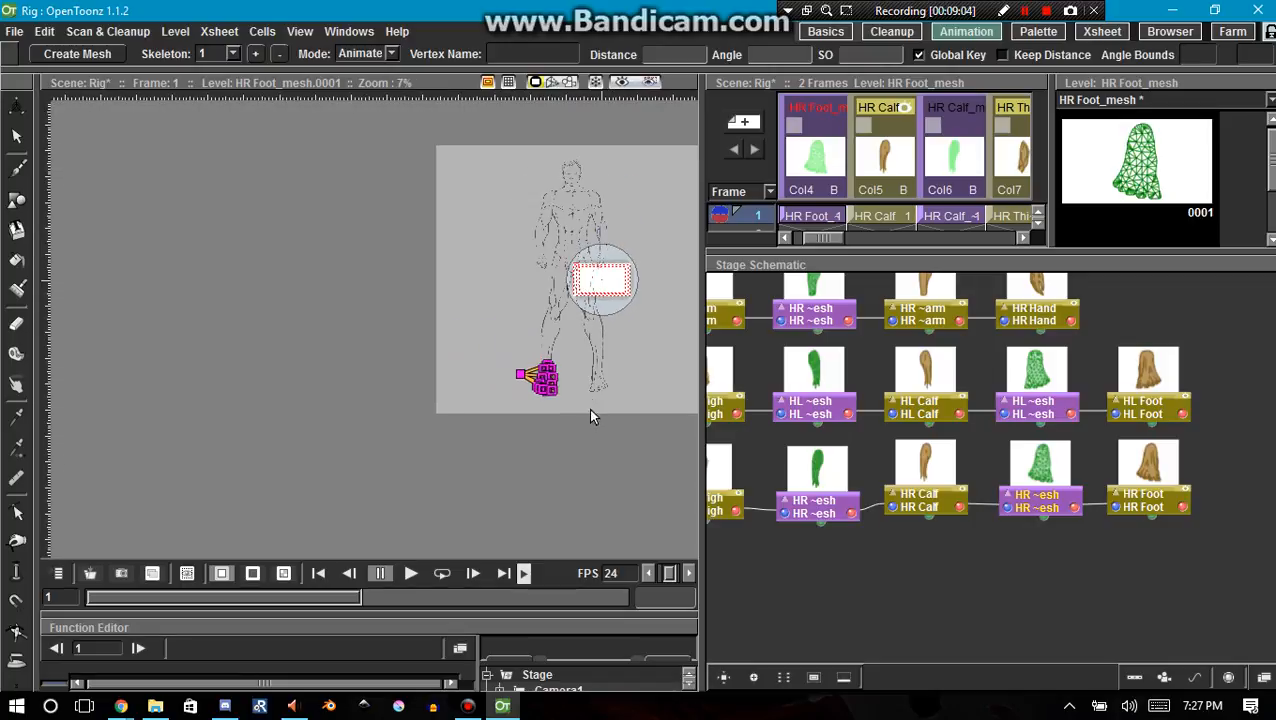
{"action": "scroll", "coordinate": [565, 312], "scroll_direction": "down", "scroll_amount": 1}
{"action": "scroll", "coordinate": [557, 286], "scroll_direction": "up", "scroll_amount": 5}
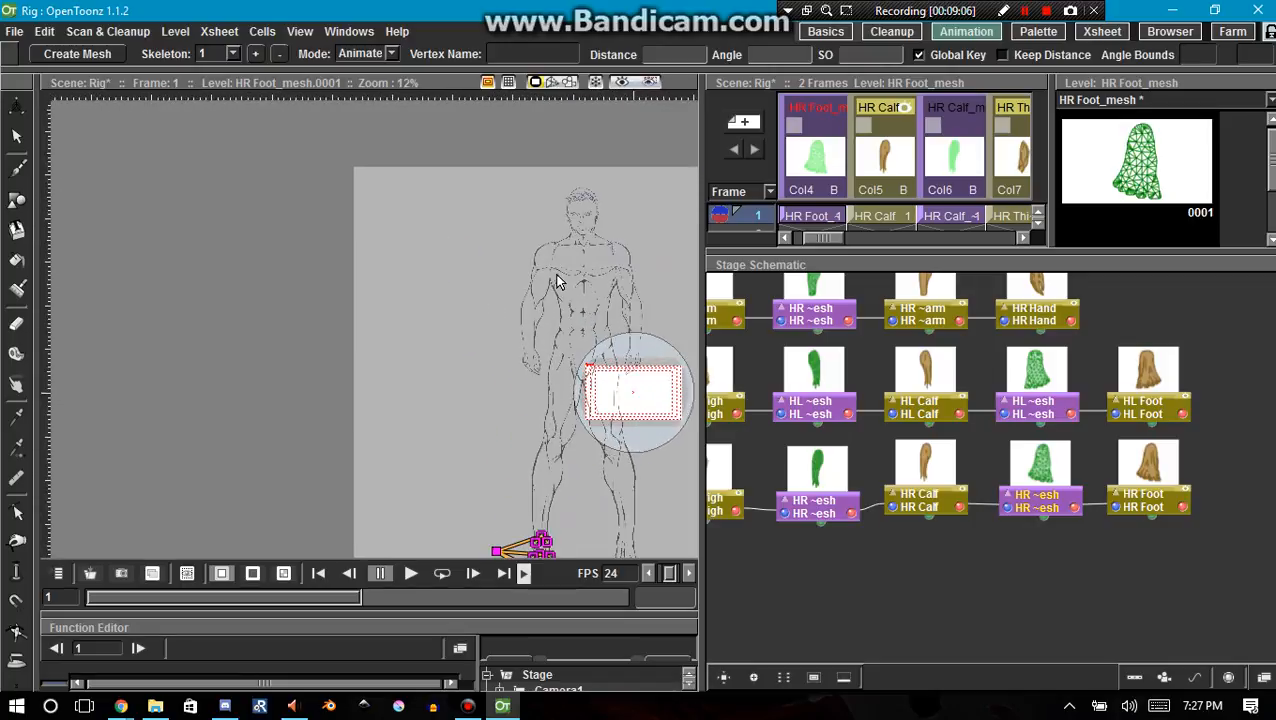
{"action": "scroll", "coordinate": [556, 262], "scroll_direction": "up", "scroll_amount": 1}
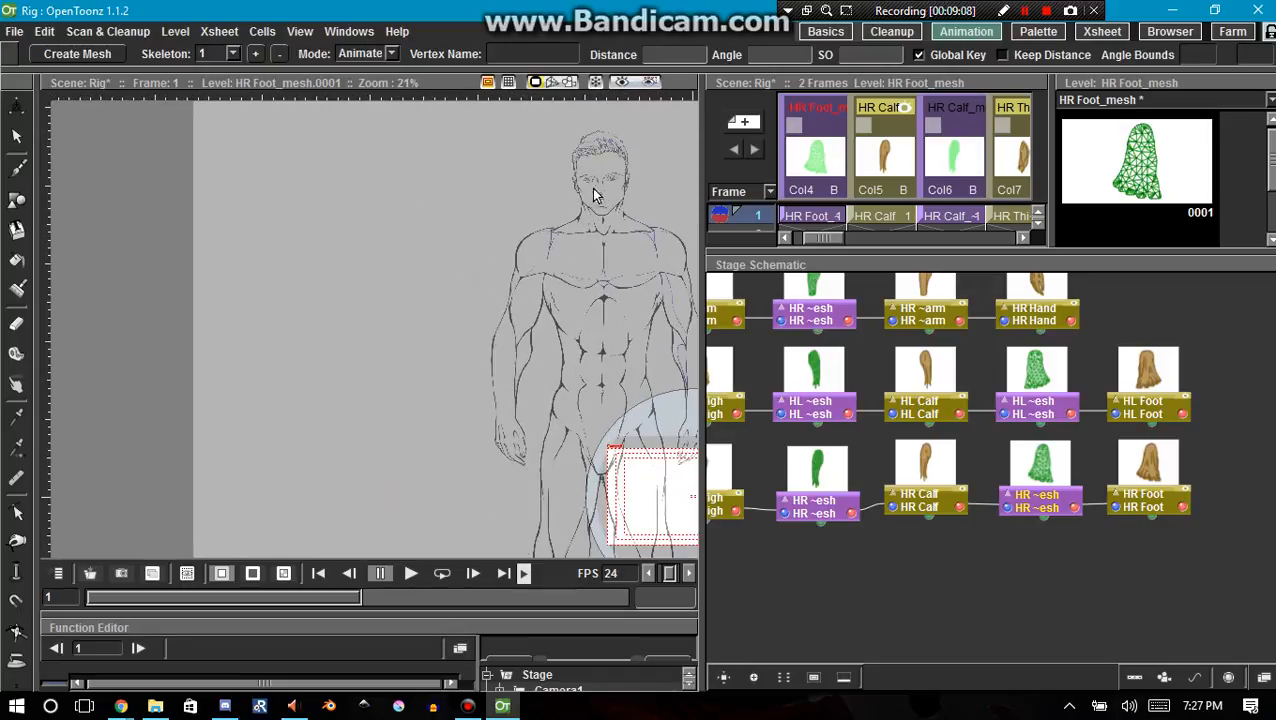
{"action": "scroll", "coordinate": [612, 212], "scroll_direction": "up", "scroll_amount": 3}
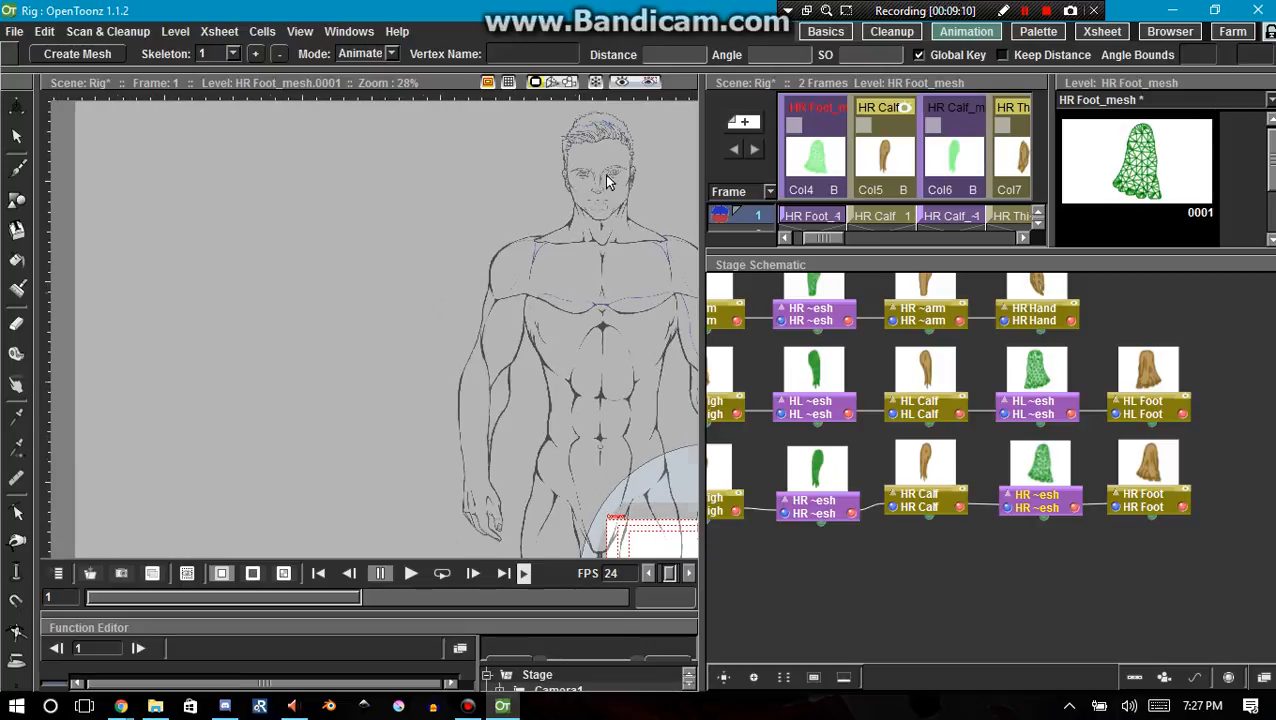
{"action": "scroll", "coordinate": [590, 172], "scroll_direction": "up", "scroll_amount": 3}
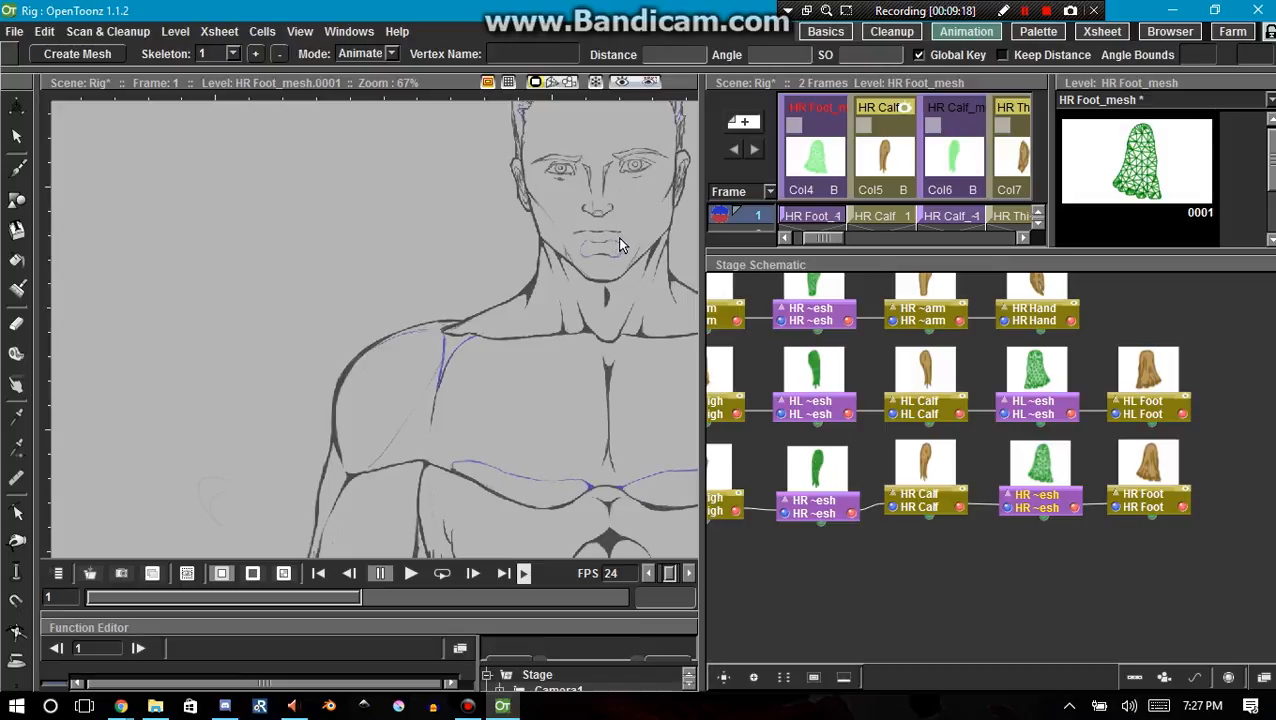
{"action": "scroll", "coordinate": [640, 193], "scroll_direction": "down", "scroll_amount": 2}
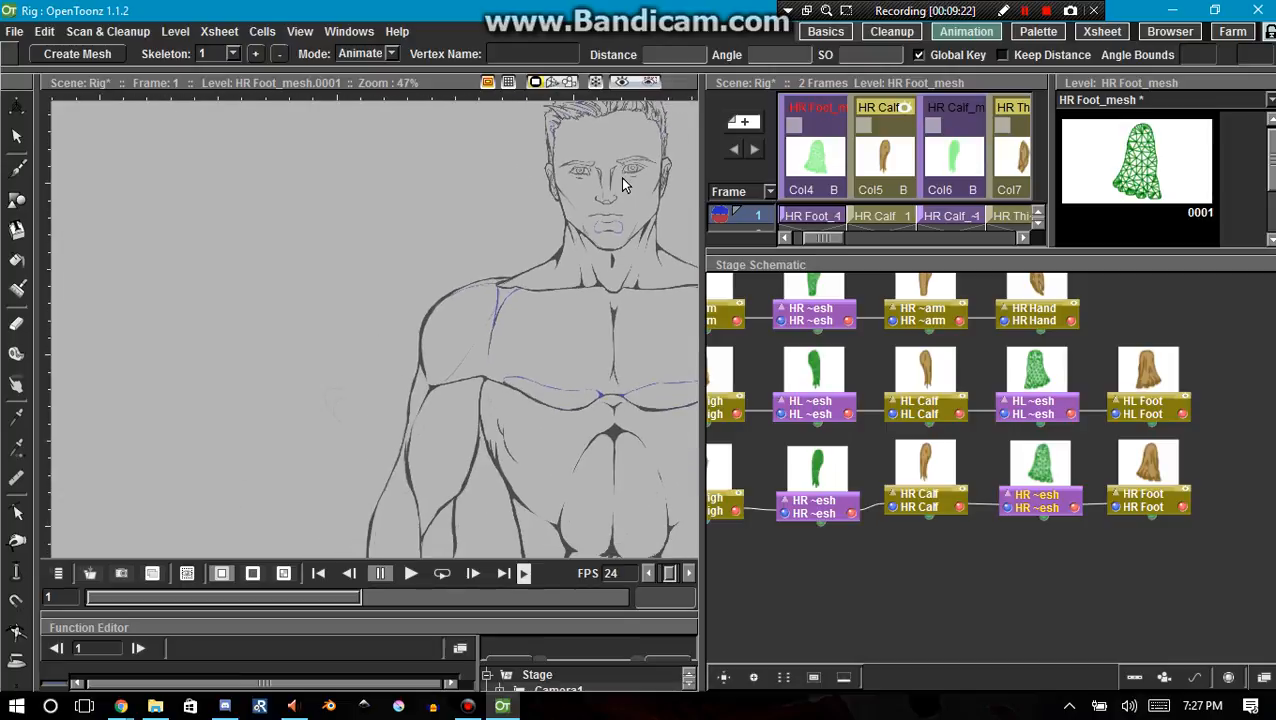
{"action": "scroll", "coordinate": [500, 340], "scroll_direction": "down", "scroll_amount": 5}
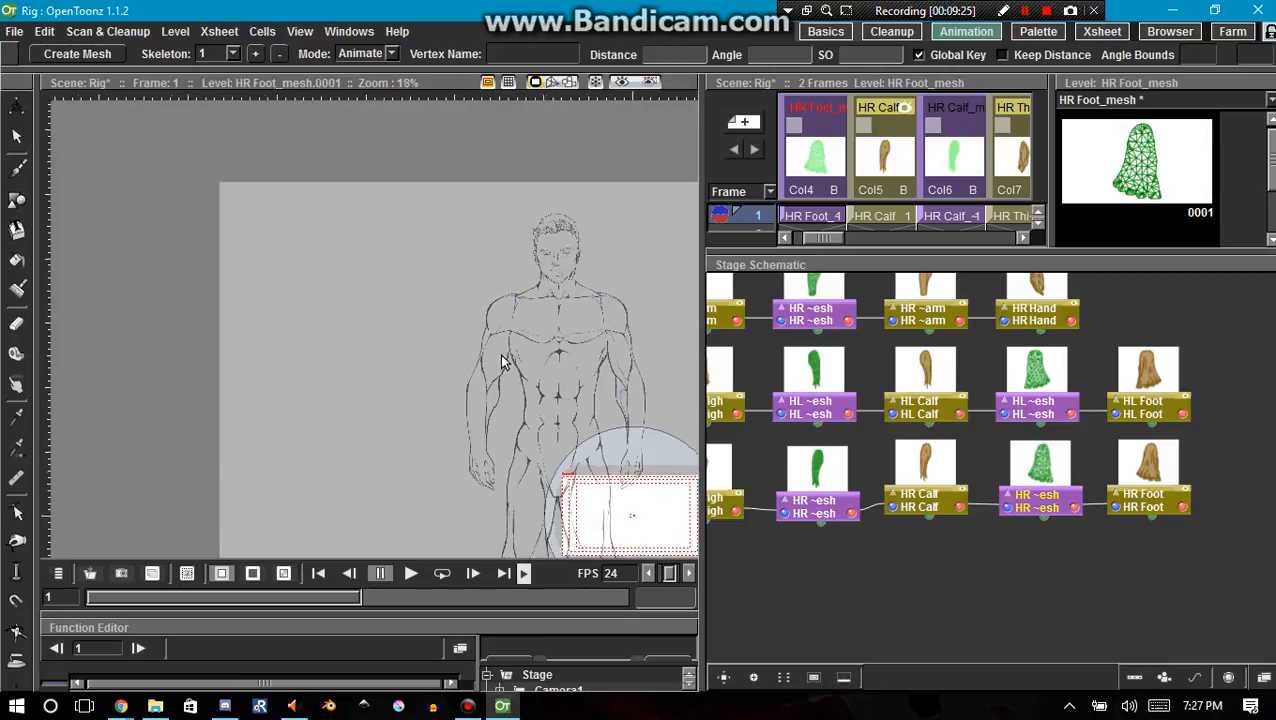
{"action": "scroll", "coordinate": [502, 362], "scroll_direction": "down", "scroll_amount": 2}
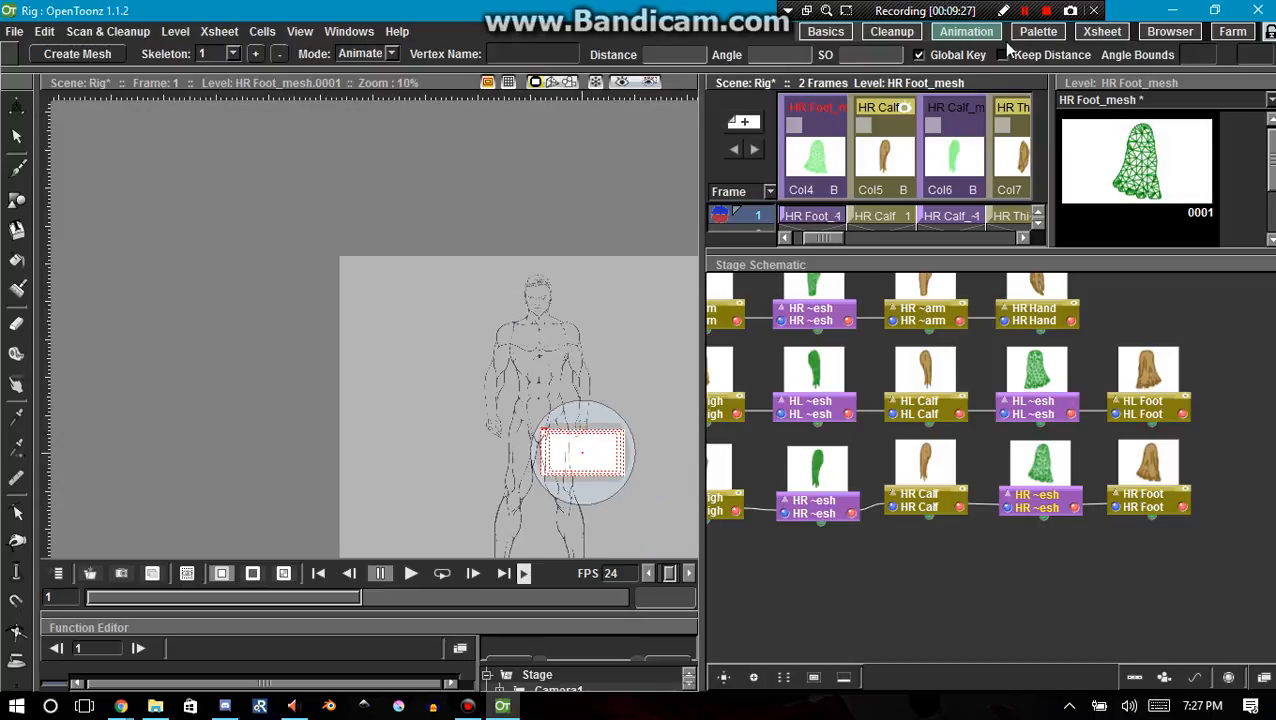